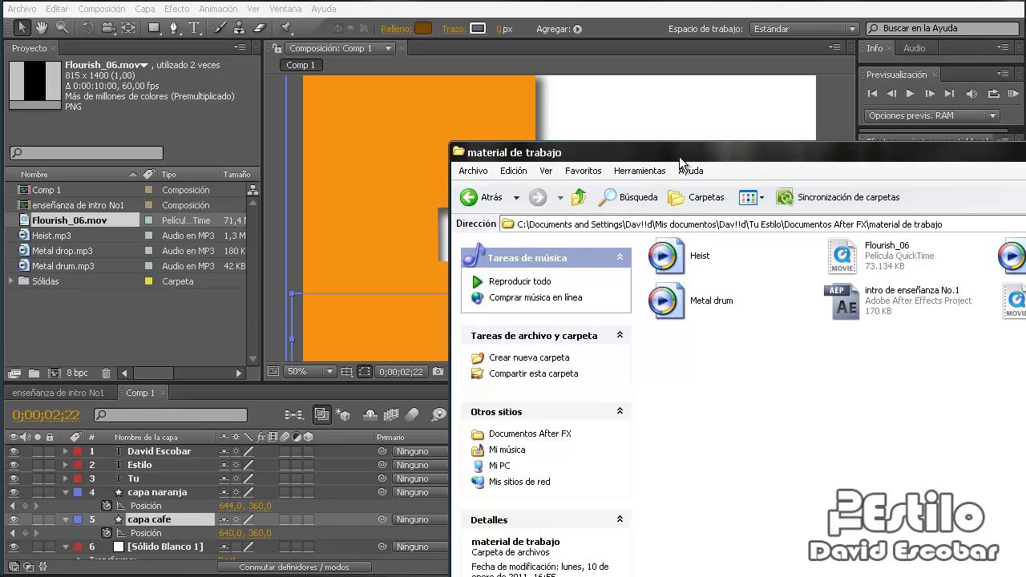
- Move the 'material de trabajo' folder window up and to the left over After Effects
mouse_move(679, 156)
mouse_down()
mouse_move(376, 50)
mouse_move(346, 51)
mouse_up()
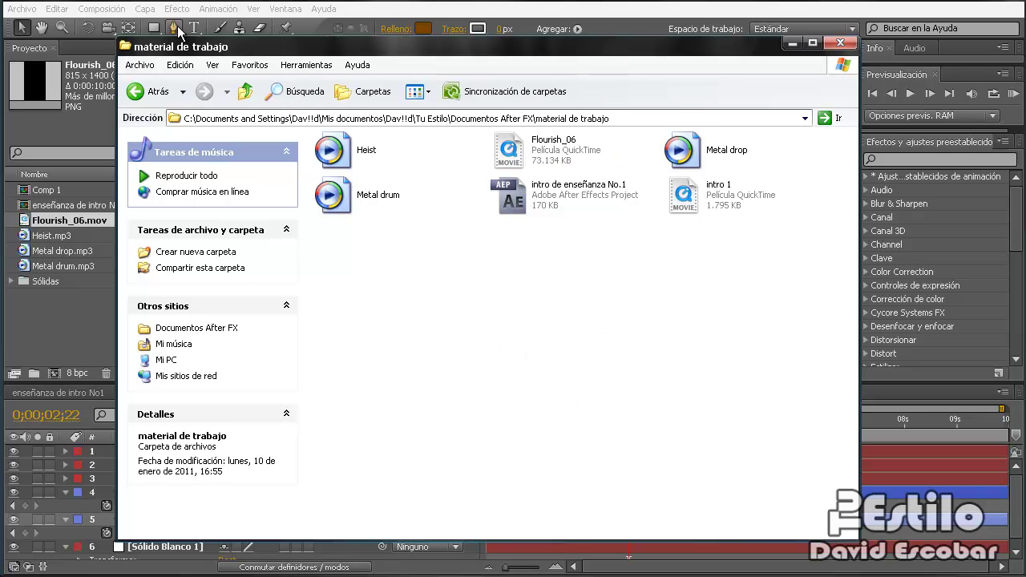
- Close the 'material de trabajo' folder window to return to the Comp 1 composition
click(791, 43)
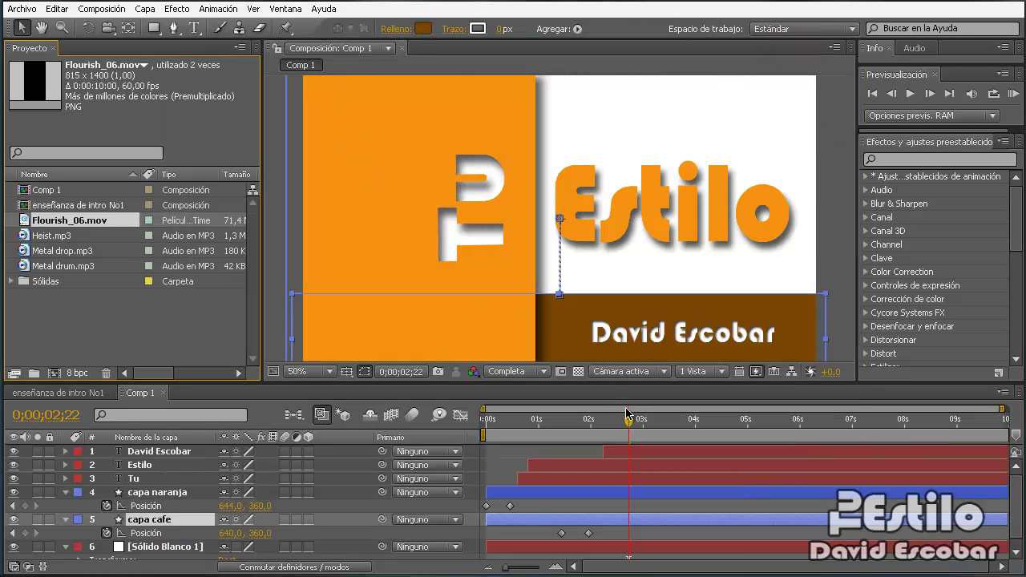
- Scrub Comp 1 back to about 0;00;01;28 and zoom the viewer to 25%
mouse_move(629, 425)
mouse_down()
mouse_move(574, 421)
mouse_move(587, 421)
mouse_up()
scroll(556, 279, down, 4)
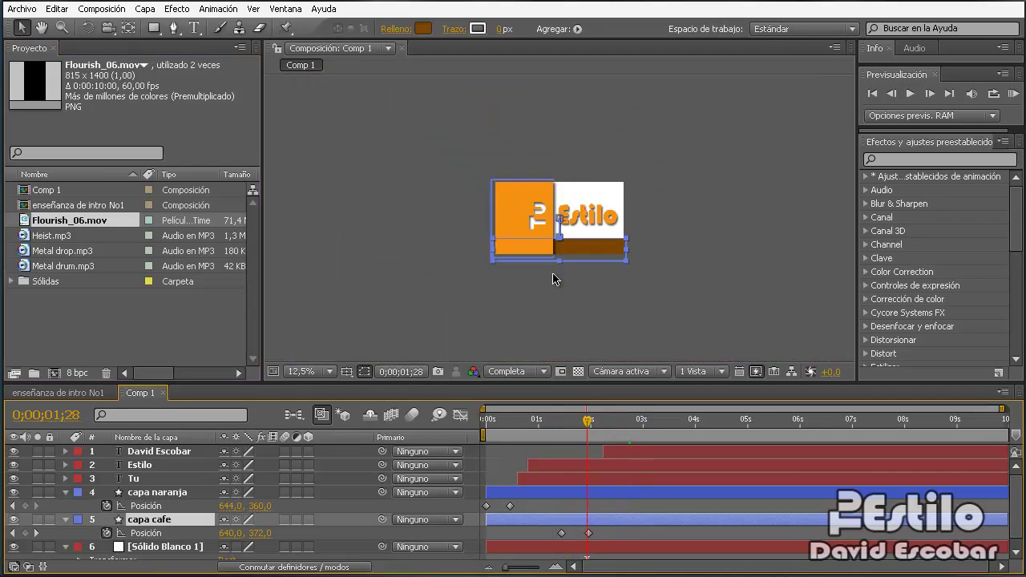
scroll(553, 279, up, 2)
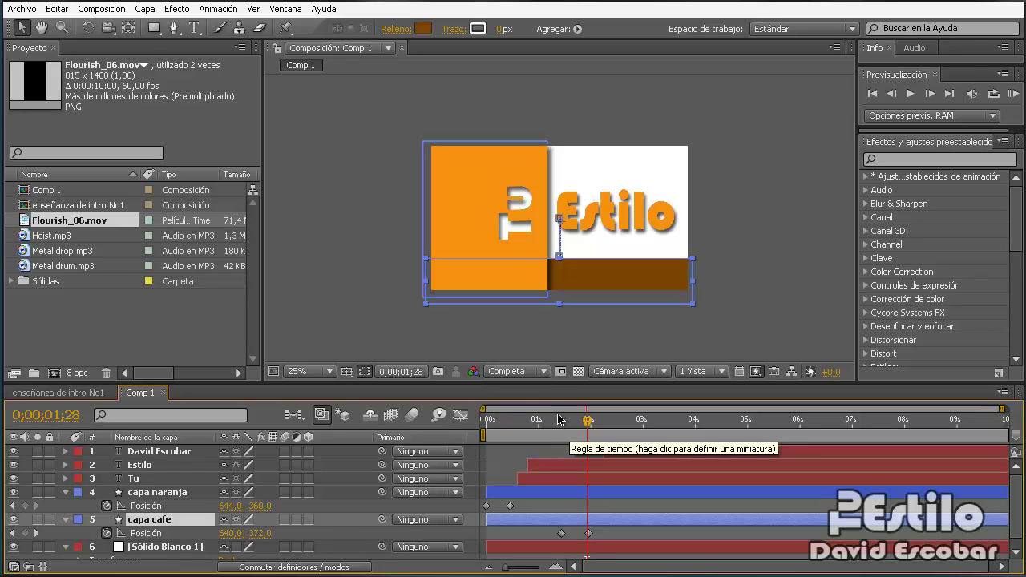
scroll(561, 238, up, 3)
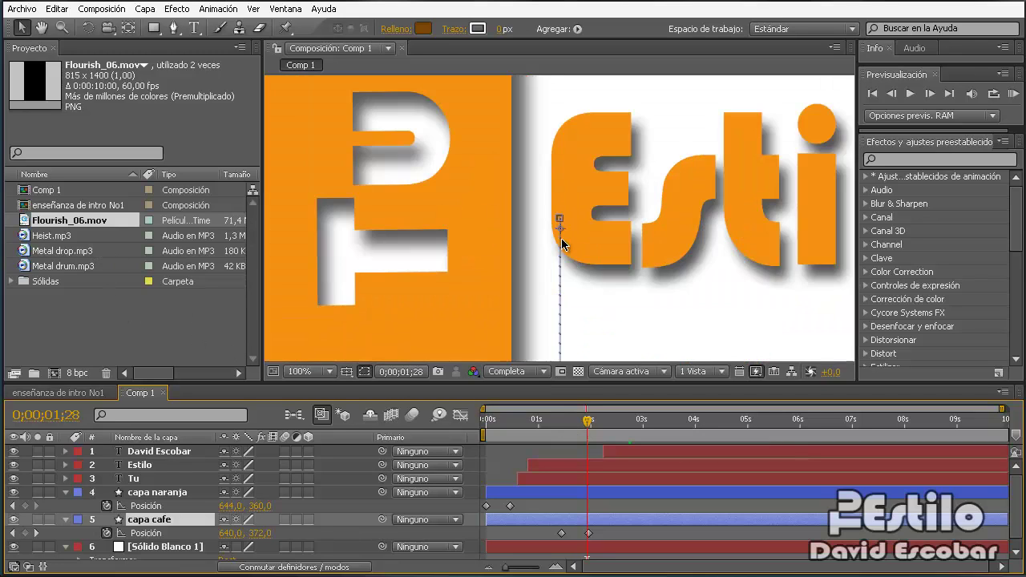
scroll(561, 238, down, 3)
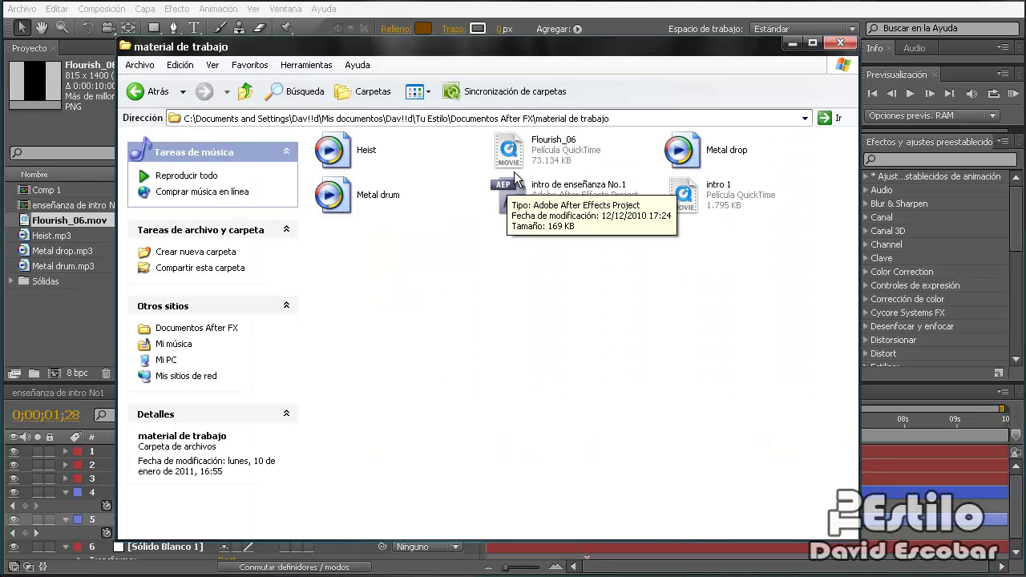
- Select Flourish_06 in the working-material folder, then minimize the Explorer window
click(542, 141)
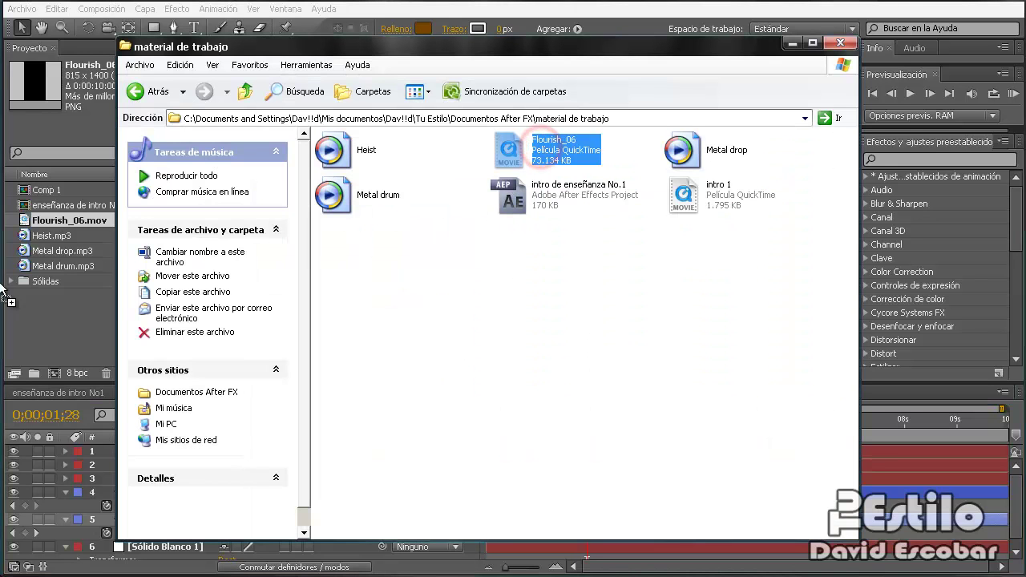
drag(3, 292, 495, 154)
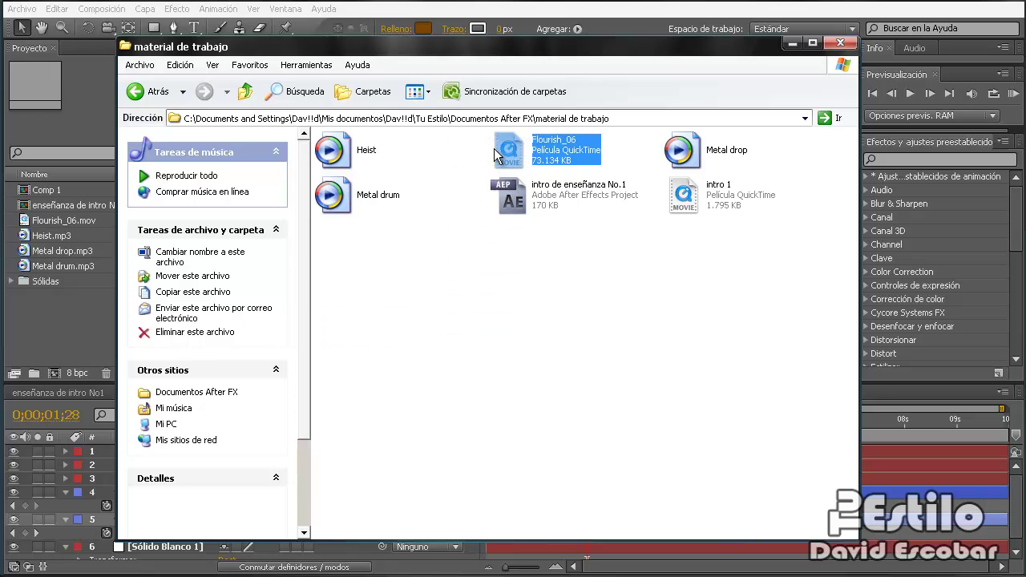
click(788, 43)
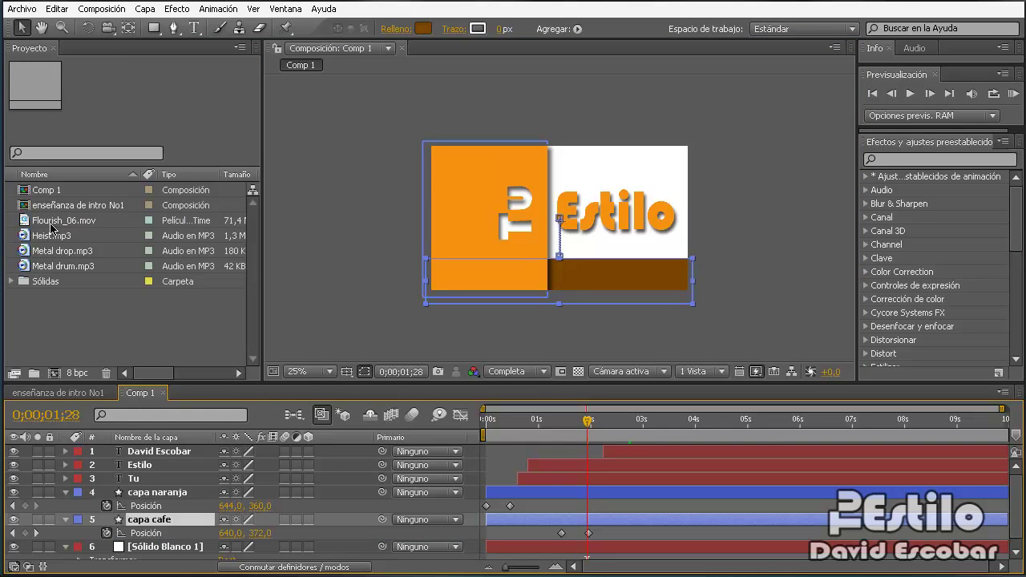
- Drag Flourish_06.mov from the Project panel to the top of the Comp 1 timeline
drag(51, 224, 182, 425)
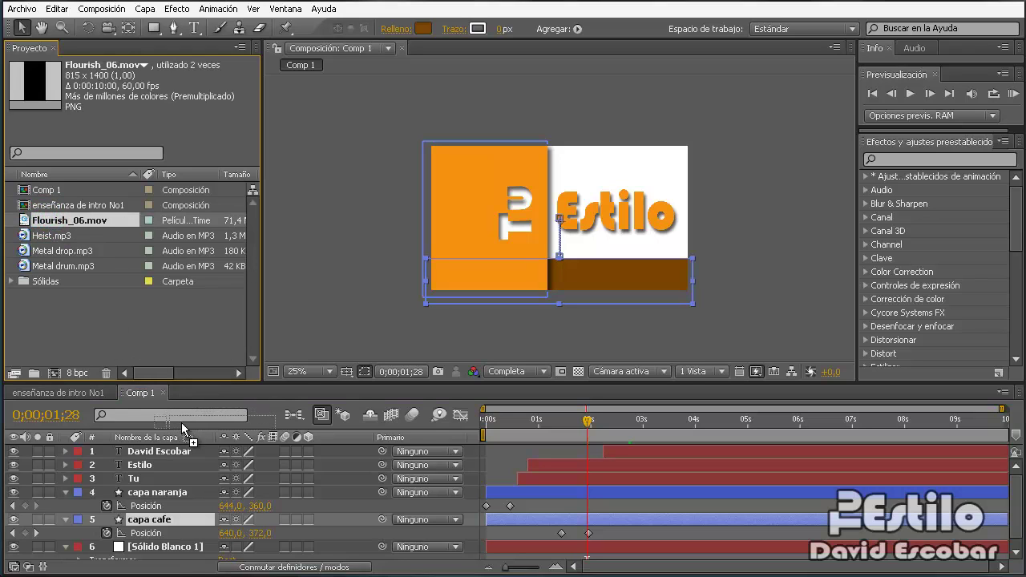
drag(181, 423, 183, 452)
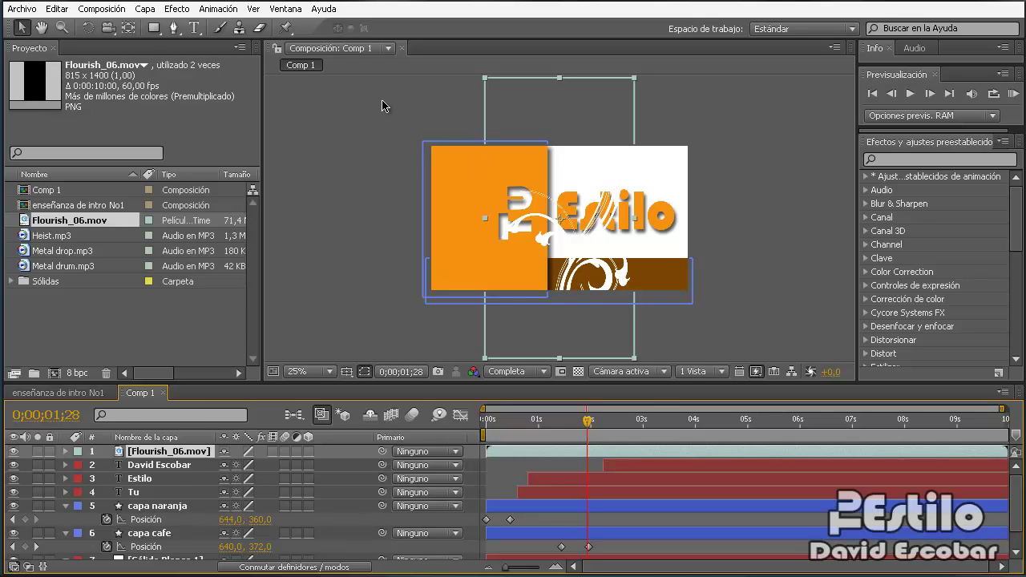
- Preview Flourish_06.mov in its own Layer viewer, then return to Comp 1 at 0;00;02;11
double_click(157, 453)
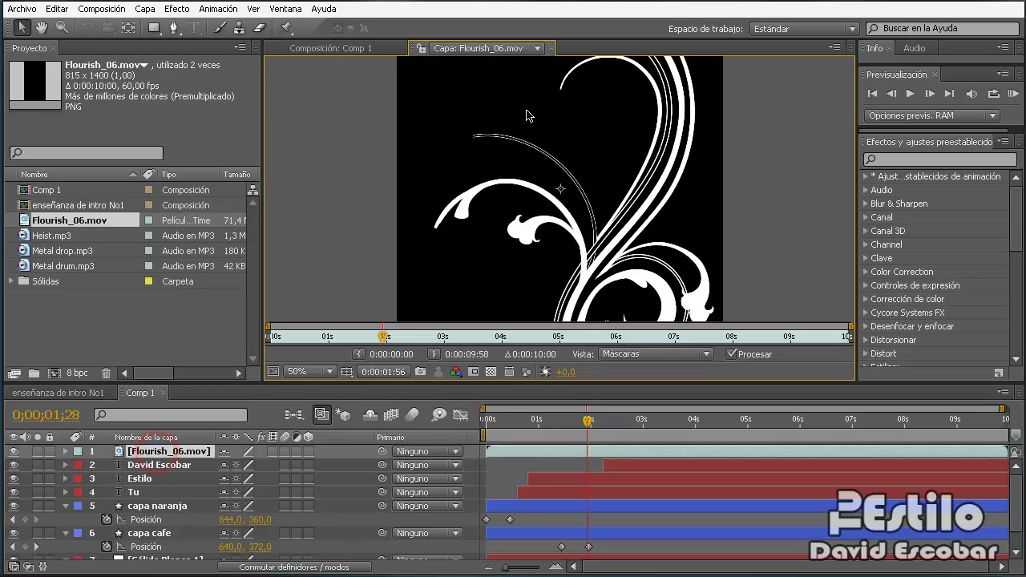
scroll(535, 178, down, 2)
scroll(536, 178, up, 2)
scroll(533, 164, up, 1)
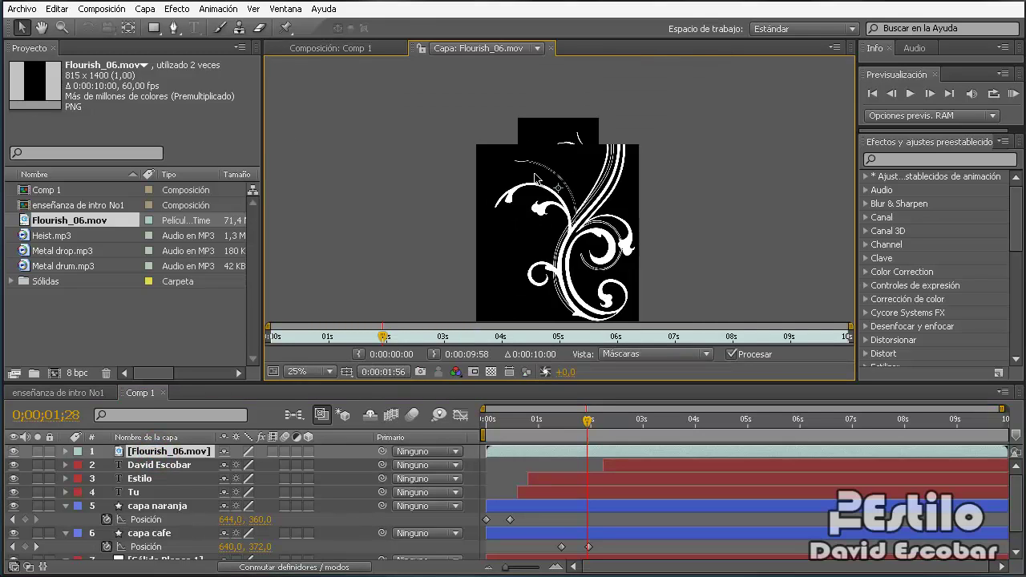
scroll(529, 149, down, 2)
scroll(553, 185, up, 1)
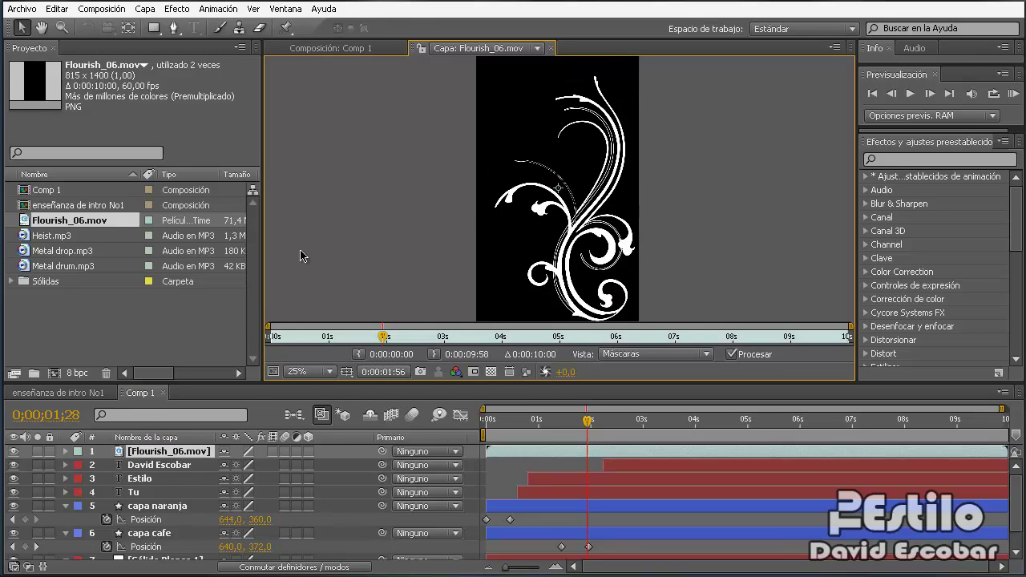
mouse_move(589, 422)
mouse_down()
mouse_move(606, 422)
mouse_move(543, 423)
mouse_move(638, 423)
mouse_move(552, 423)
mouse_move(611, 423)
mouse_up()
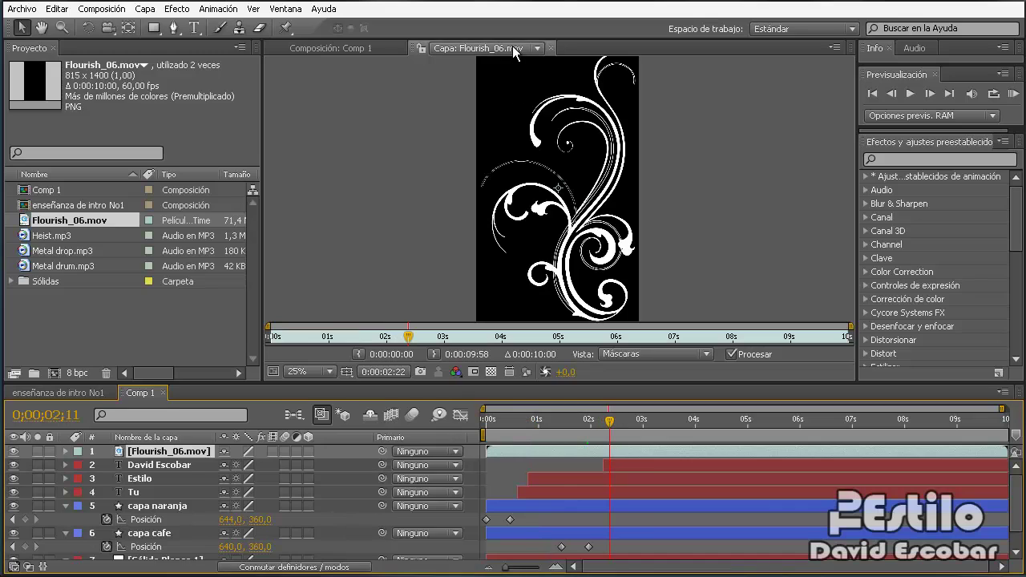
click(552, 46)
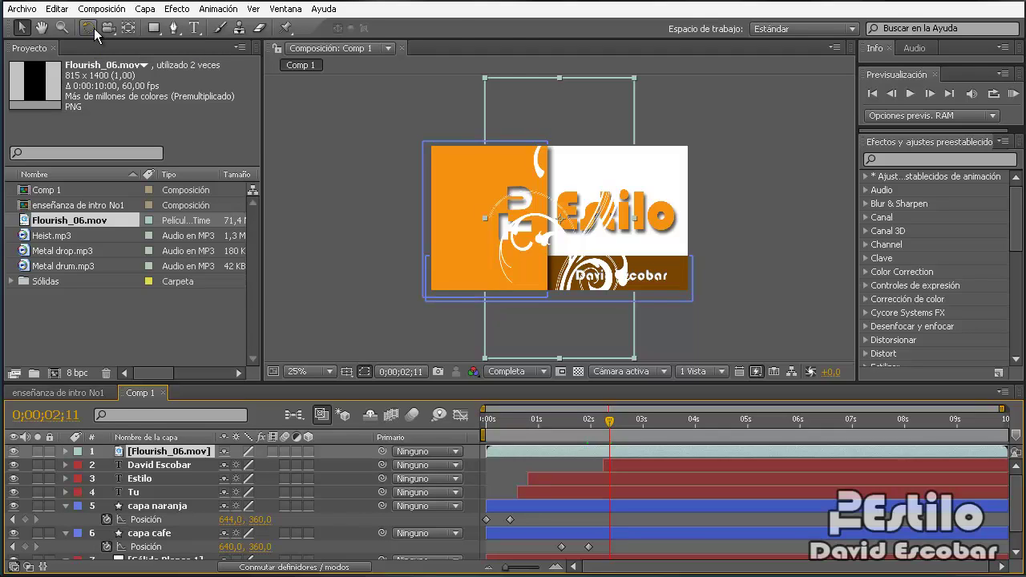
- Rotate the flourish about 45° clockwise, move it up-left over the orange block, and refine the angle
click(95, 28)
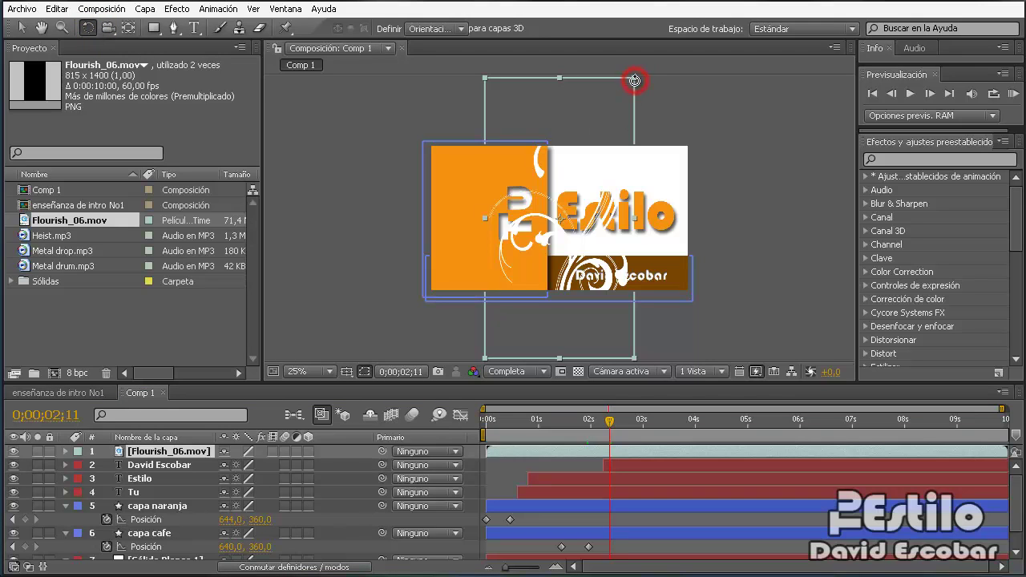
drag(635, 81, 718, 181)
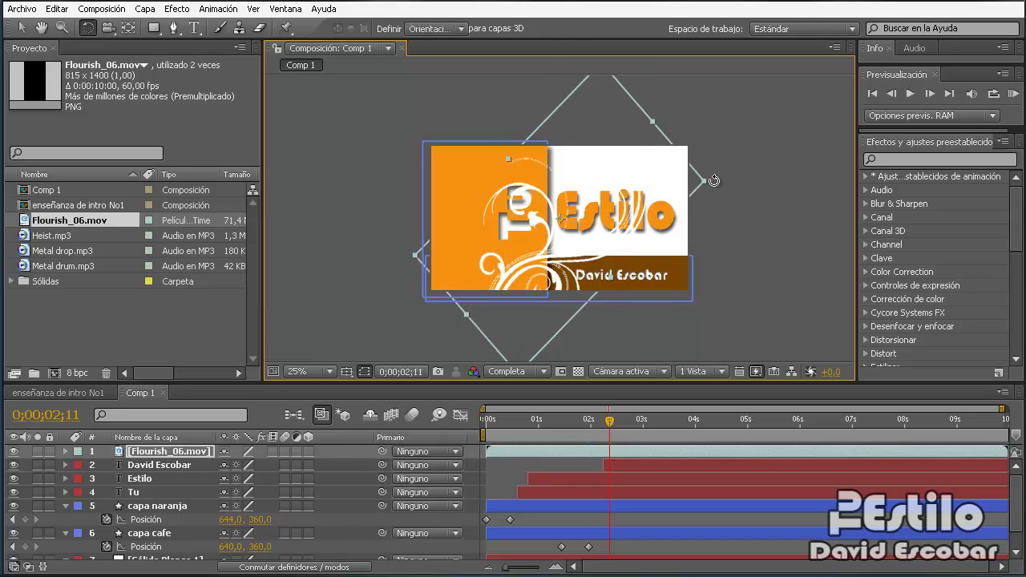
key(v)
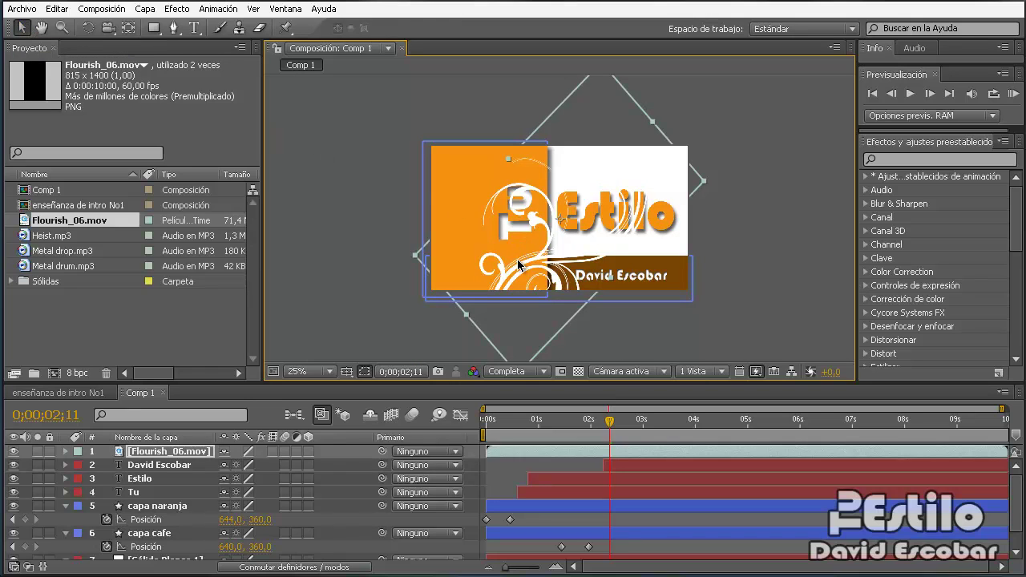
drag(518, 265, 460, 218)
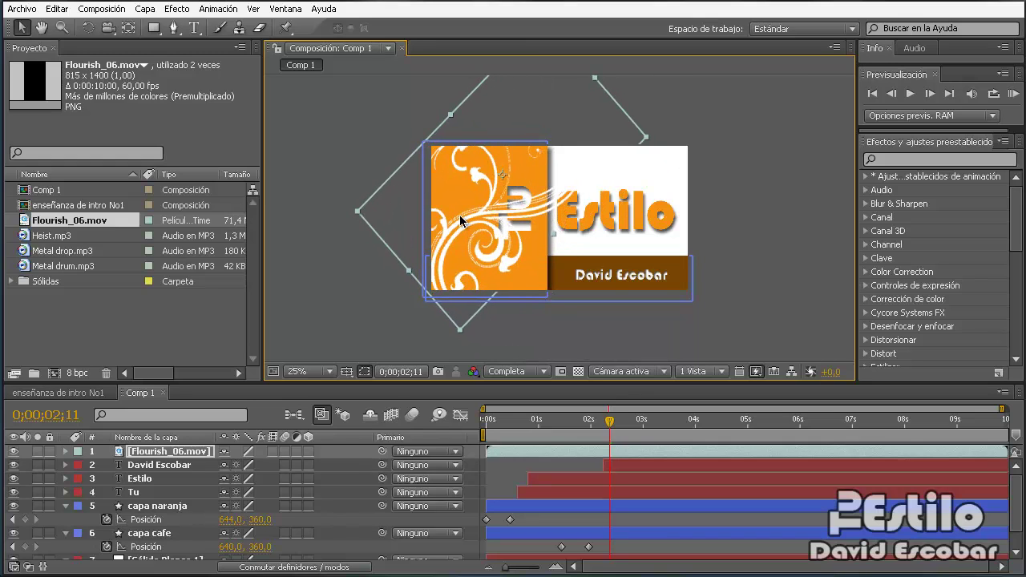
key(w)
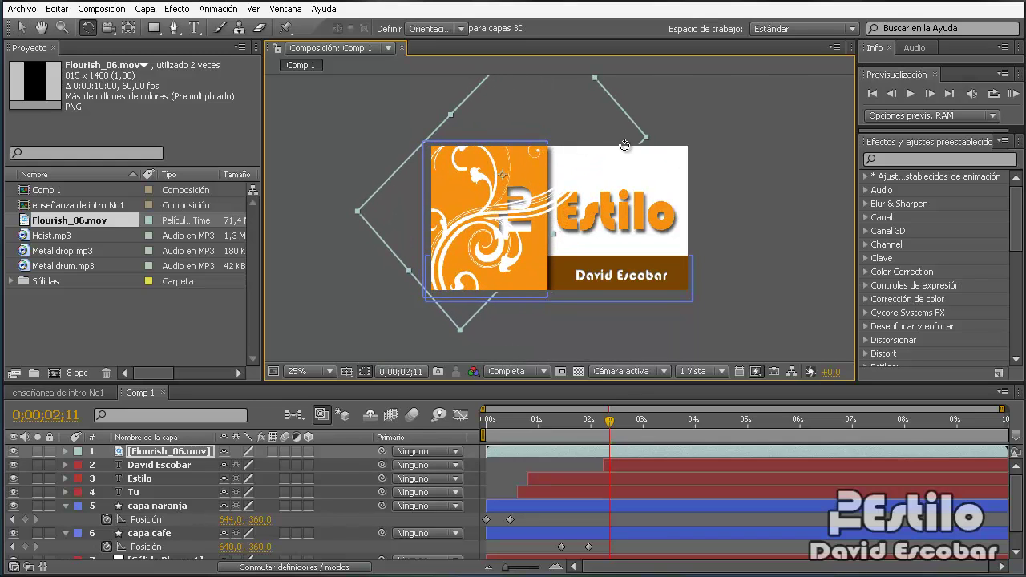
drag(645, 136, 644, 135)
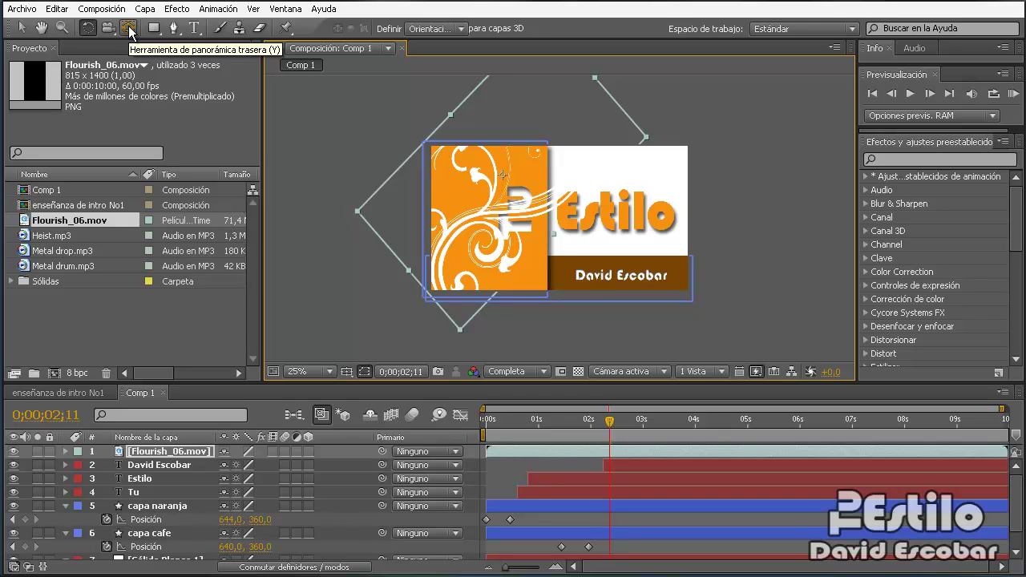
- Move the flourish's anchor point to its lower-left and rotate it around that pivot
click(128, 28)
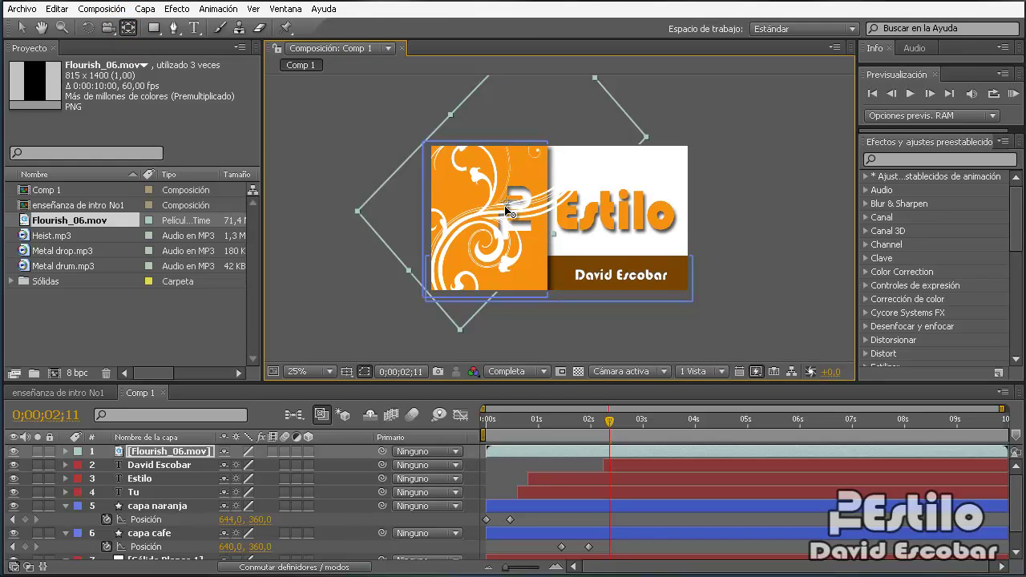
drag(489, 228, 440, 280)
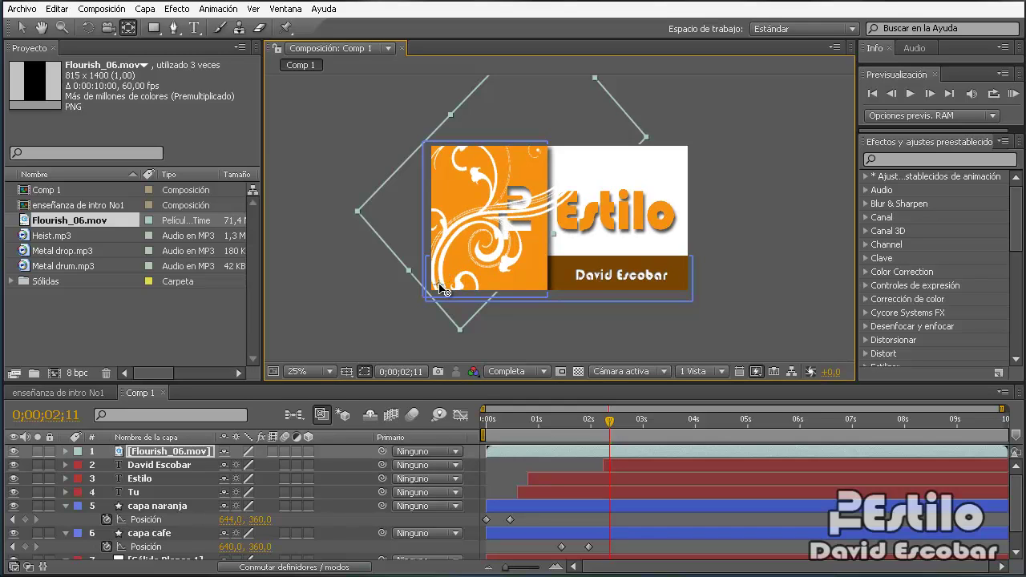
click(88, 29)
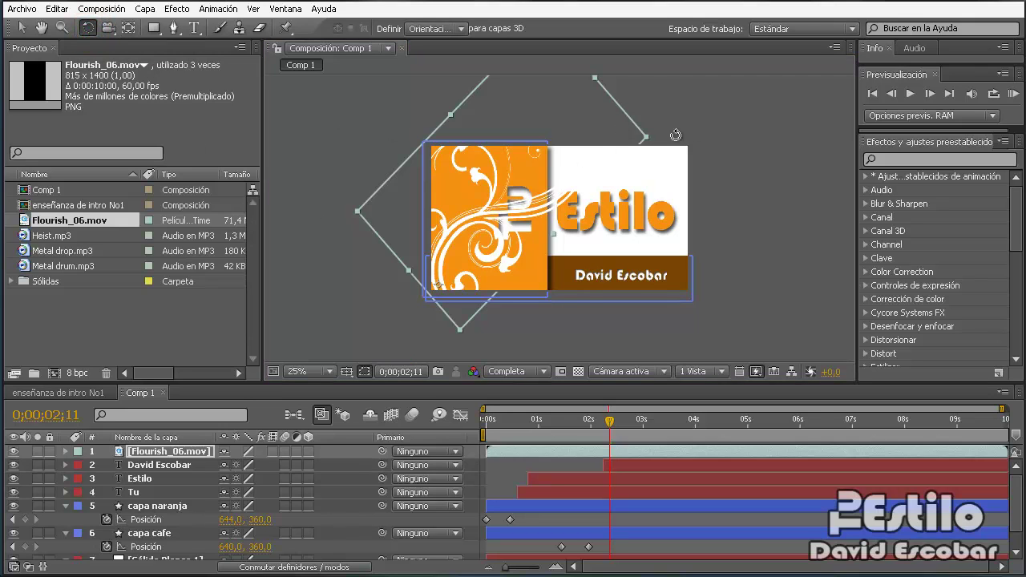
mouse_move(646, 138)
mouse_down()
mouse_move(667, 149)
mouse_move(686, 213)
mouse_move(679, 221)
mouse_up()
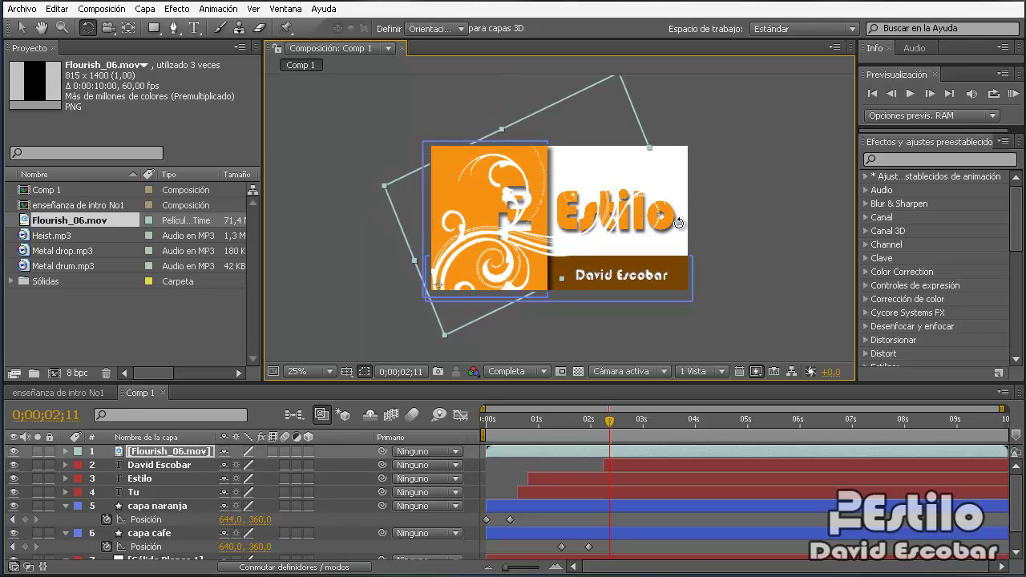
drag(679, 220, 678, 216)
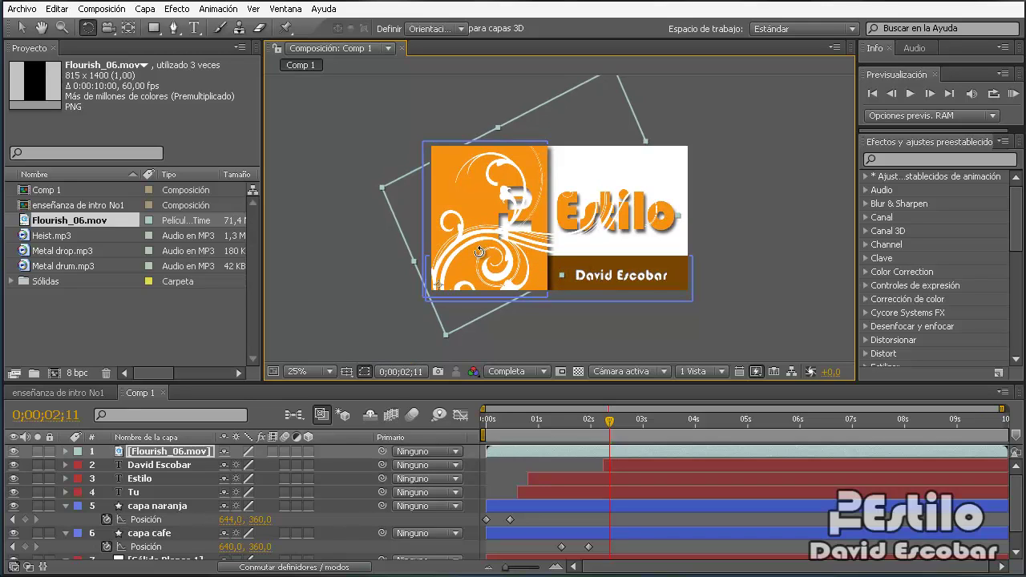
- Enlarge the flourish from its top edge and right corner across the orange block
click(21, 28)
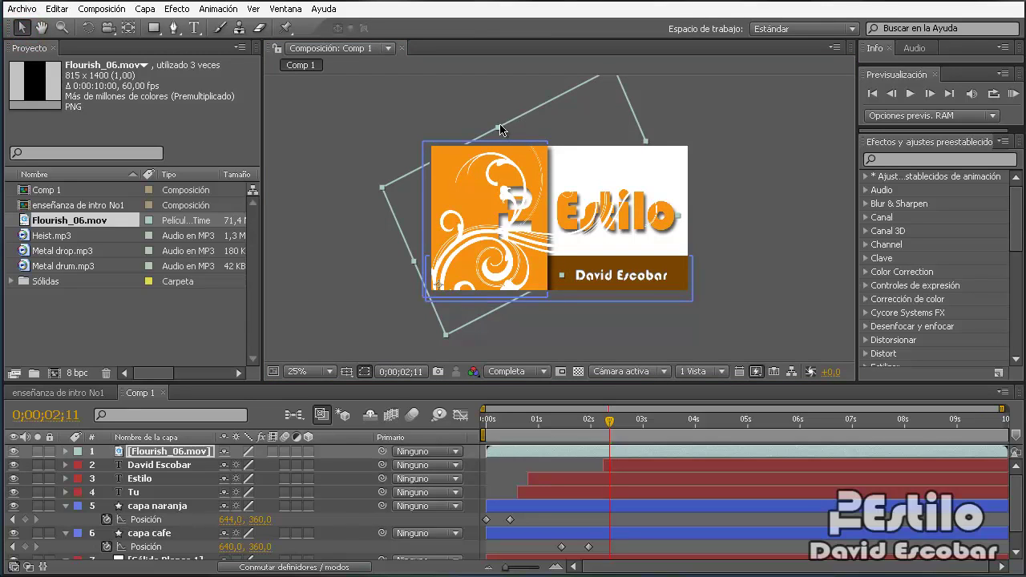
drag(499, 126, 501, 135)
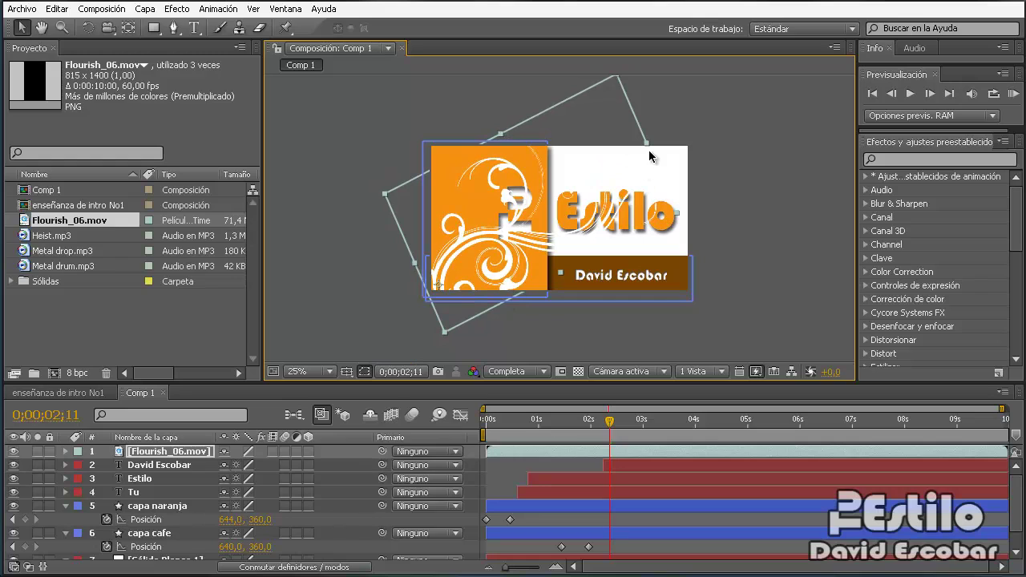
drag(648, 146, 665, 142)
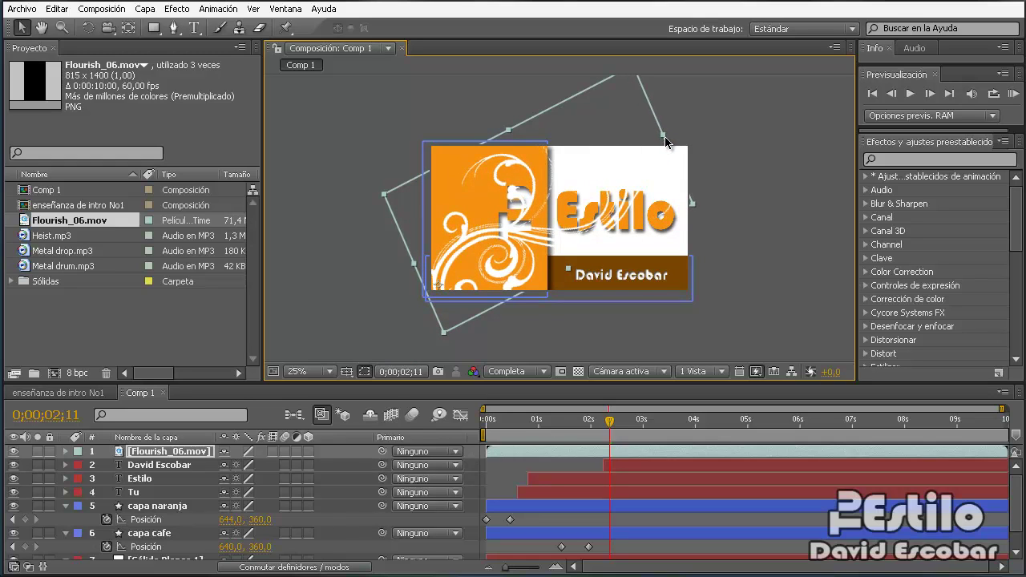
- Reselect the Flourish_06.mov layer and rotate it clockwise
click(87, 27)
click(695, 206)
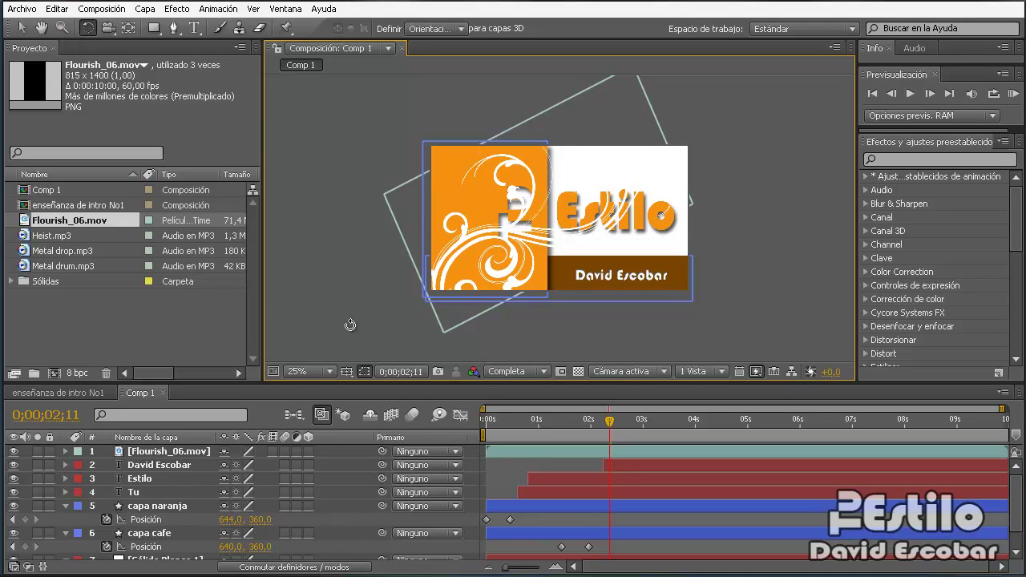
click(196, 452)
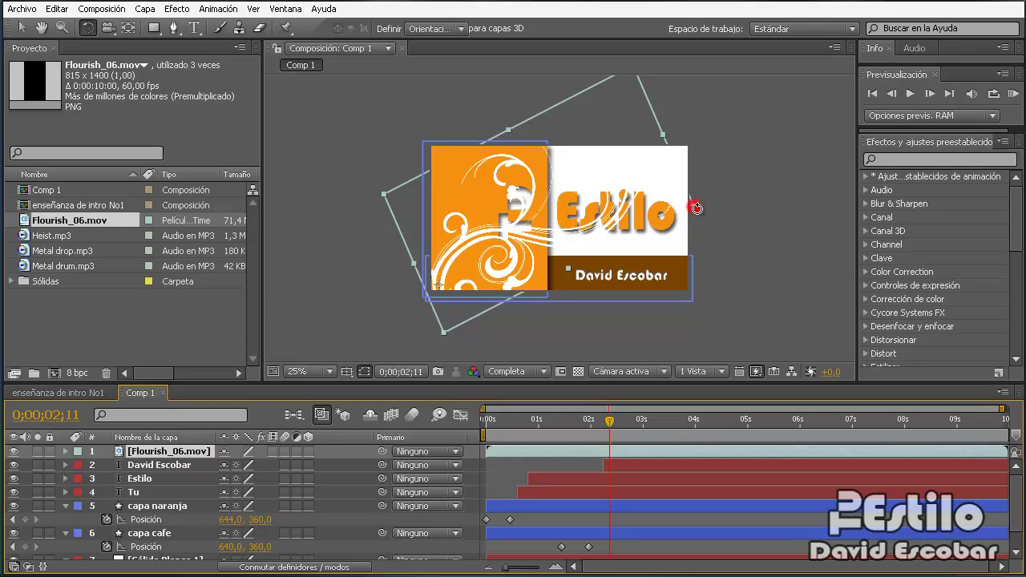
mouse_move(706, 204)
mouse_down()
mouse_move(710, 228)
mouse_move(686, 225)
mouse_move(647, 137)
mouse_up()
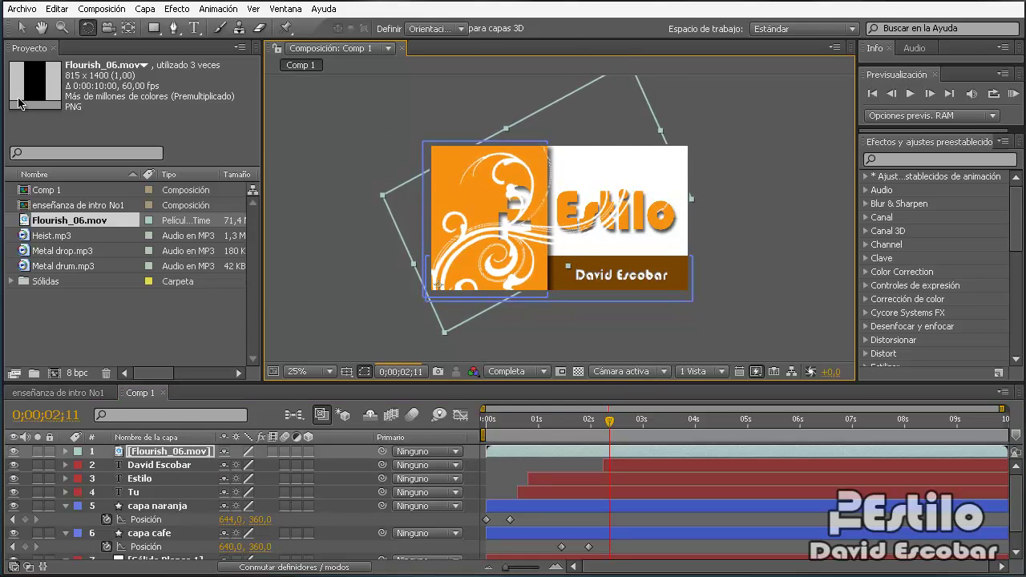
- Enlarge the flourish from its top-right corner and move the playhead to about 0;00;03;16
key(v)
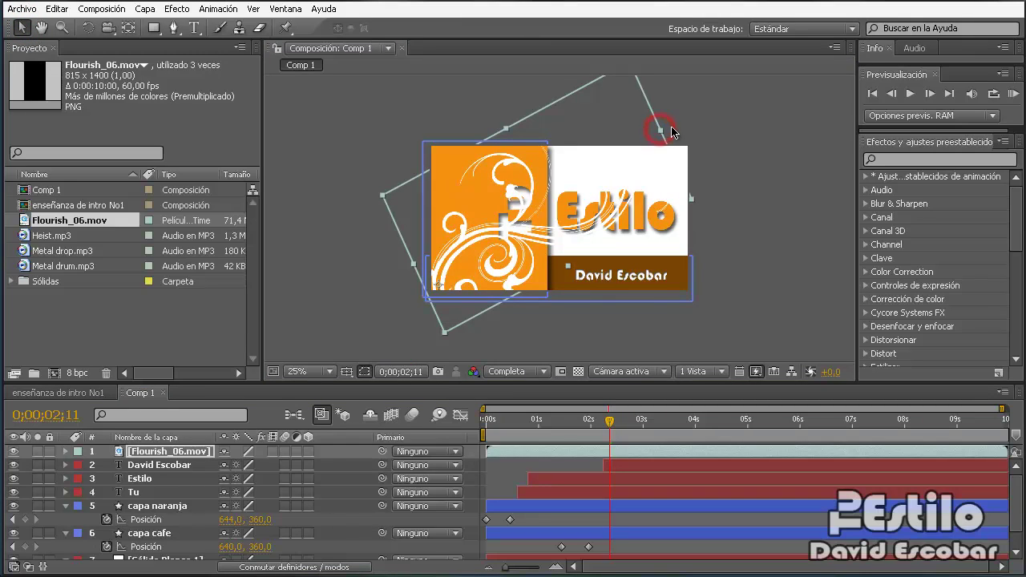
drag(659, 131, 673, 128)
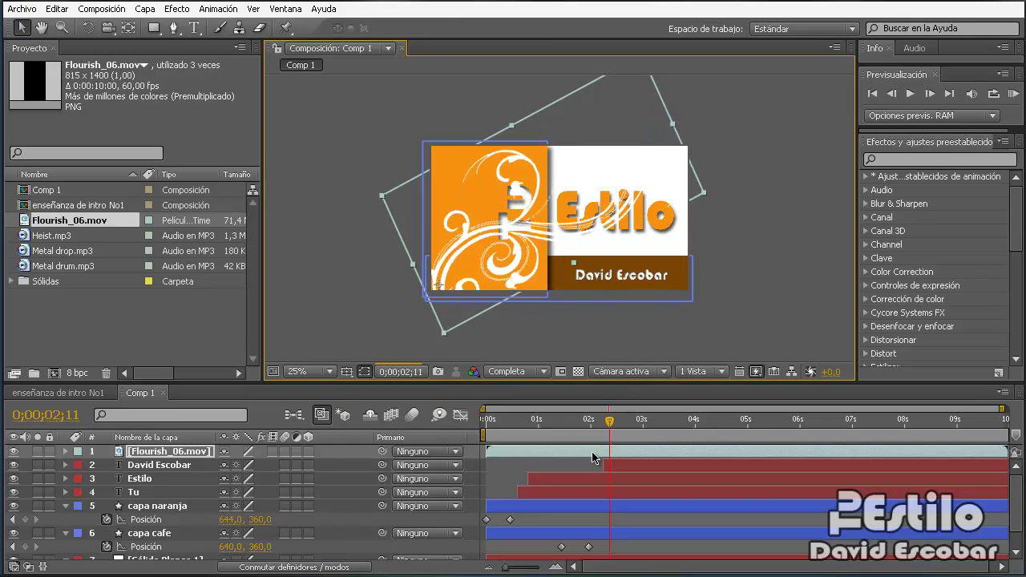
mouse_move(609, 419)
mouse_down()
mouse_move(749, 430)
mouse_move(669, 435)
mouse_move(673, 423)
mouse_up()
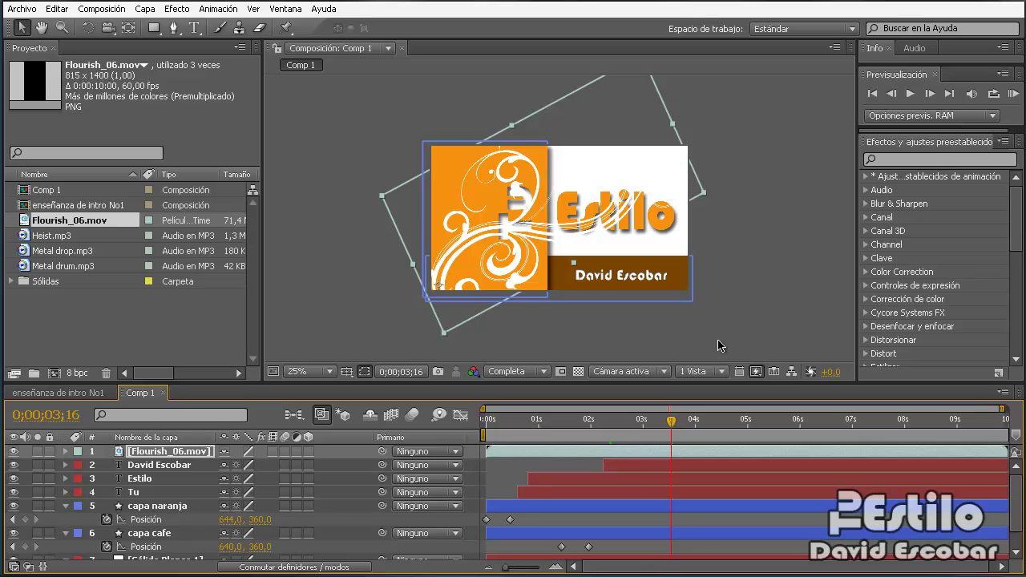
click(87, 27)
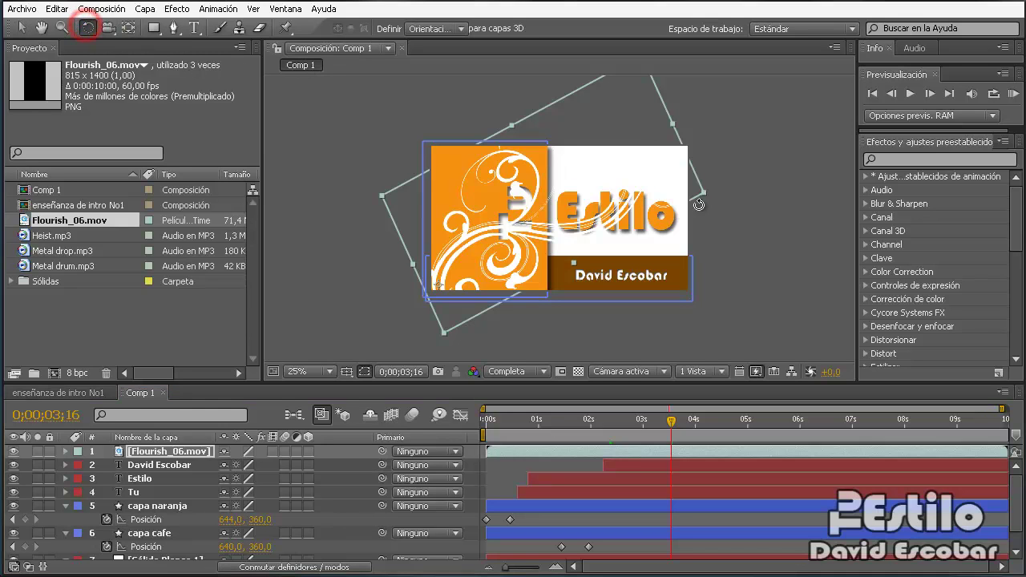
- Rotate the flourish slightly further and shift it over the orange block
mouse_move(698, 191)
mouse_down()
mouse_move(711, 213)
mouse_move(705, 200)
mouse_up()
click(21, 28)
click(499, 226)
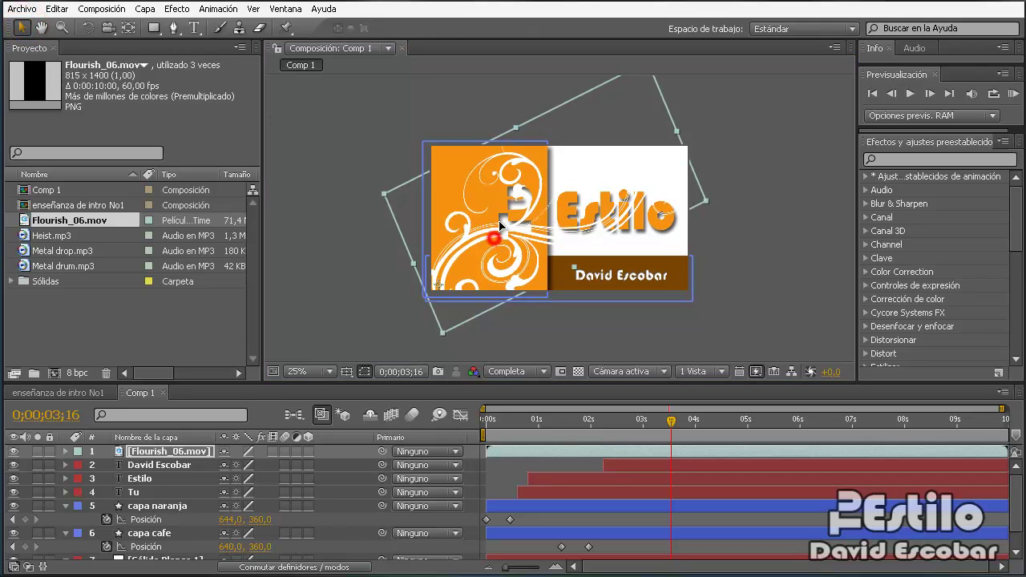
mouse_move(500, 226)
mouse_down()
mouse_move(519, 222)
mouse_move(489, 226)
mouse_up()
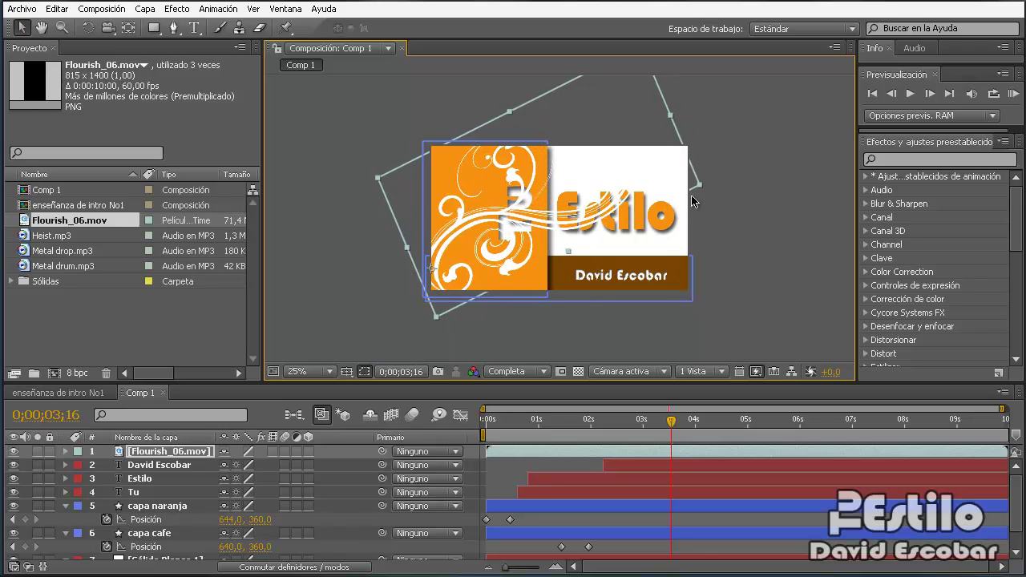
- Rotate the flourish clockwise around its centre so its swirls sweep toward Estilo
click(88, 27)
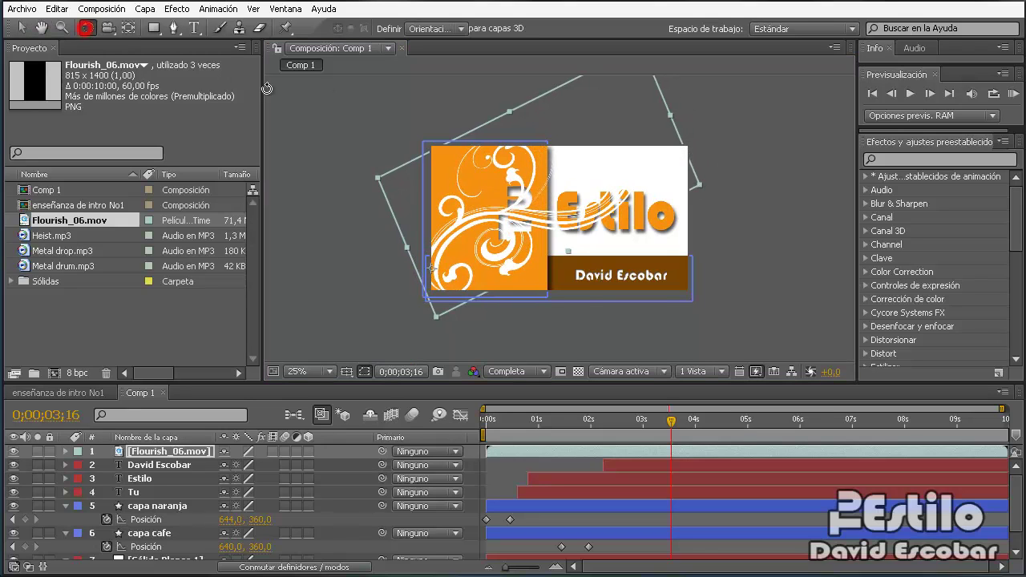
click(694, 189)
drag(693, 189, 727, 214)
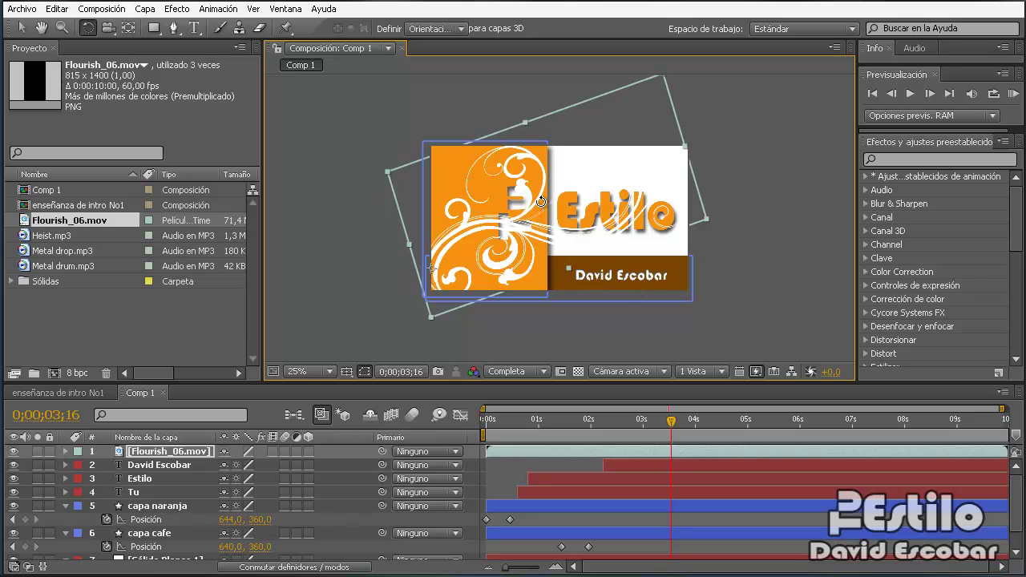
click(21, 27)
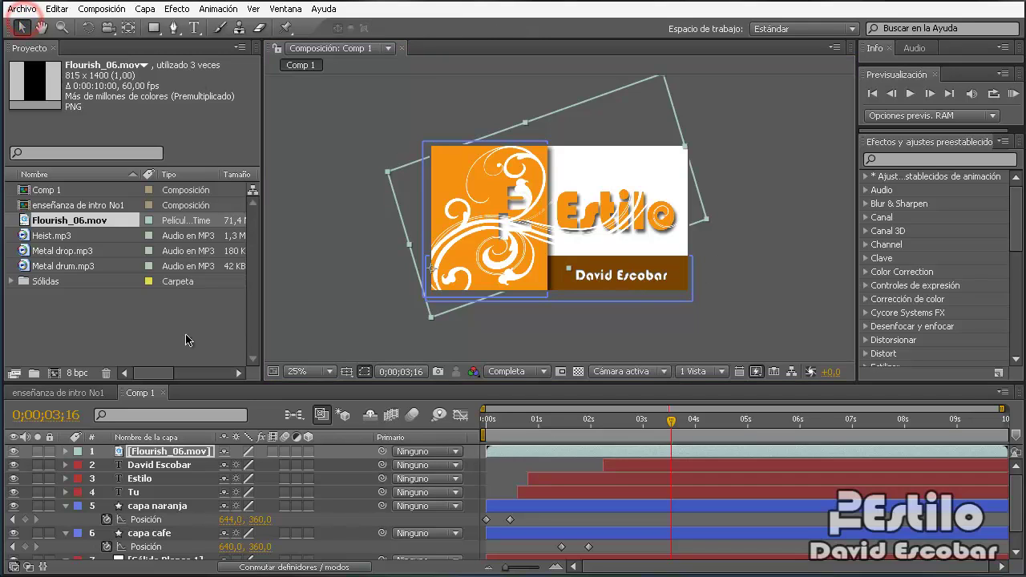
key(Return)
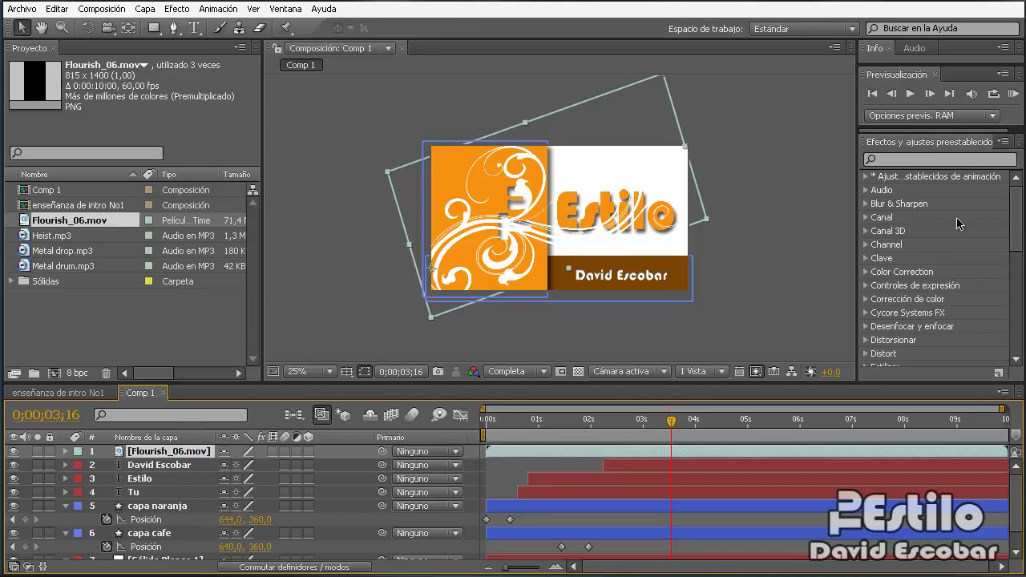
click(919, 160)
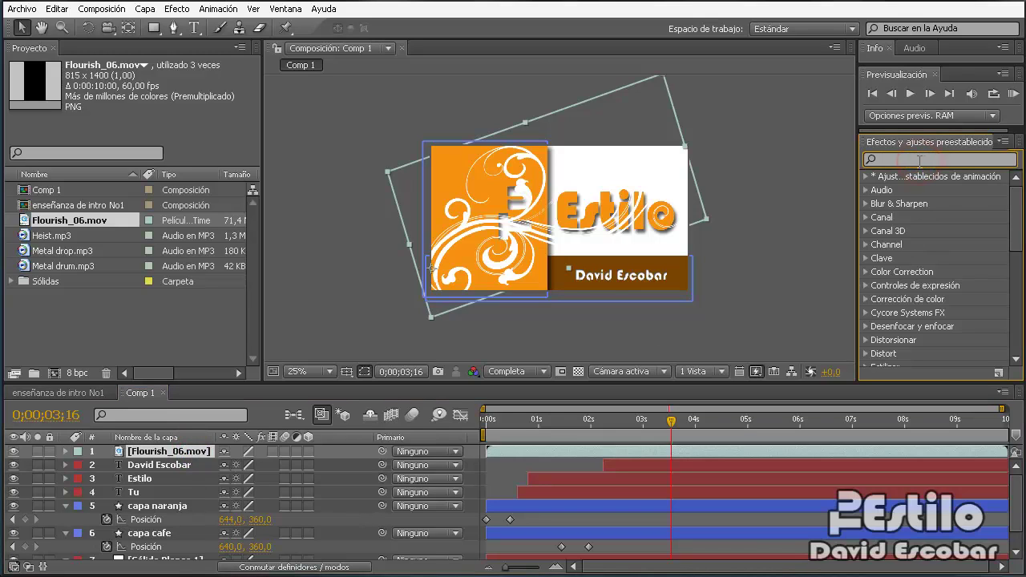
- Search 'tono' and apply the Tono/Saturación effect to the Flourish_06.mov layer
text(tono)
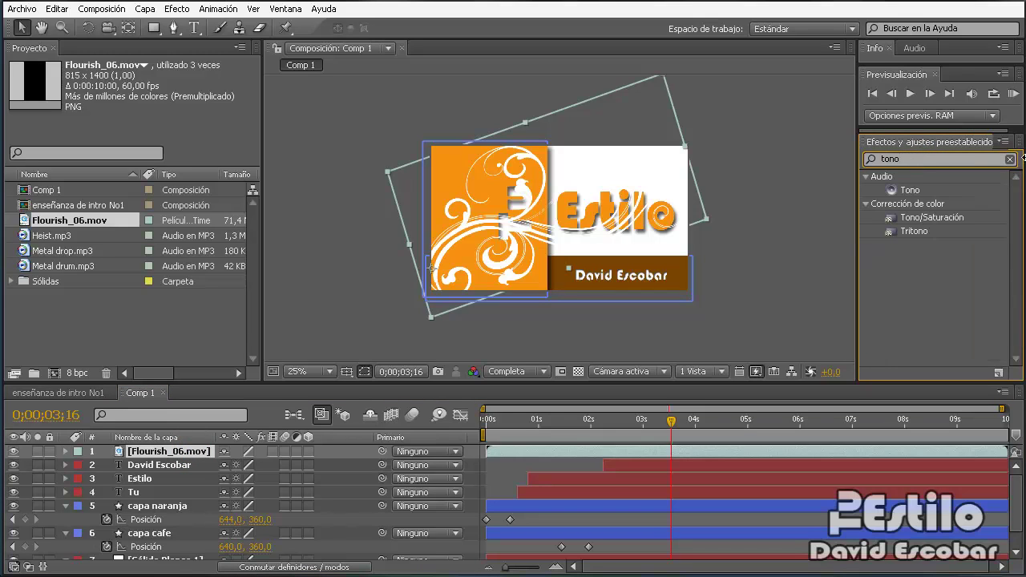
click(923, 220)
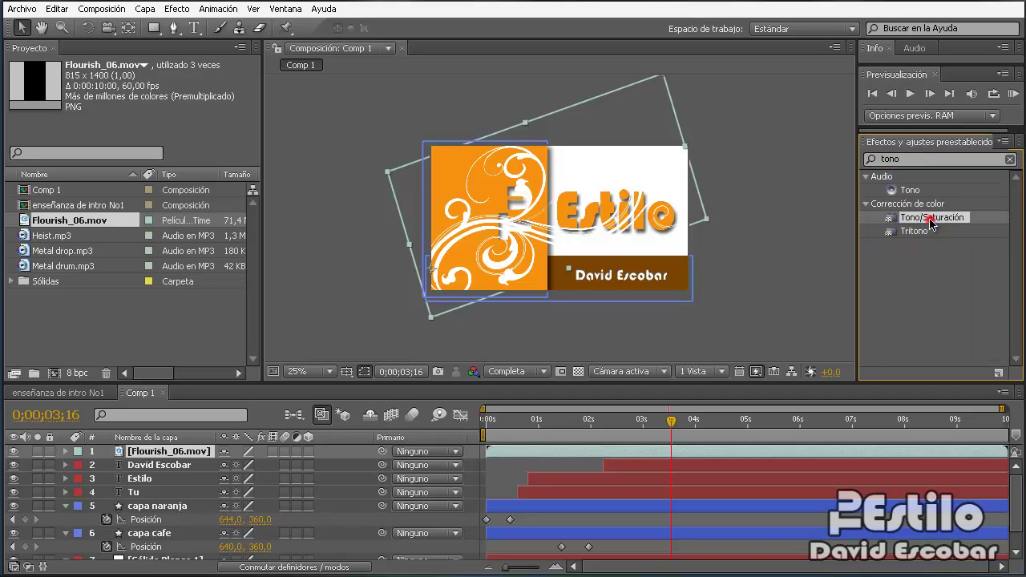
drag(931, 225, 167, 458)
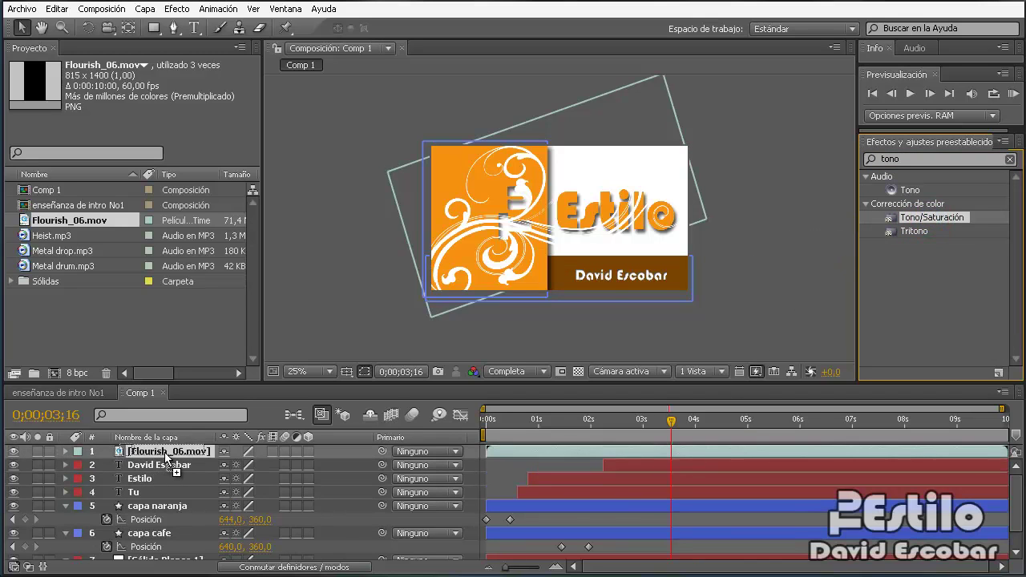
drag(167, 458, 167, 453)
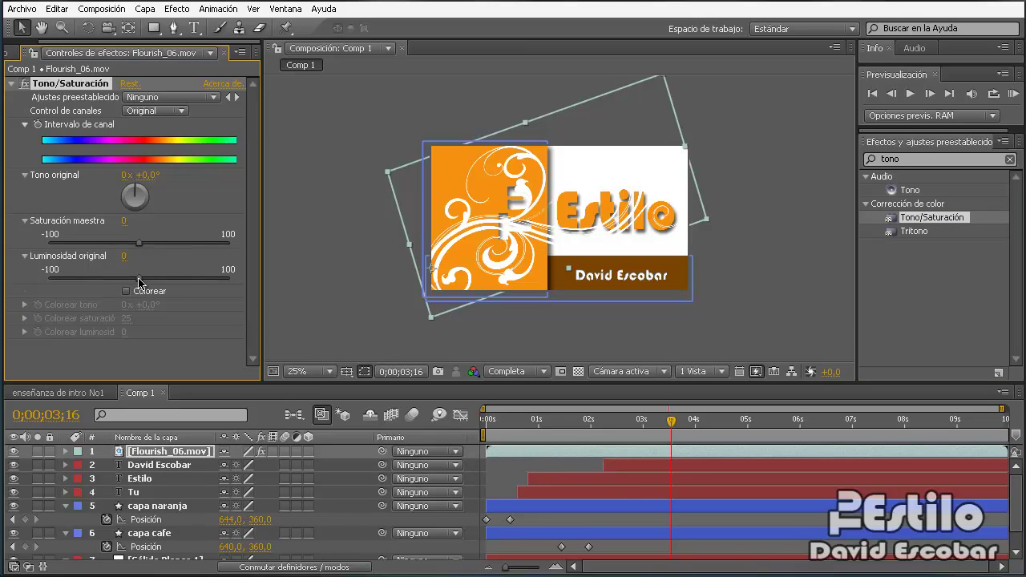
- Set Saturación maestra to 100 and Luminosidad to -100, and enable Colorear
drag(141, 247, 257, 251)
drag(139, 279, 48, 279)
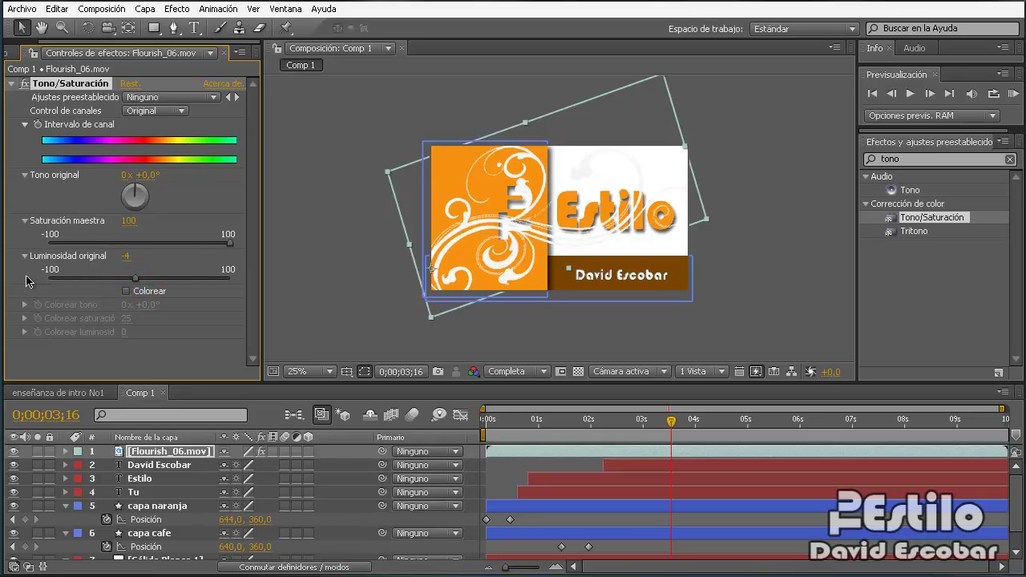
click(126, 291)
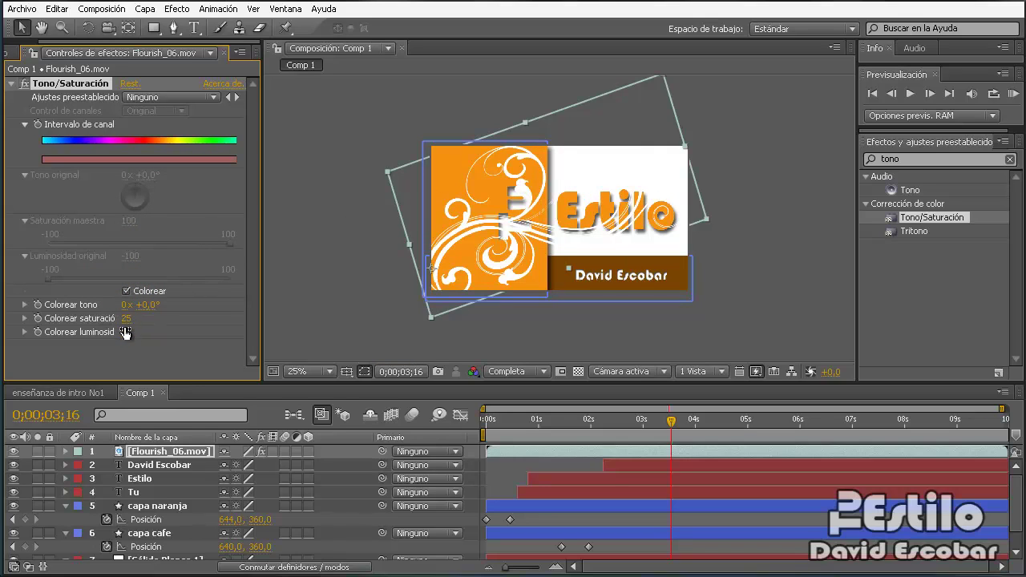
- Scrub Flourish_06.mov's Colorize lightness, saturation and hue toward hue +30°, saturation 100, lightness -45
drag(170, 332, 266, 318)
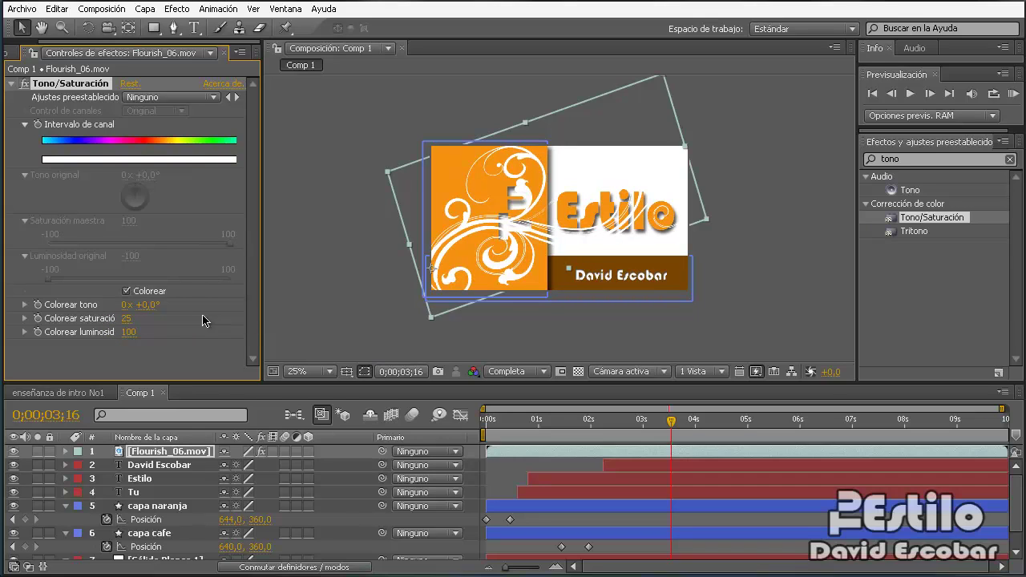
drag(127, 319, 210, 318)
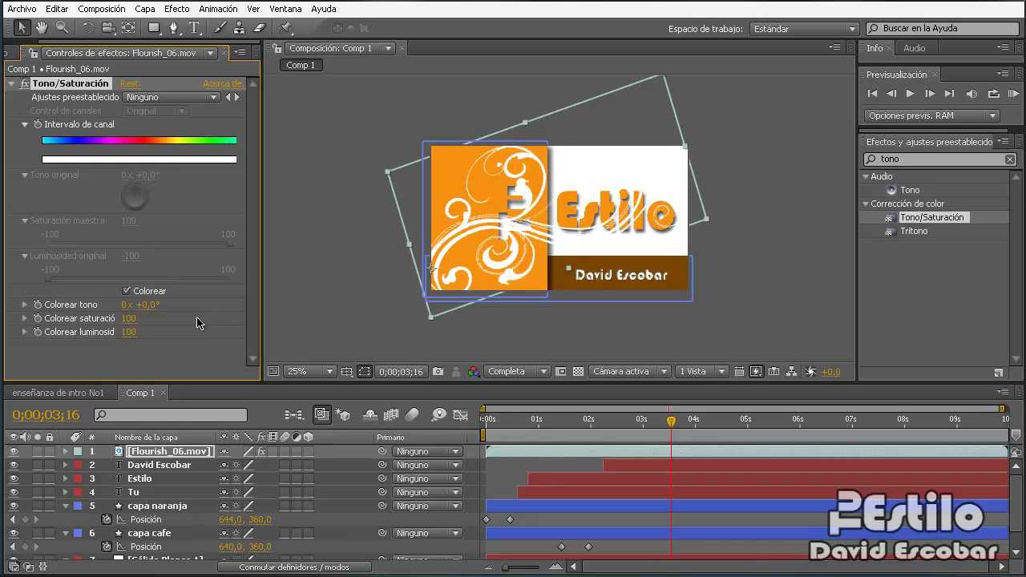
mouse_move(146, 304)
mouse_down()
mouse_move(178, 303)
mouse_move(163, 305)
mouse_up()
drag(70, 345, 135, 357)
drag(53, 345, 2, 345)
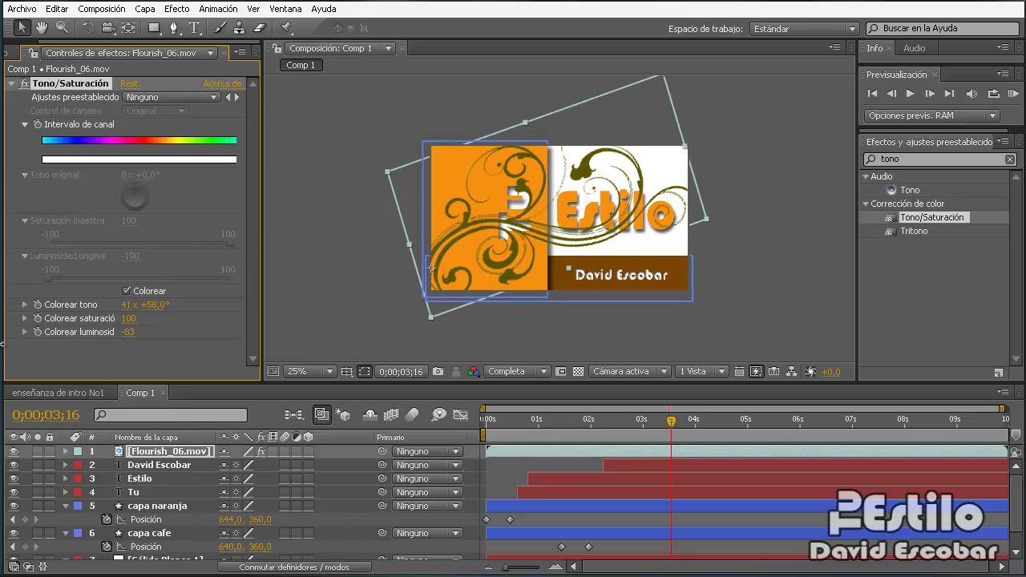
mouse_move(129, 333)
mouse_down()
mouse_move(39, 341)
mouse_move(131, 325)
mouse_move(16, 325)
mouse_up()
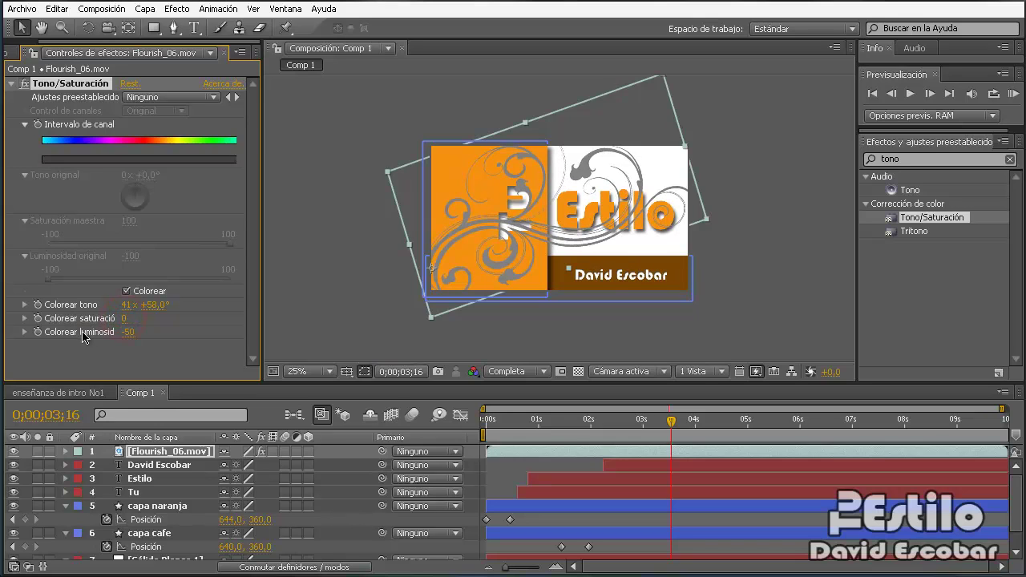
drag(160, 338, 233, 338)
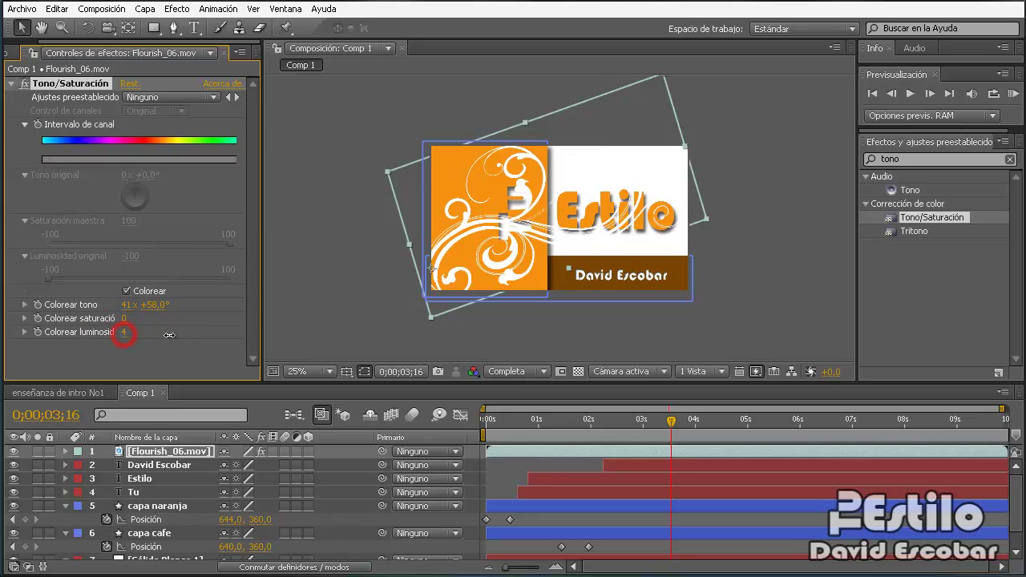
drag(122, 342, 60, 346)
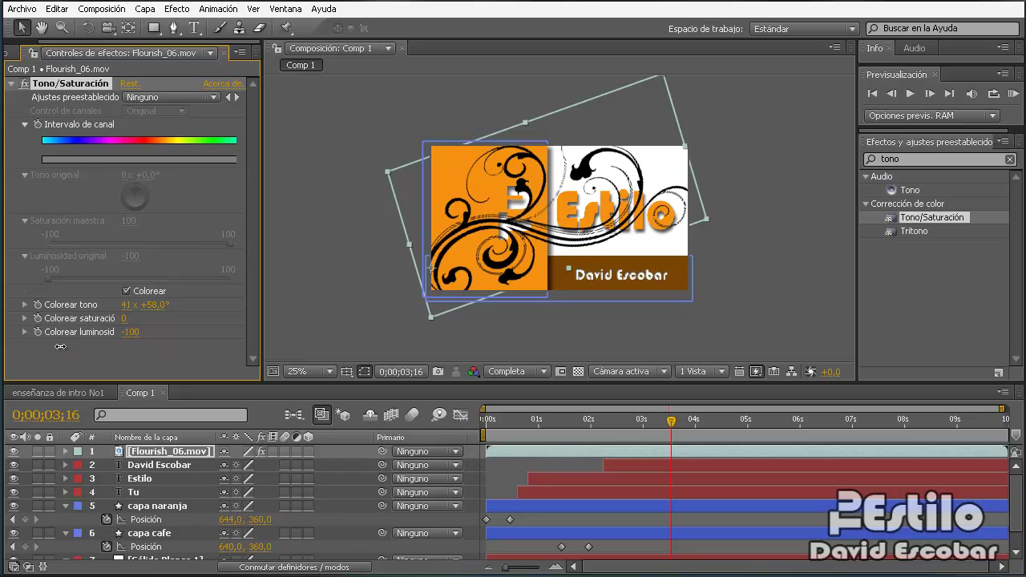
click(125, 305)
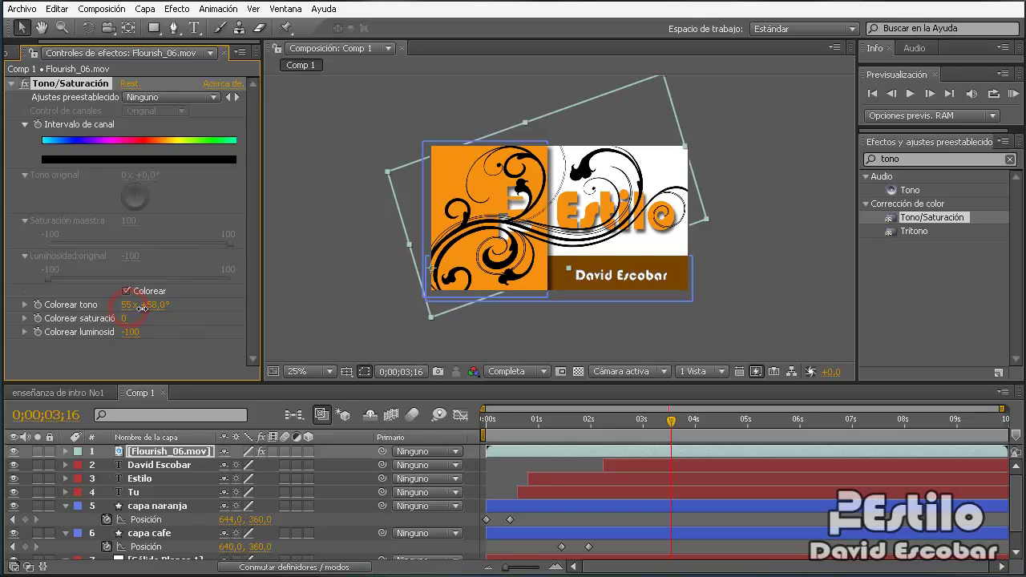
drag(160, 333, 184, 333)
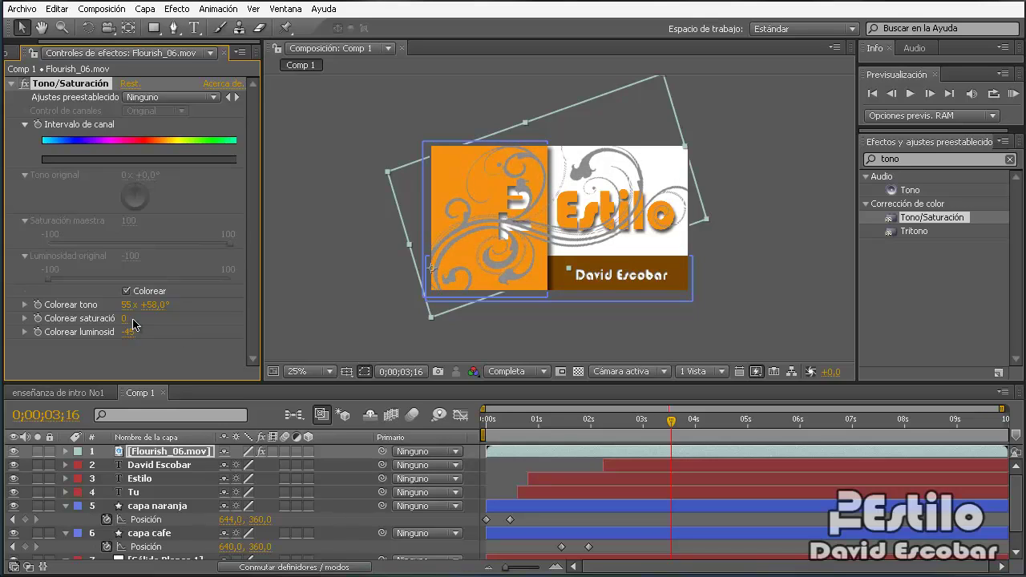
drag(144, 318, 212, 320)
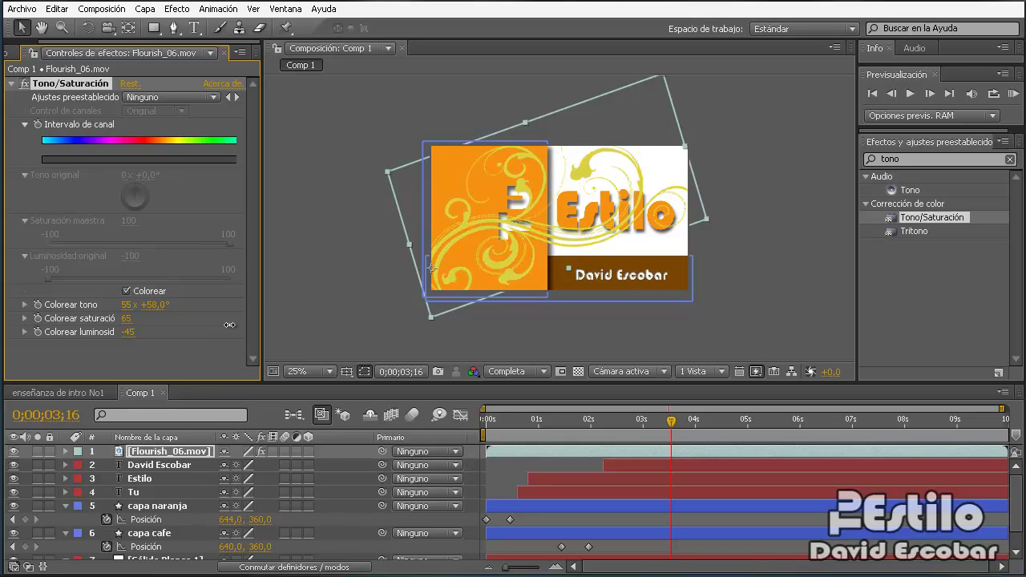
mouse_move(154, 305)
mouse_down()
mouse_move(220, 303)
mouse_move(134, 309)
mouse_up()
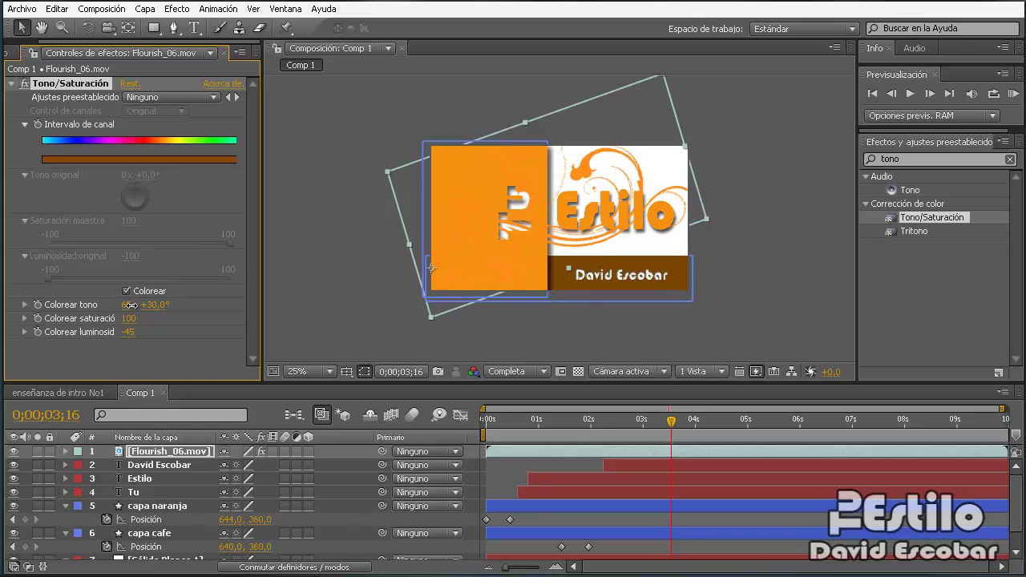
- Set Colorize to hue +33°, saturation 91, lightness -46, and move the time to 0;00;02;14
scroll(430, 252, up, 4)
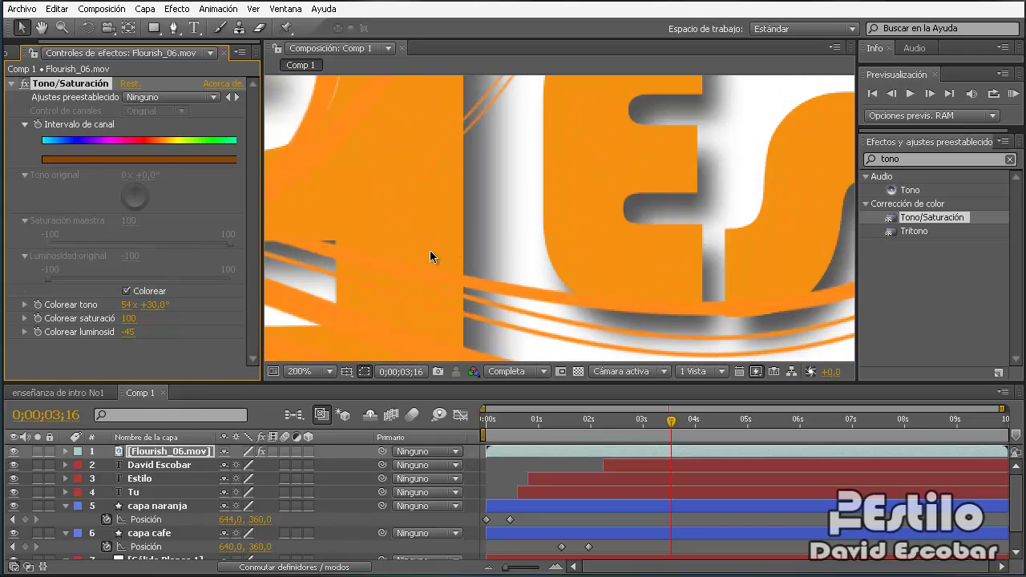
scroll(428, 253, down, 2)
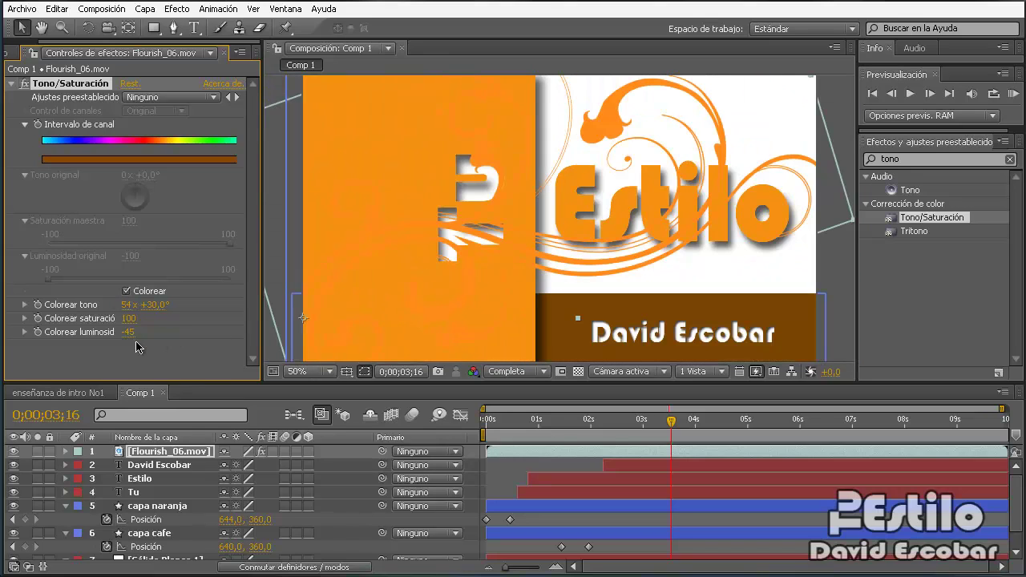
click(157, 306)
drag(161, 307, 158, 307)
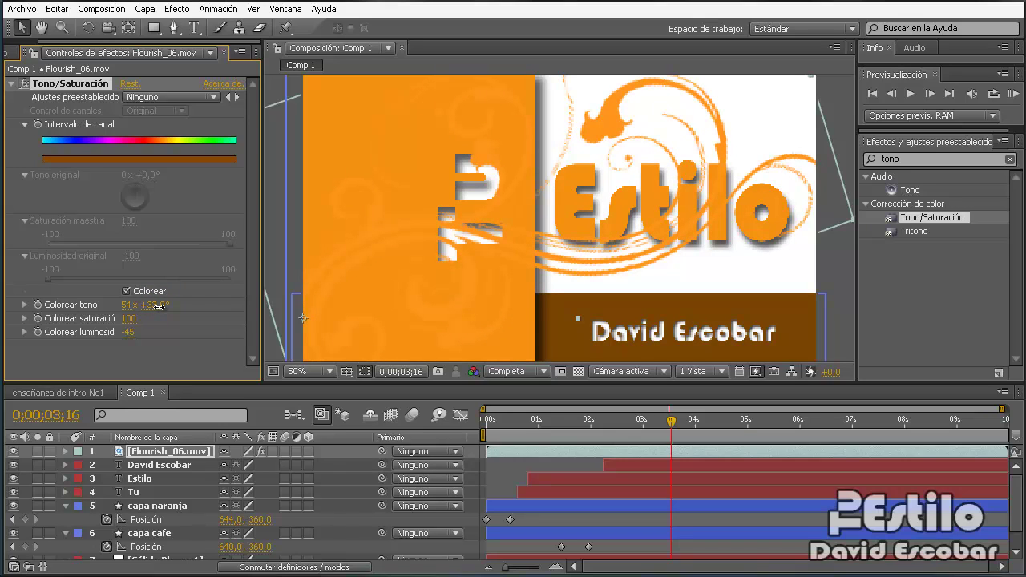
click(133, 319)
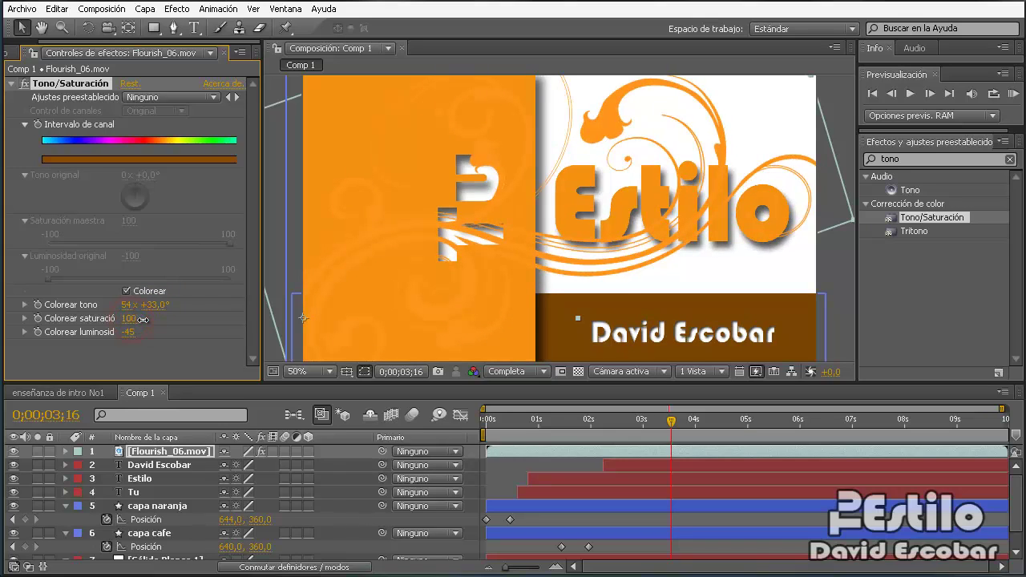
drag(142, 319, 128, 319)
drag(127, 320, 122, 318)
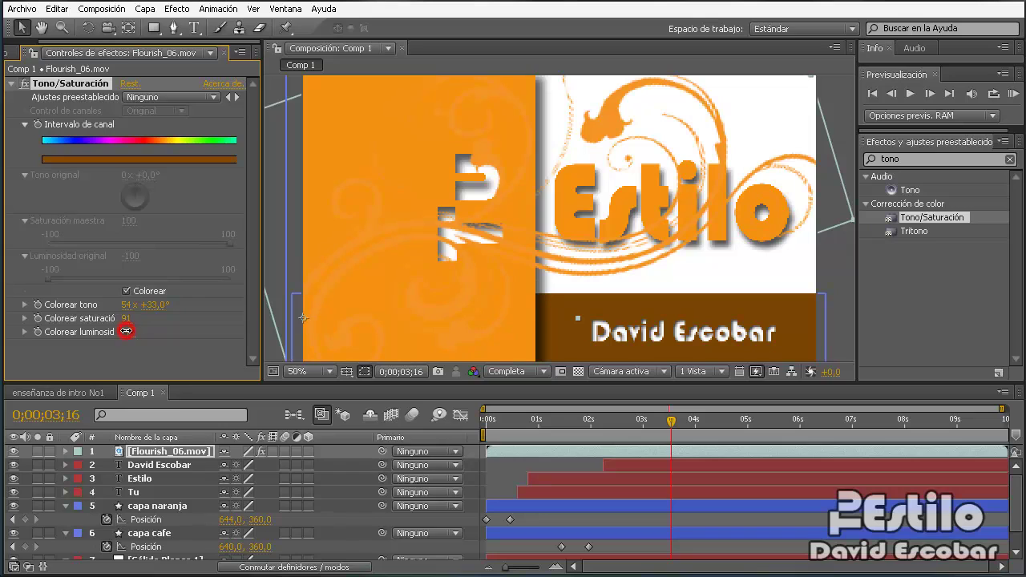
drag(130, 332, 130, 332)
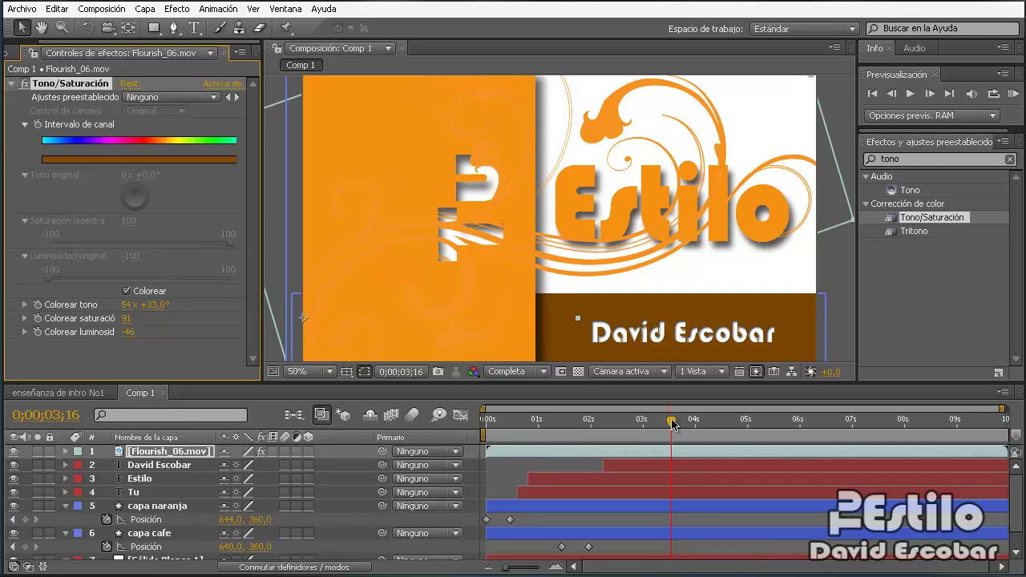
drag(671, 424, 615, 424)
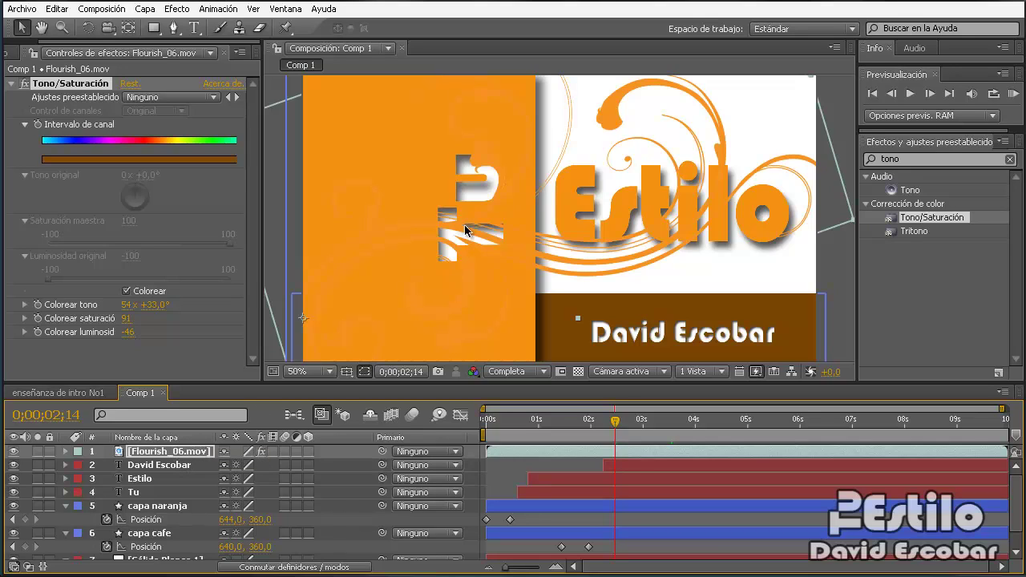
click(158, 454)
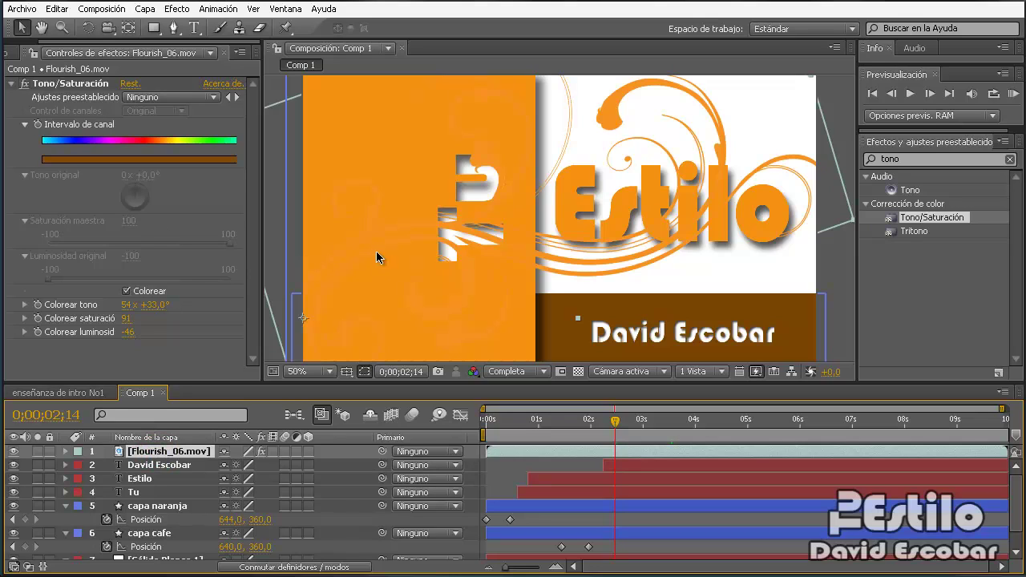
click(153, 30)
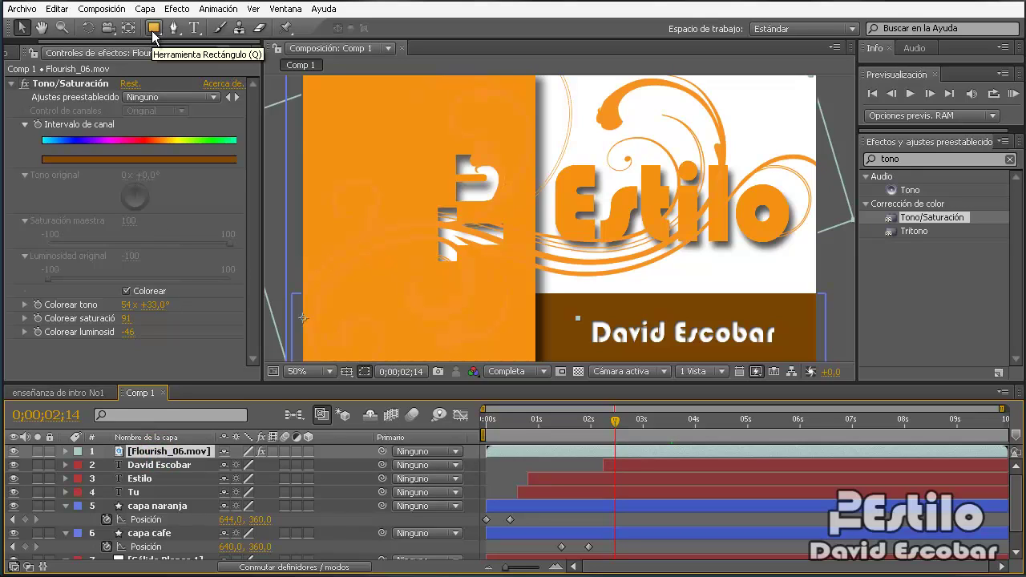
click(153, 32)
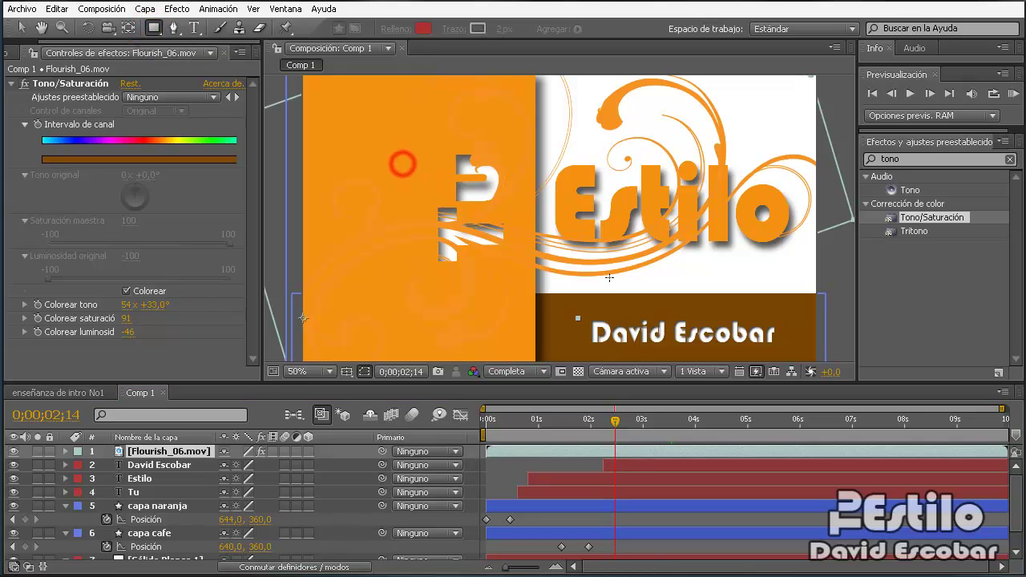
mouse_move(402, 164)
mouse_down()
mouse_move(655, 297)
mouse_move(691, 244)
mouse_move(670, 270)
mouse_move(569, 271)
mouse_up()
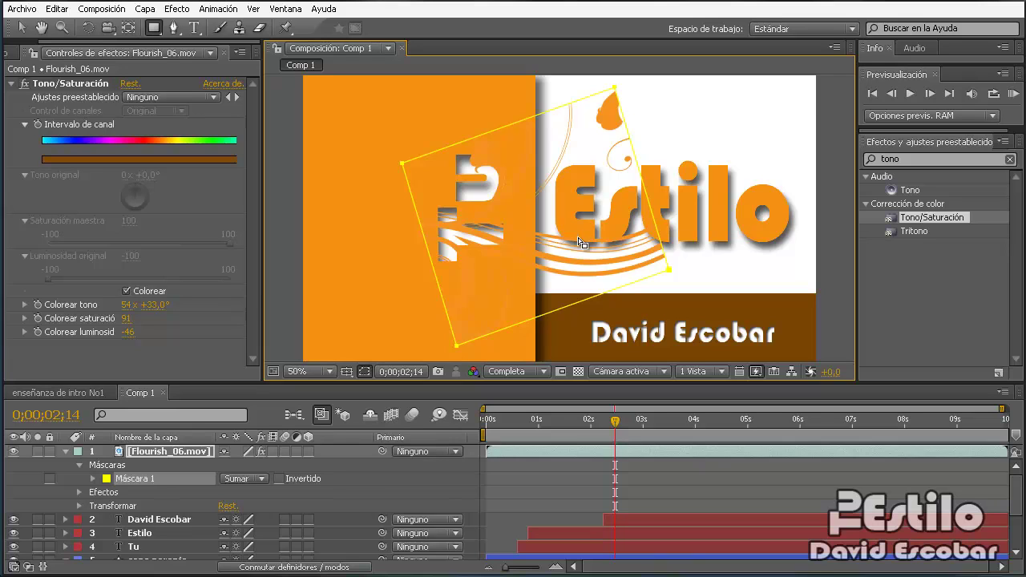
key(ctrl+z)
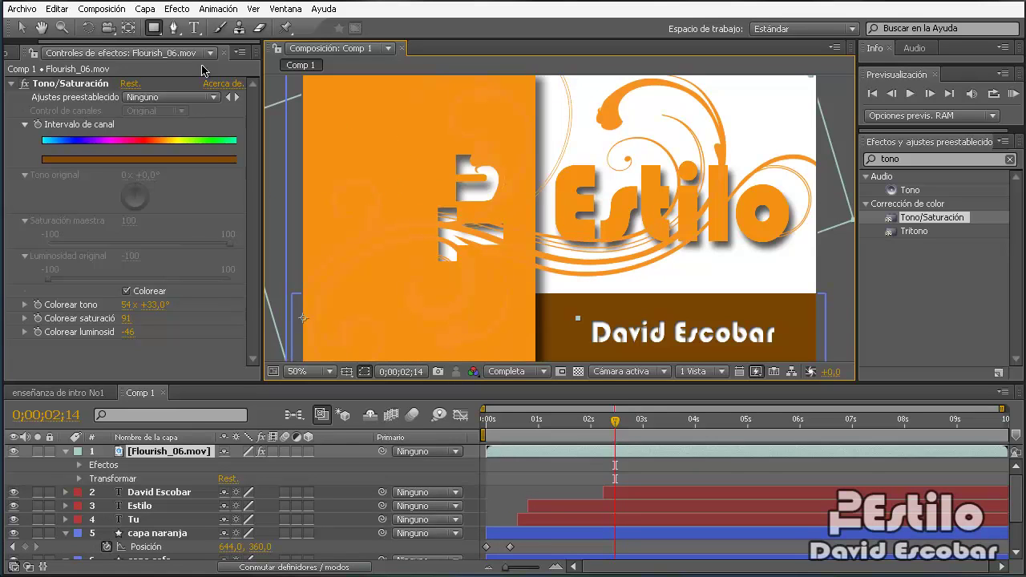
- With the Pen tool, zoom to 200% on the T-shaped cutout and hide Flourish_06.mov
click(173, 29)
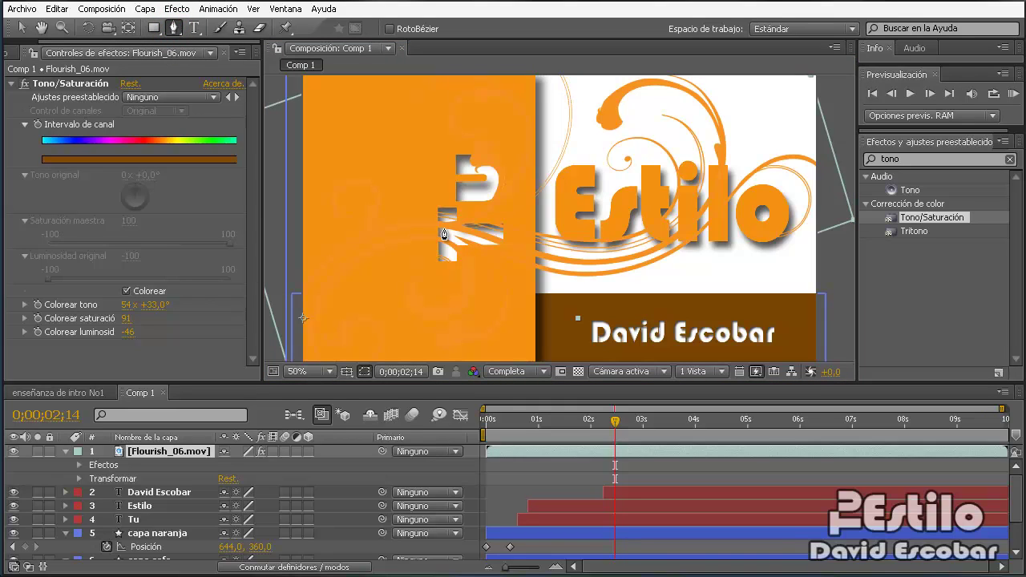
key(period)
key(period)
key(period)
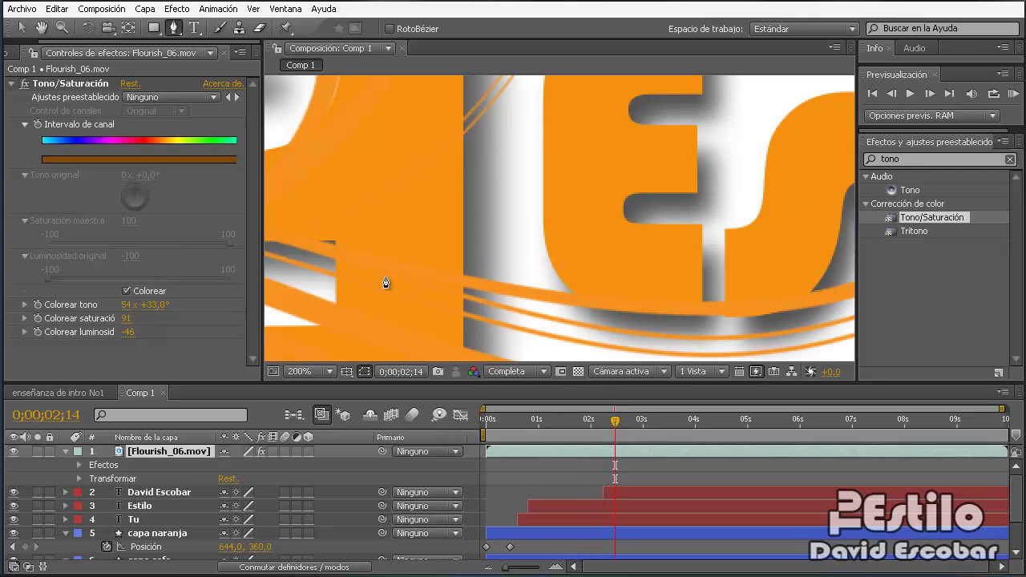
click(42, 28)
mouse_move(435, 245)
mouse_down()
mouse_move(685, 253)
mouse_move(724, 185)
mouse_up()
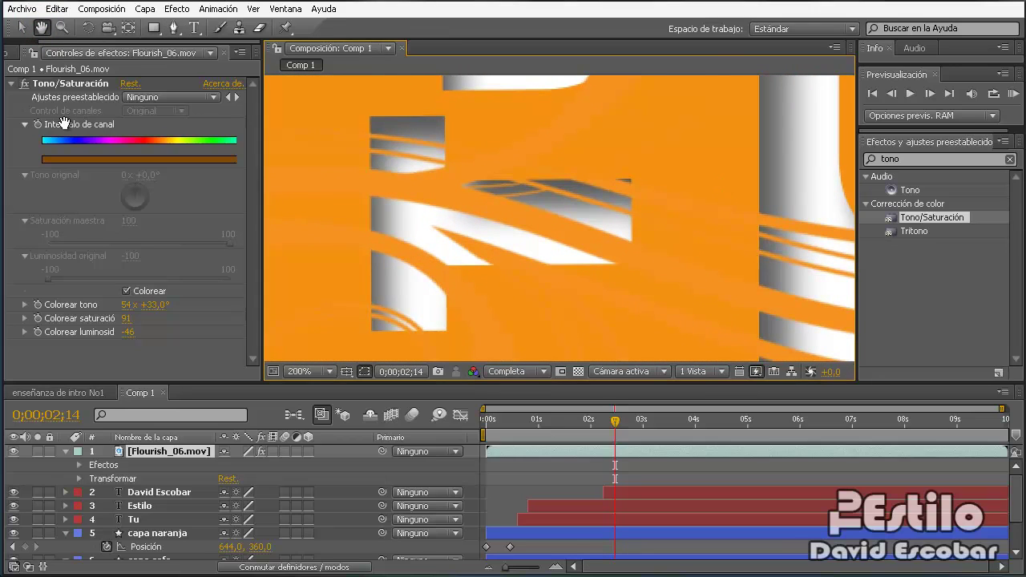
click(174, 28)
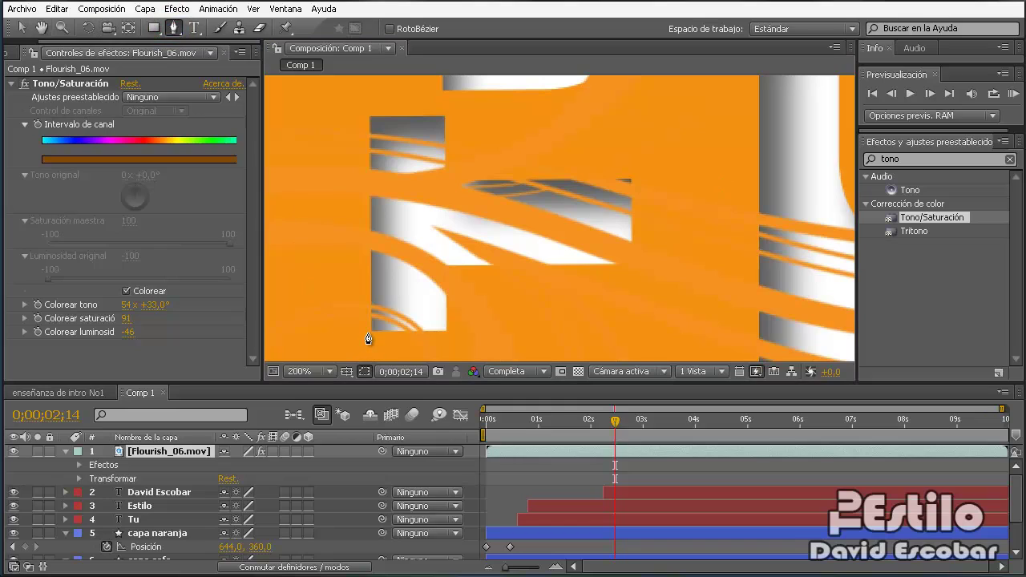
click(13, 452)
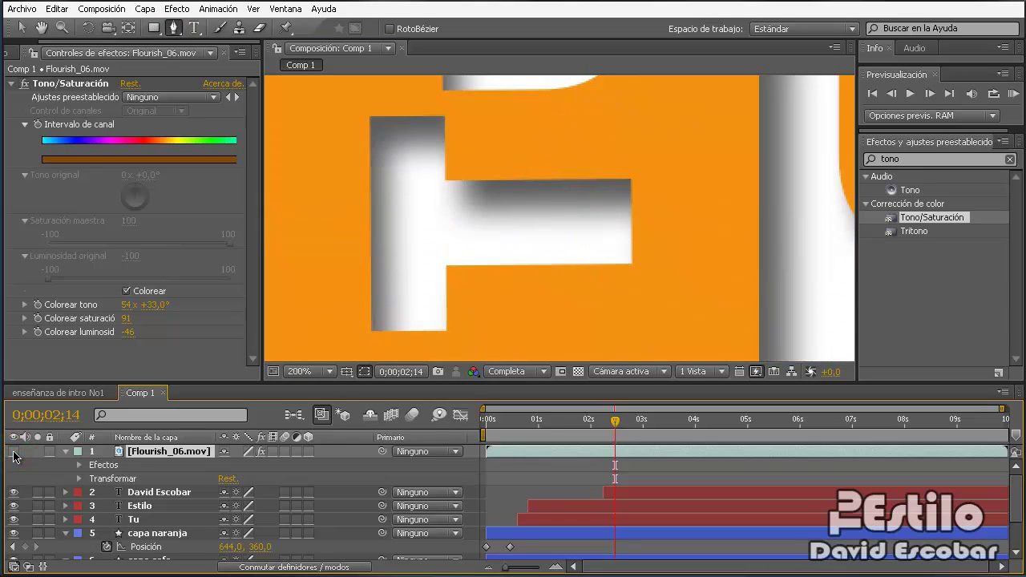
- Draw a closed mask around the T-shaped letter cutout's eight corners
click(369, 332)
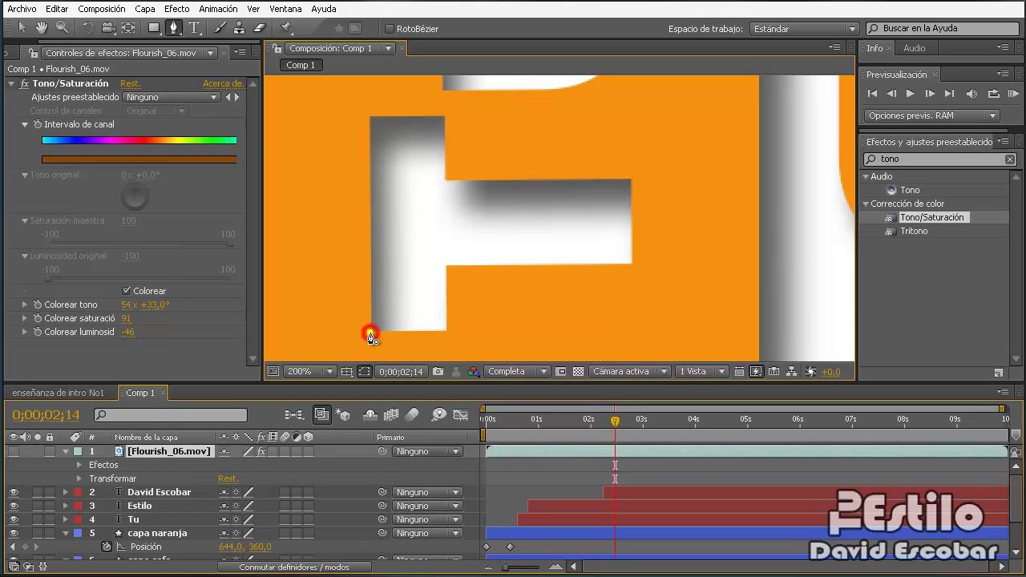
click(446, 331)
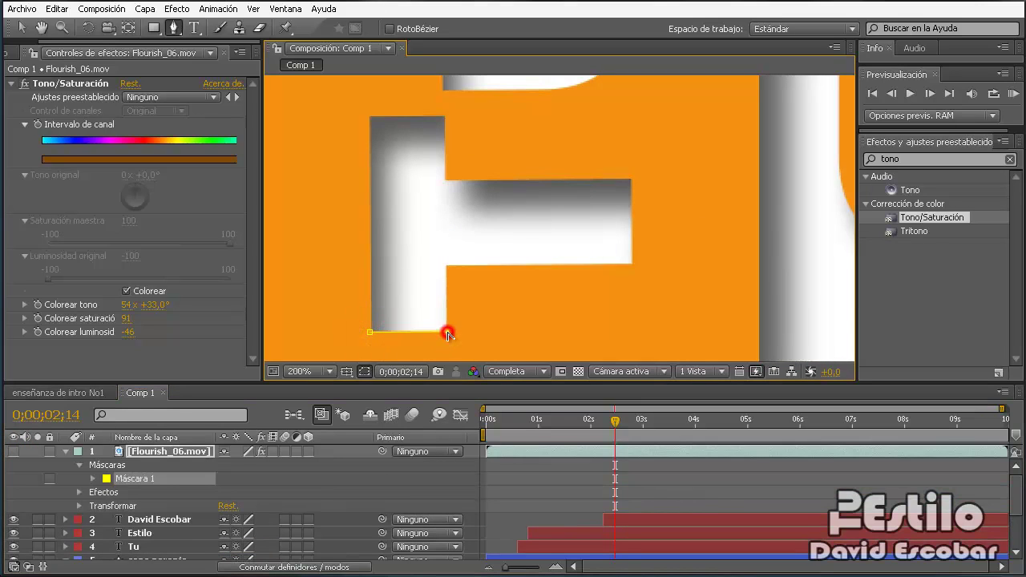
click(447, 266)
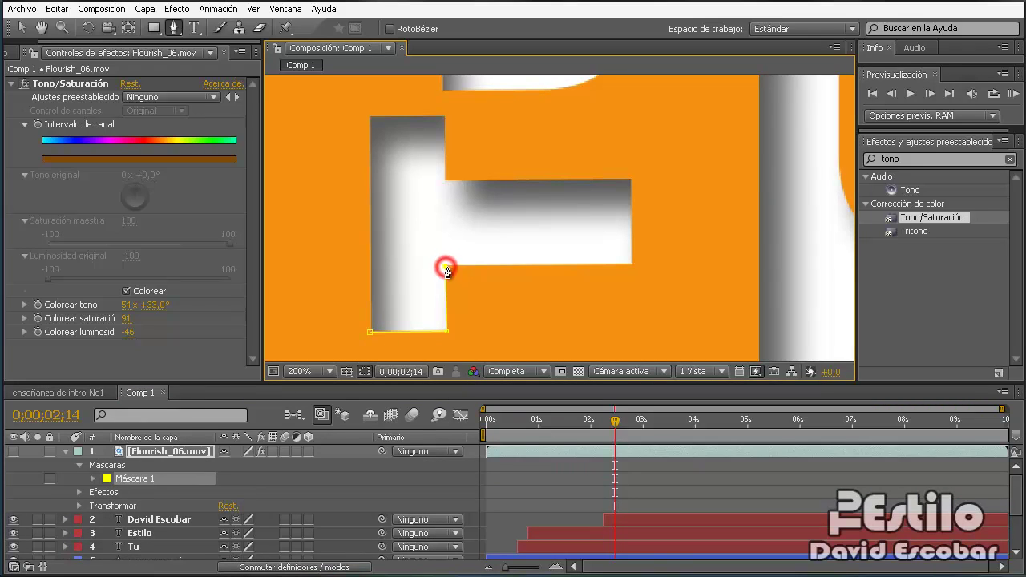
click(632, 263)
click(629, 181)
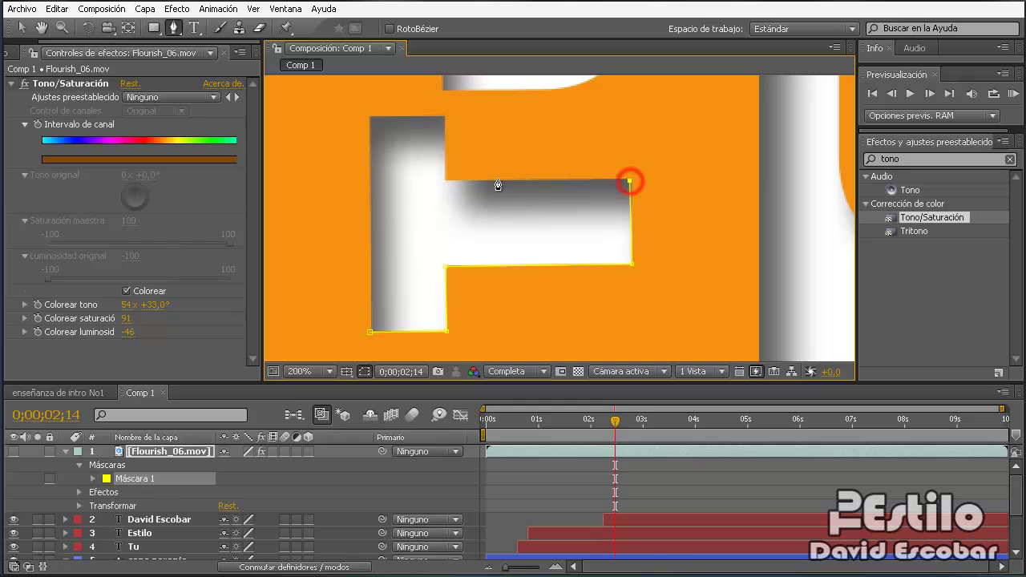
click(445, 180)
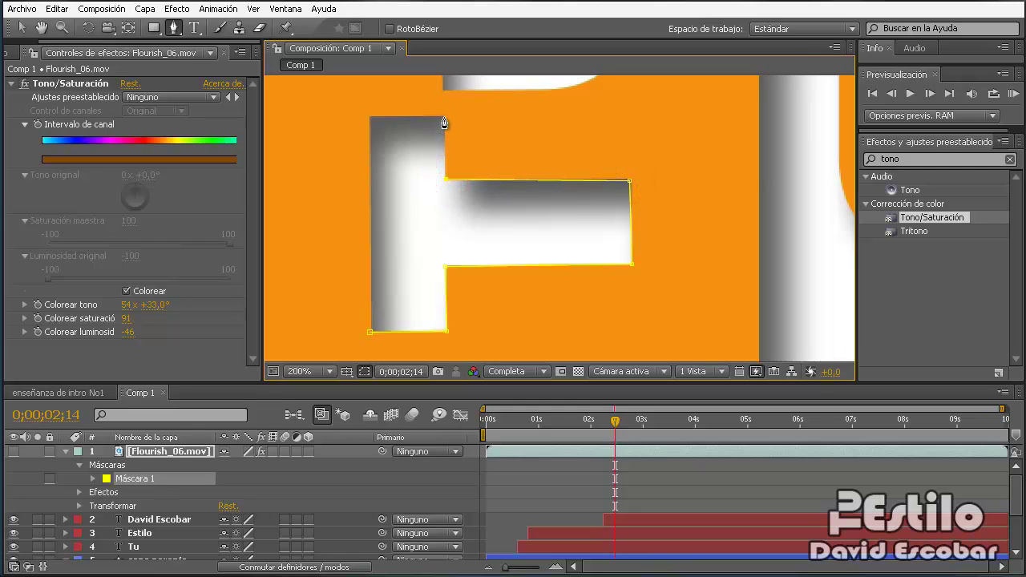
click(444, 117)
click(370, 118)
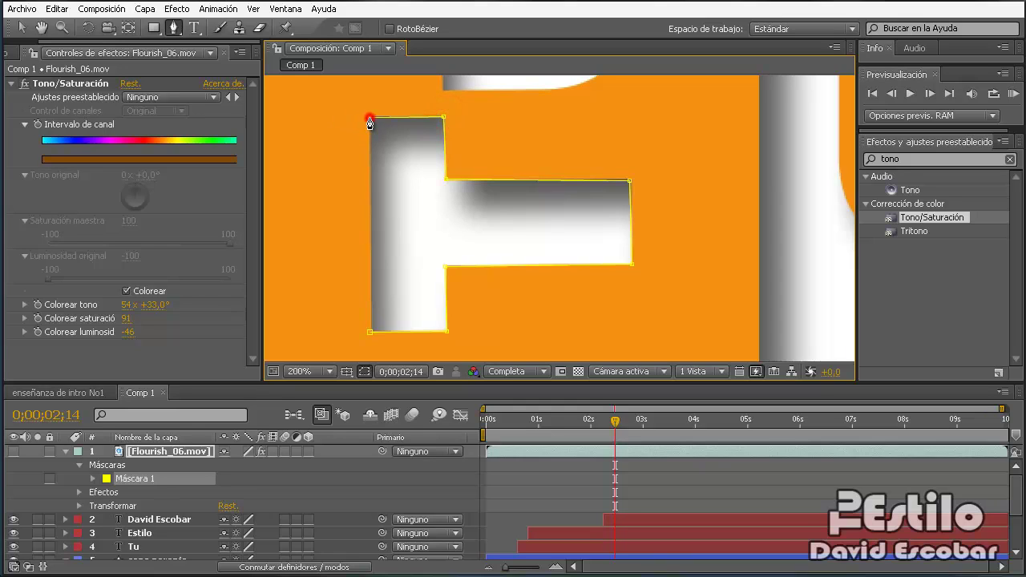
click(371, 333)
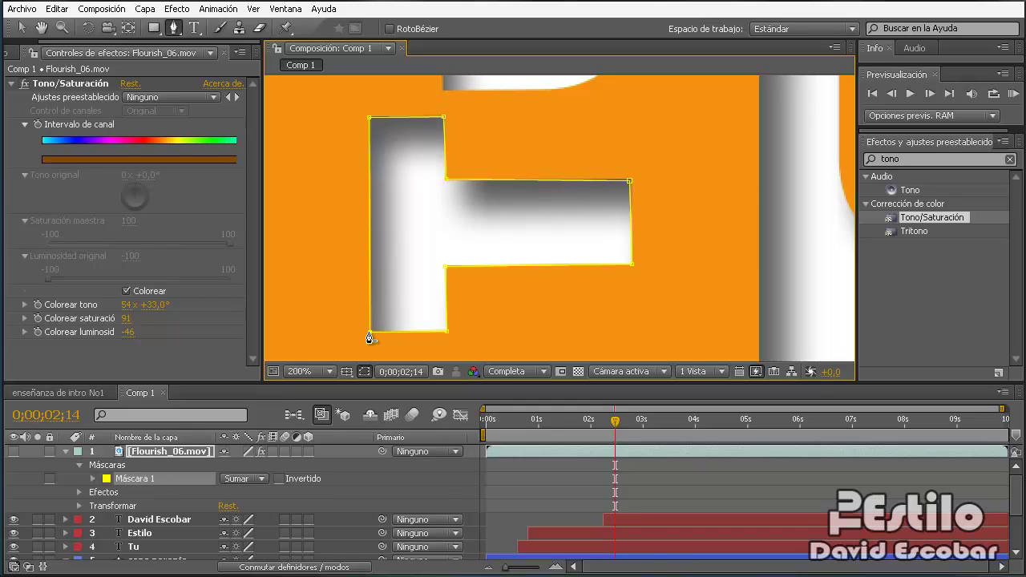
- Move the view to the curved letter and start Máscara 2 with three points
key(comma)
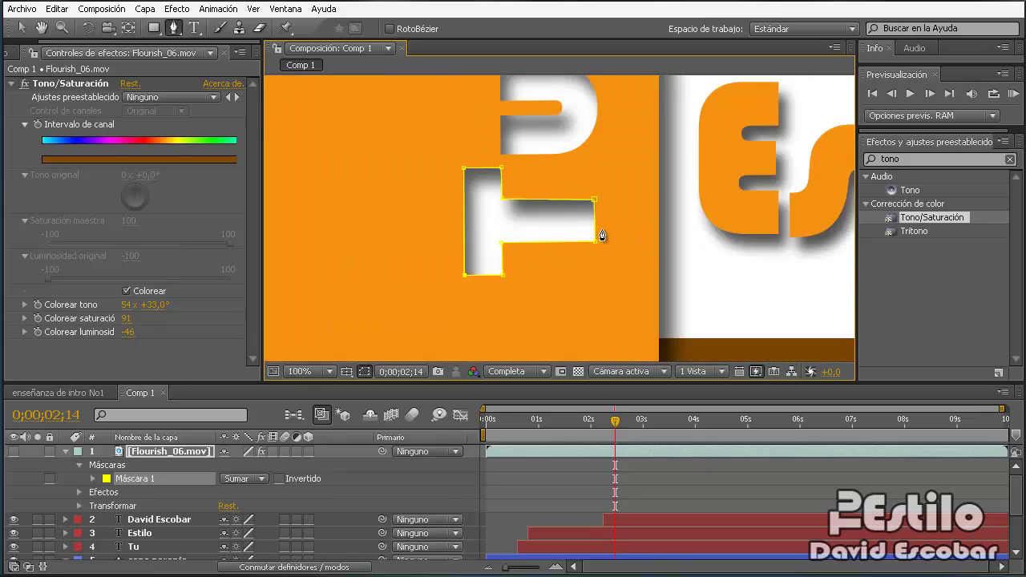
key(period)
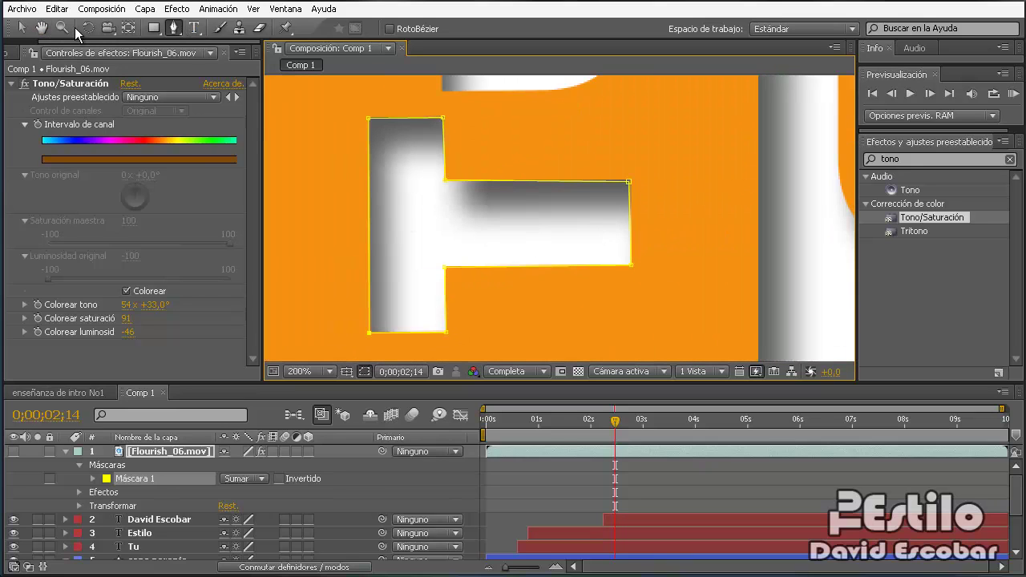
click(40, 28)
mouse_move(508, 138)
mouse_down()
mouse_move(438, 331)
mouse_move(442, 344)
mouse_up()
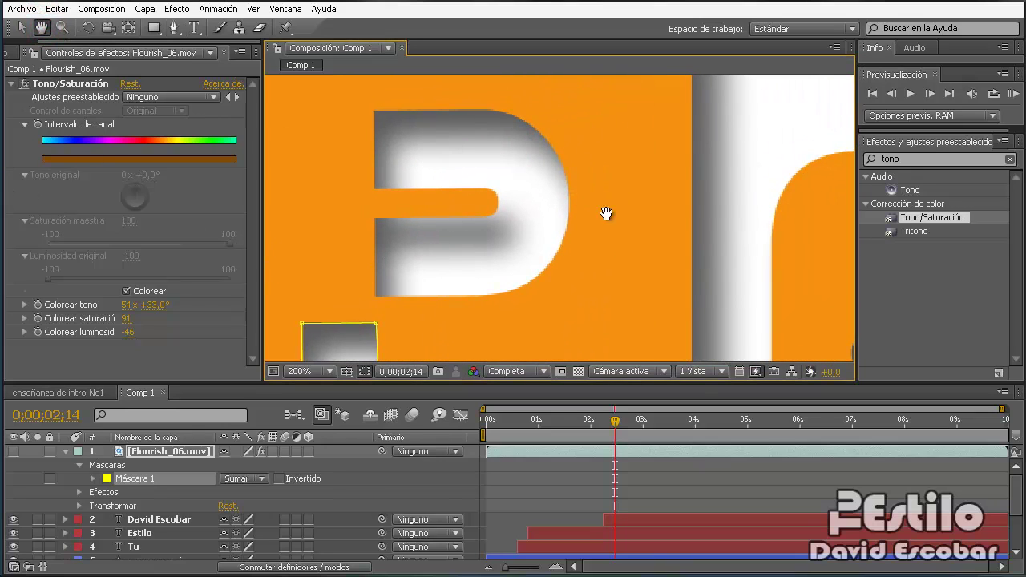
click(174, 28)
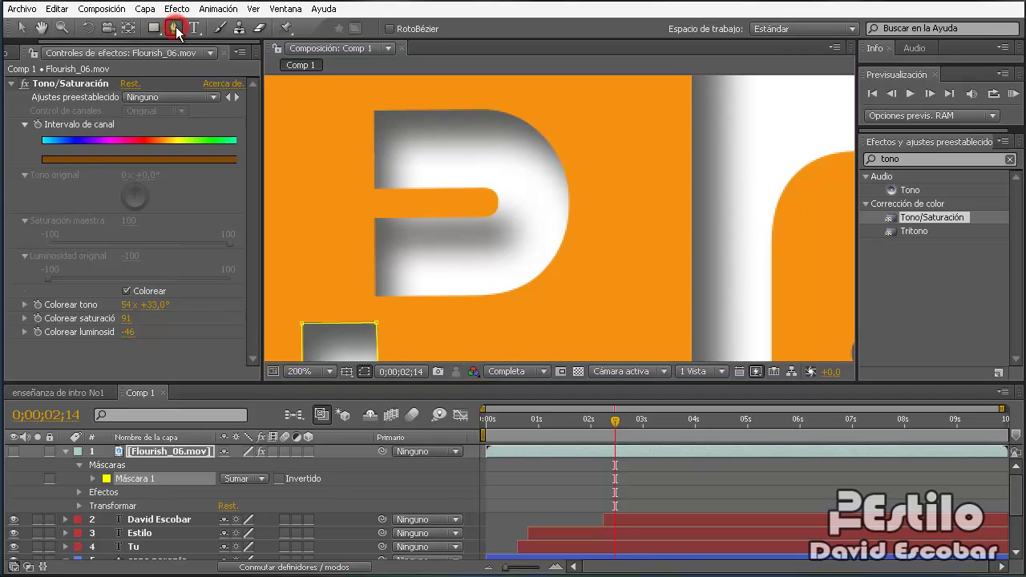
click(375, 296)
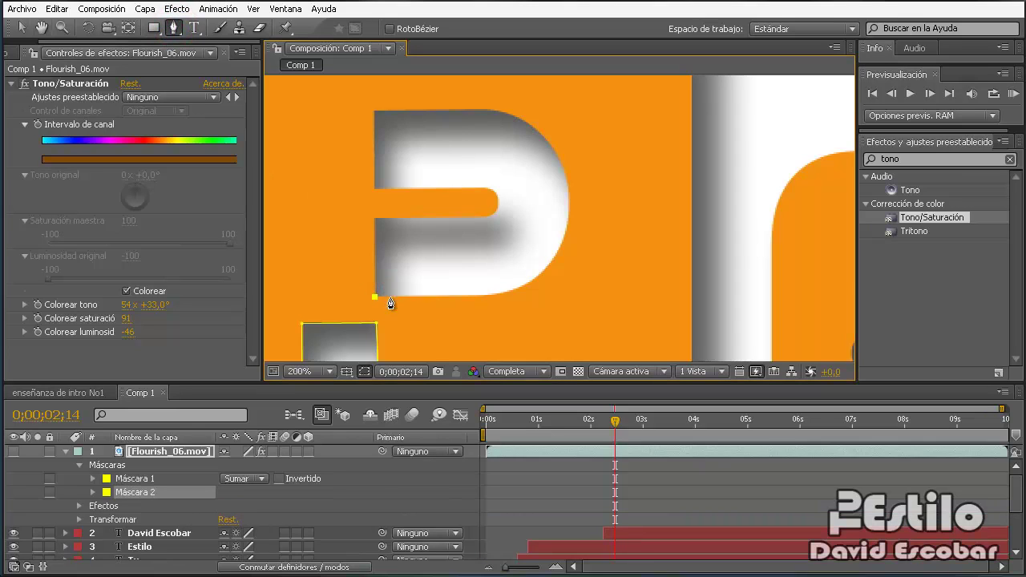
click(493, 294)
mouse_move(493, 116)
mouse_down()
mouse_move(329, 58)
mouse_move(350, 133)
mouse_up()
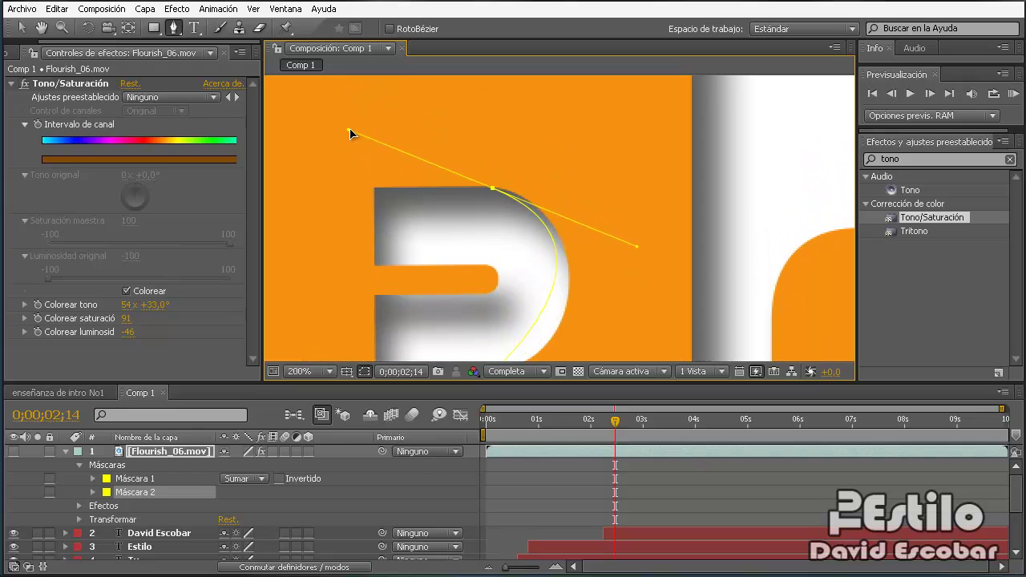
- Drag Máscara 2's top-point Bézier handles so the curve hugs the letter's rounded edge
scroll(478, 248, down, 2)
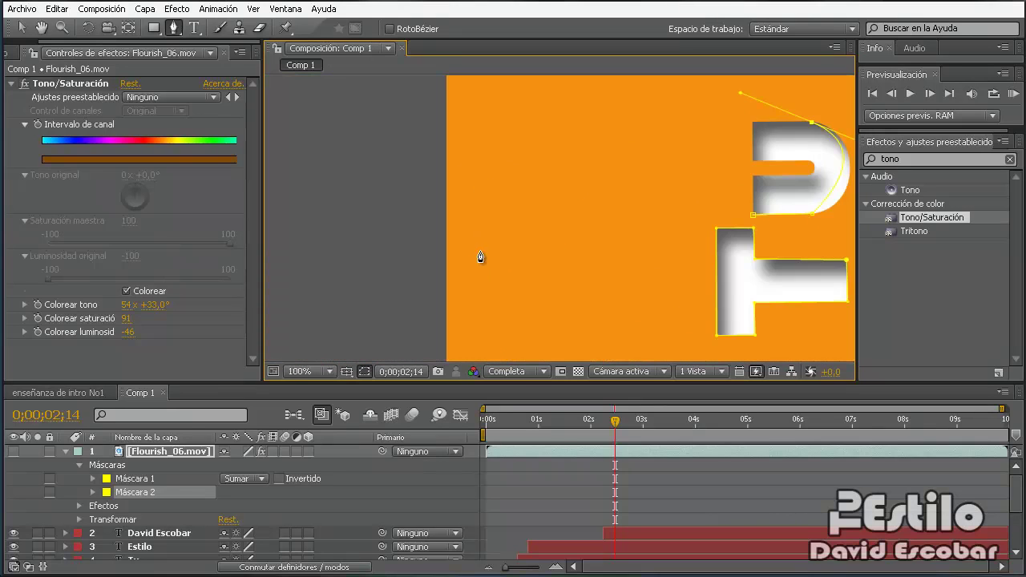
scroll(586, 293, up, 2)
click(41, 27)
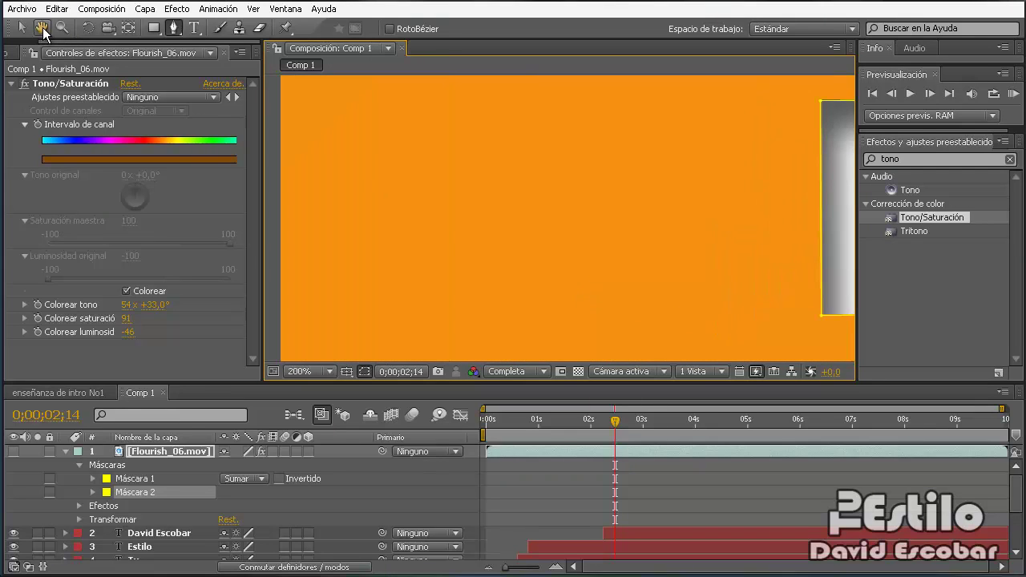
drag(714, 227, 296, 232)
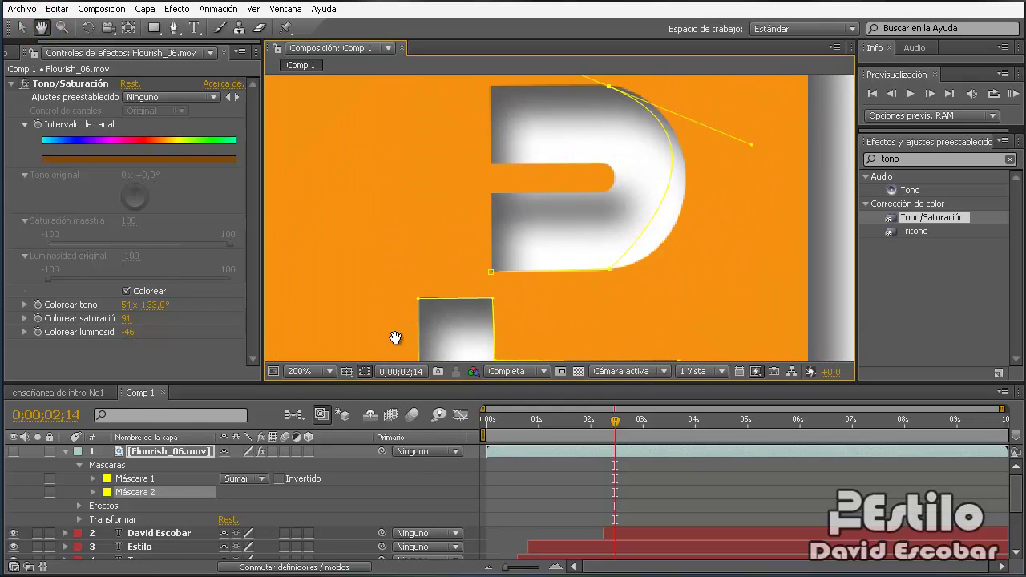
drag(403, 221, 355, 286)
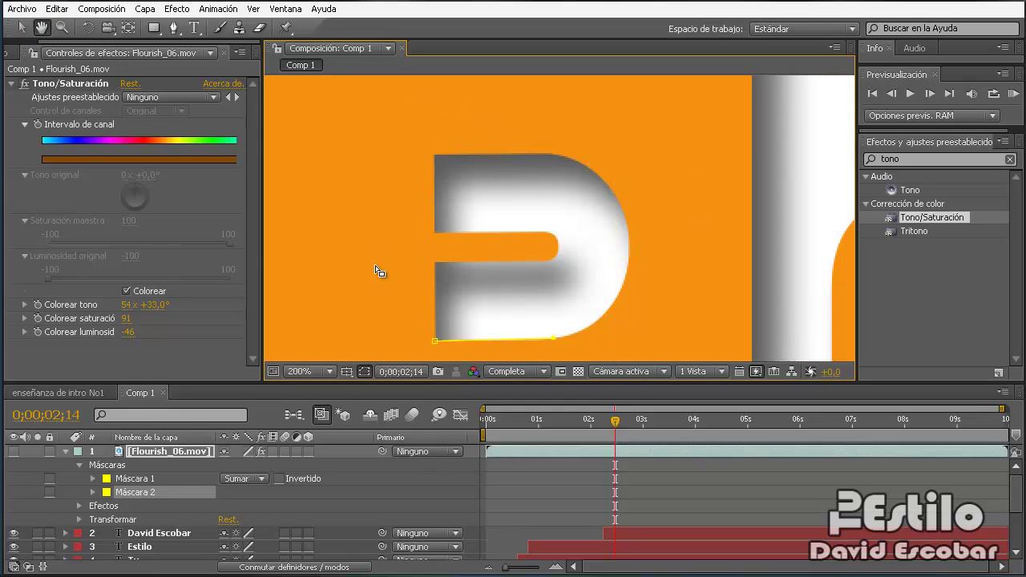
key(g)
drag(547, 339, 599, 344)
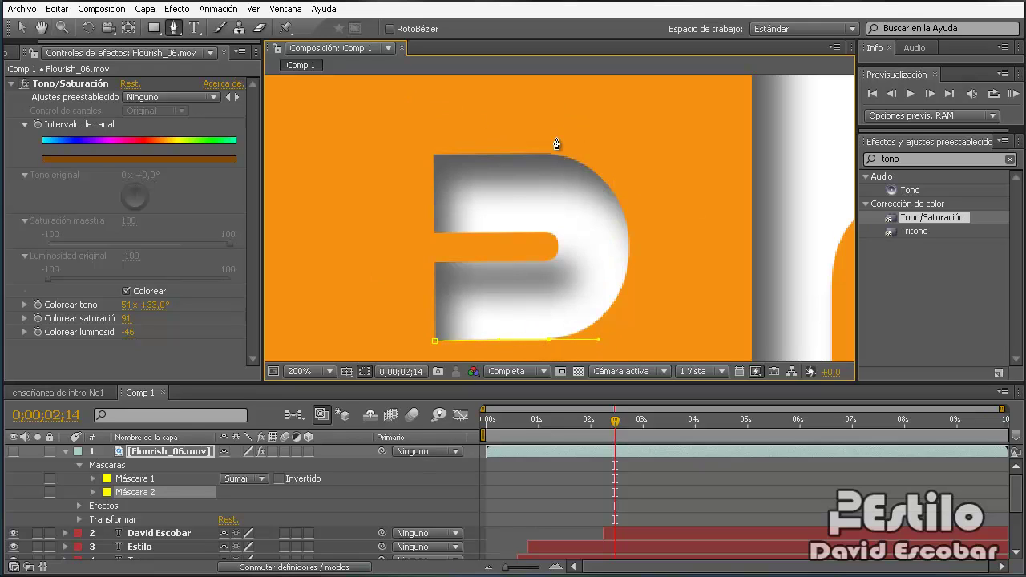
mouse_move(551, 153)
mouse_down()
mouse_move(438, 158)
mouse_move(413, 105)
mouse_up()
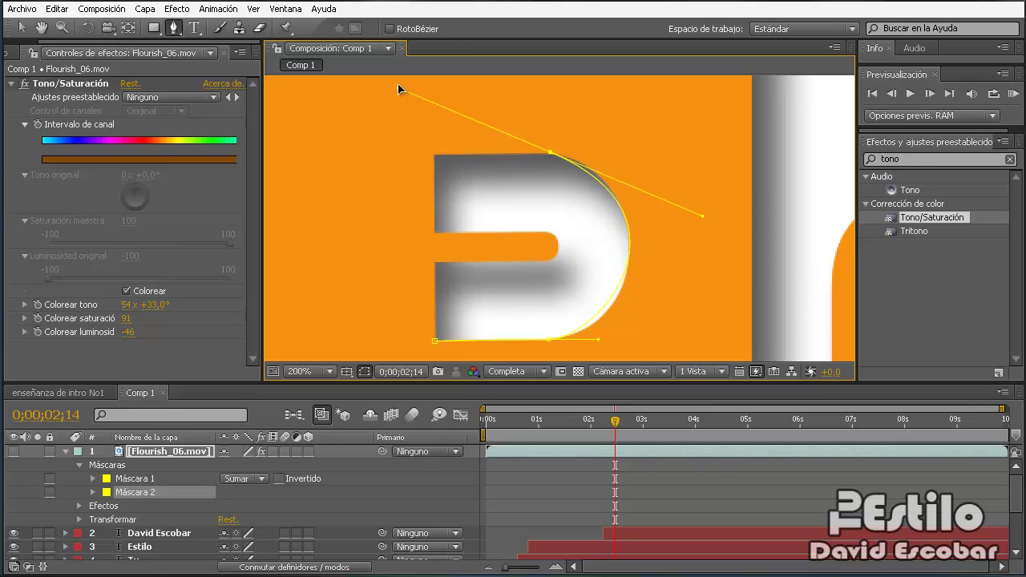
scroll(400, 112, up, 1)
mouse_move(414, 104)
mouse_down()
mouse_move(383, 127)
mouse_move(362, 108)
mouse_up()
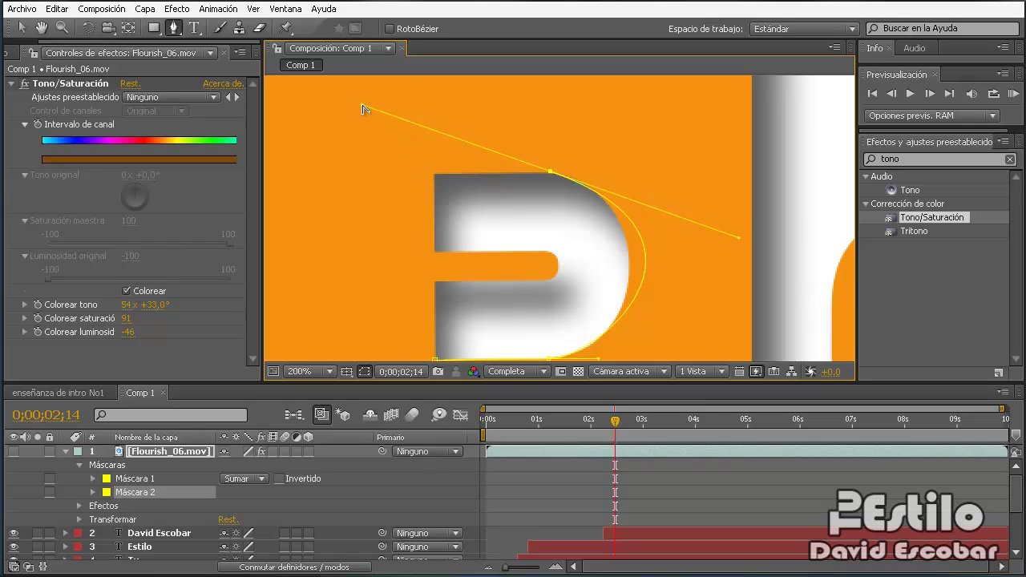
drag(363, 108, 550, 173)
mouse_move(529, 164)
mouse_down()
mouse_move(415, 113)
mouse_move(538, 182)
mouse_up()
mouse_move(741, 239)
mouse_down()
mouse_move(708, 221)
mouse_move(711, 256)
mouse_up()
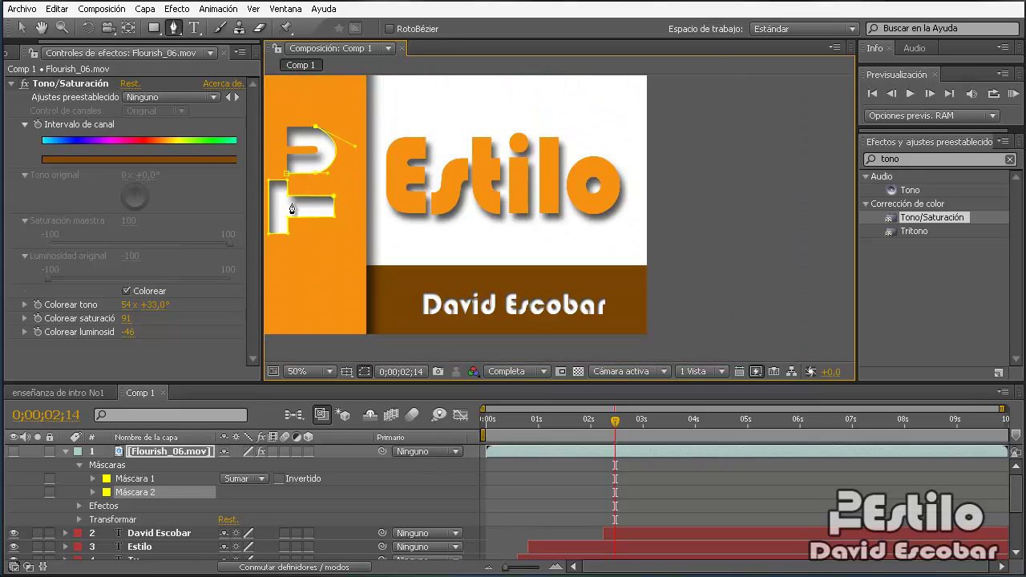
- Zoom in and fine-tune the tangent of Máscara 2's top curve point
scroll(648, 270, up, 2)
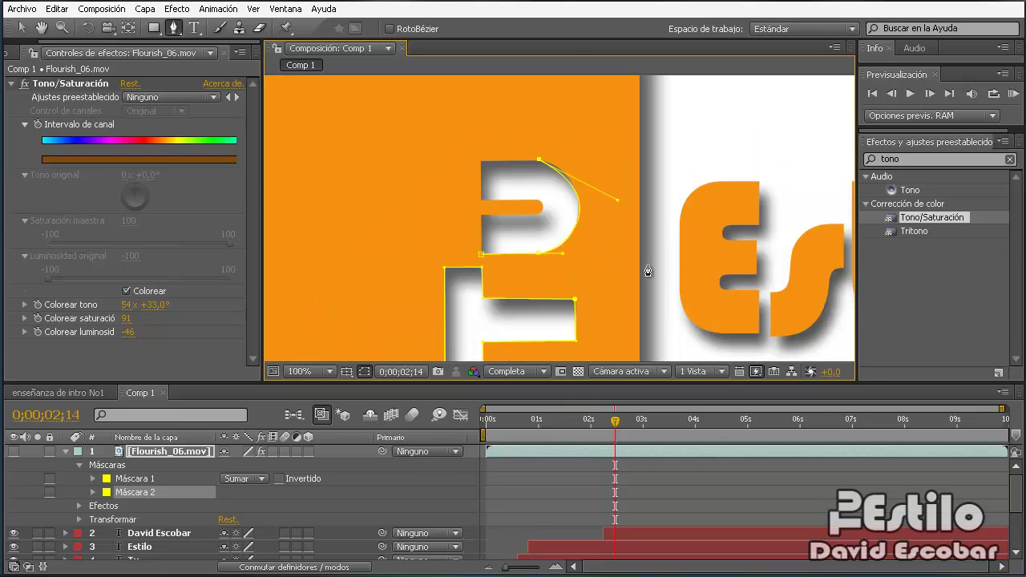
scroll(574, 228, up, 2)
scroll(512, 224, up, 2)
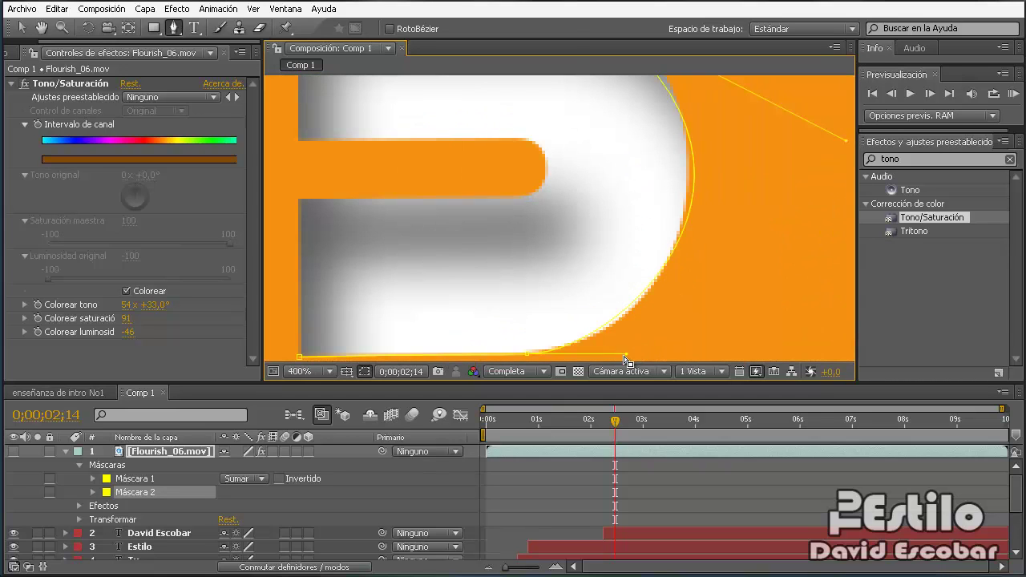
mouse_move(625, 358)
mouse_down()
mouse_move(635, 330)
mouse_move(640, 340)
mouse_up()
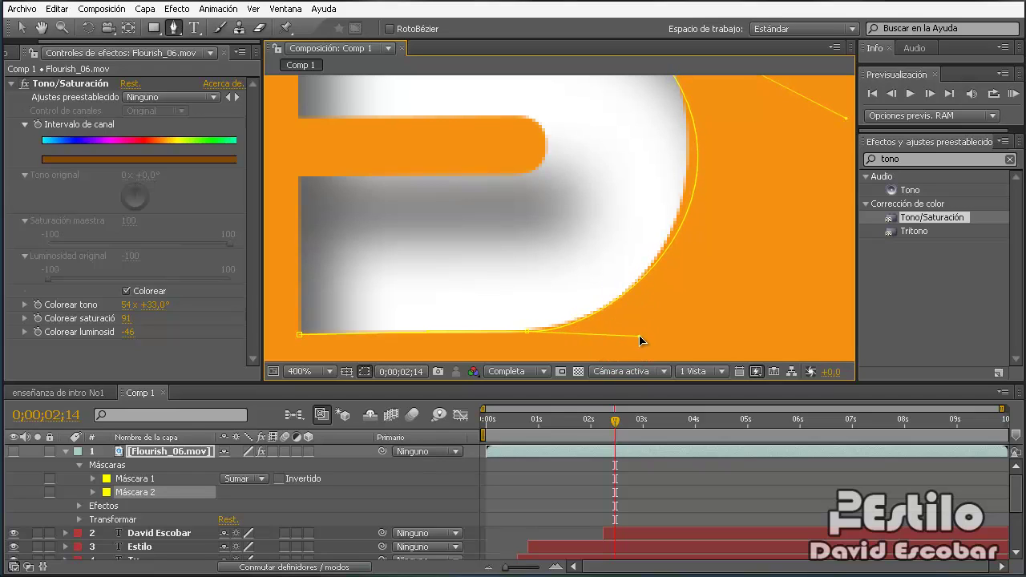
drag(700, 287, 606, 187)
scroll(545, 192, down, 2)
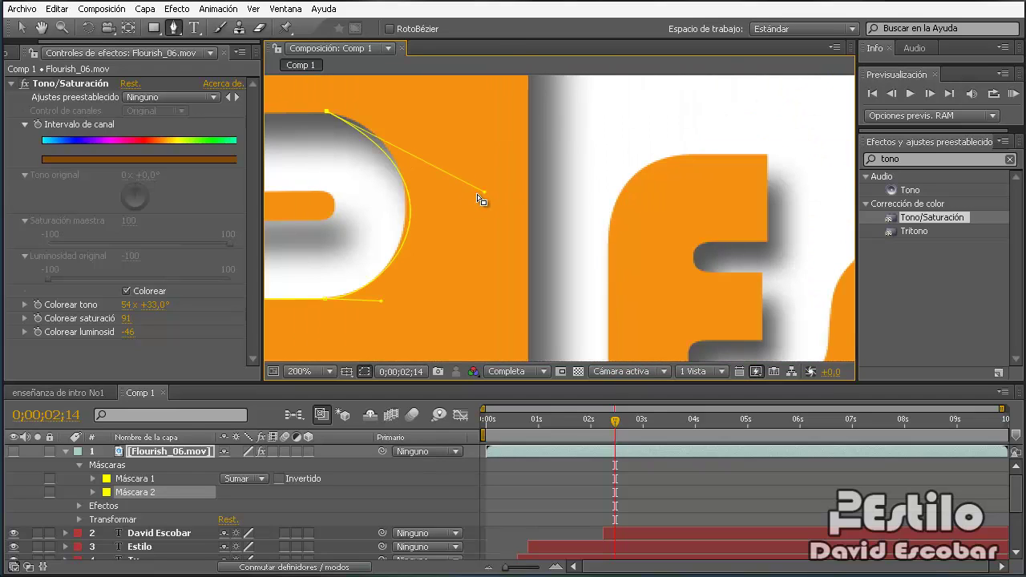
mouse_move(478, 195)
mouse_down()
mouse_move(481, 156)
mouse_move(486, 176)
mouse_up()
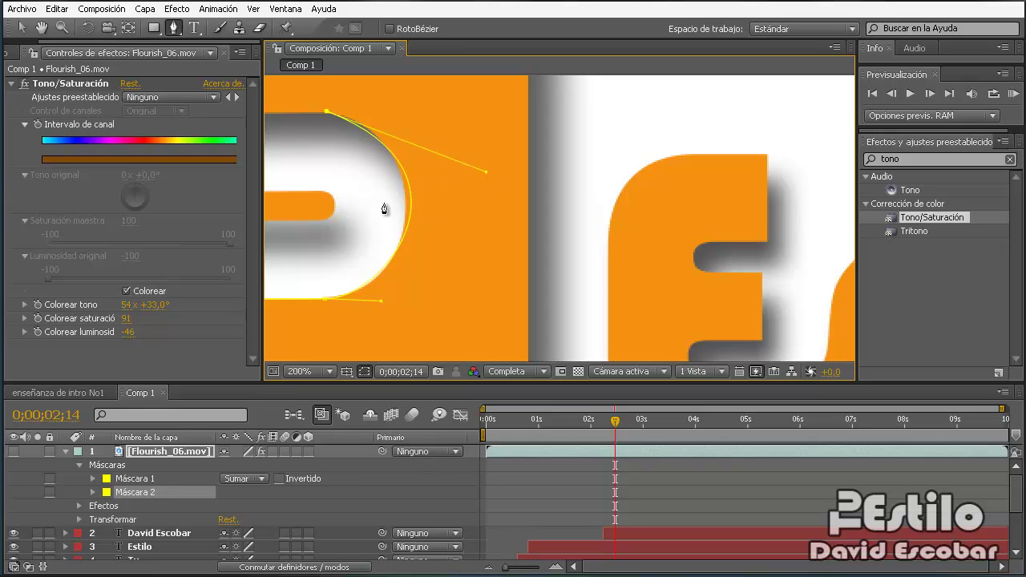
drag(327, 113, 334, 170)
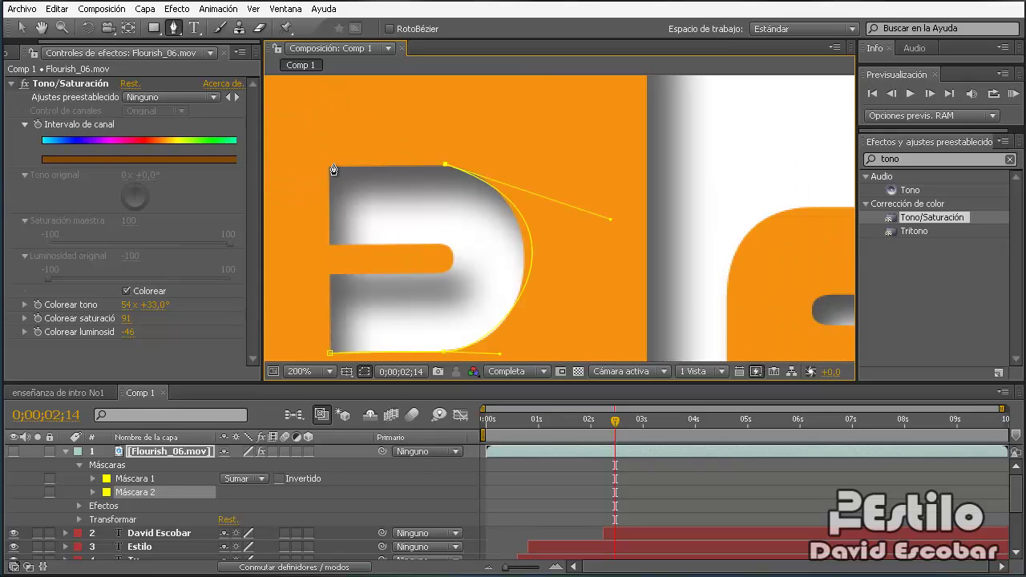
- Add the left-edge and notch points, close Máscara 2, and round the notch corner
click(328, 167)
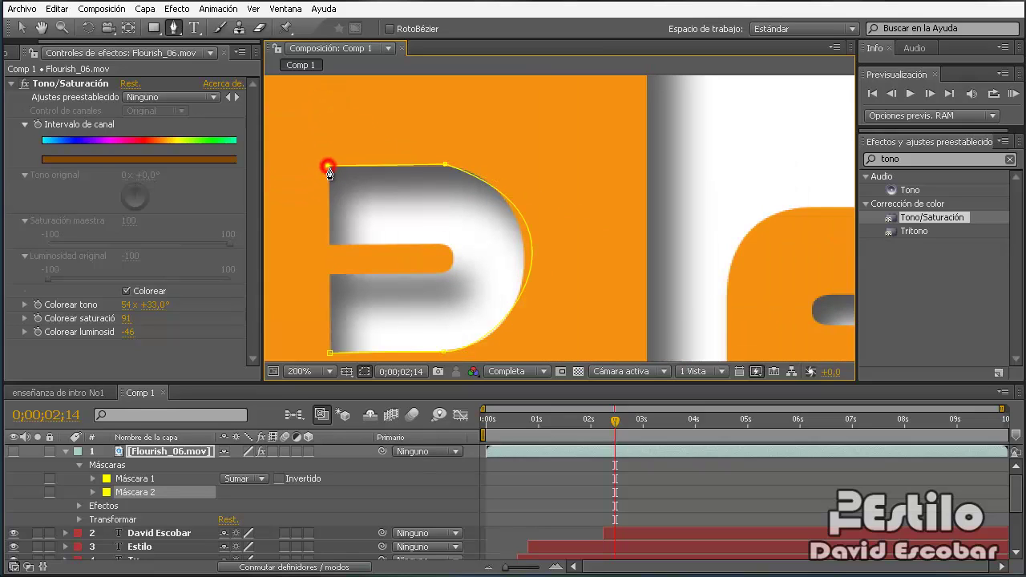
click(329, 243)
click(442, 245)
drag(440, 272, 407, 291)
click(329, 274)
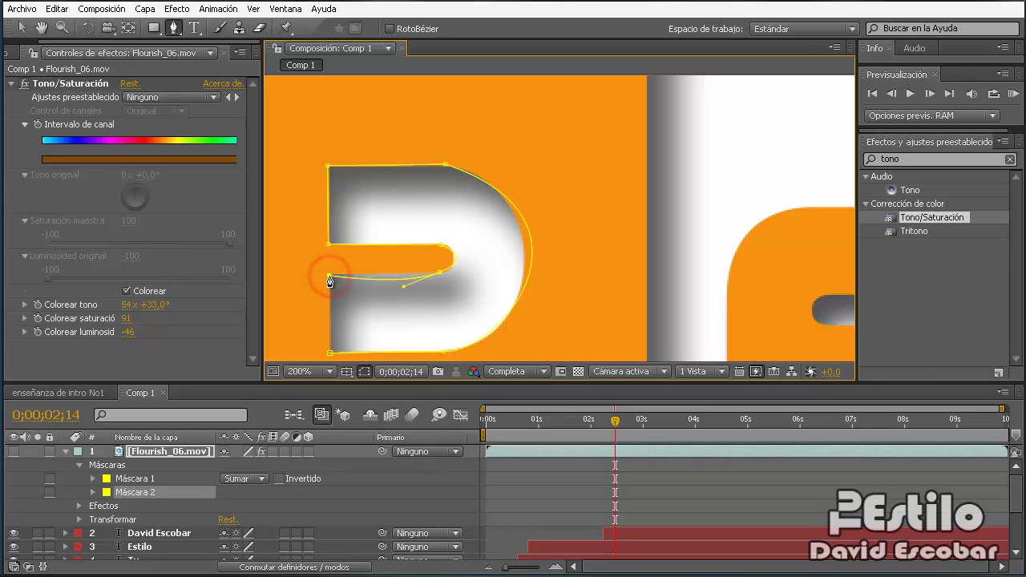
click(330, 354)
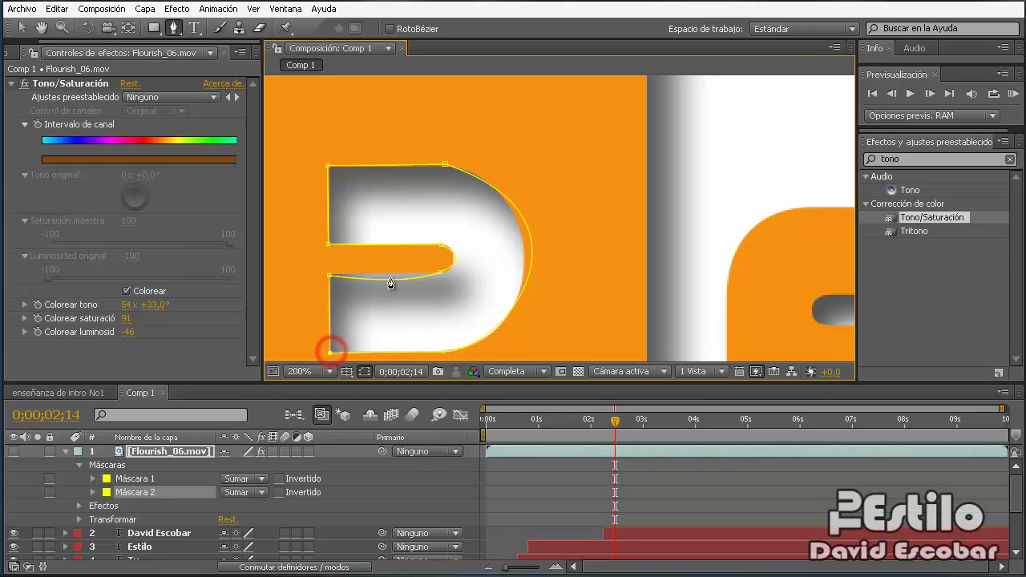
alt+click(439, 274)
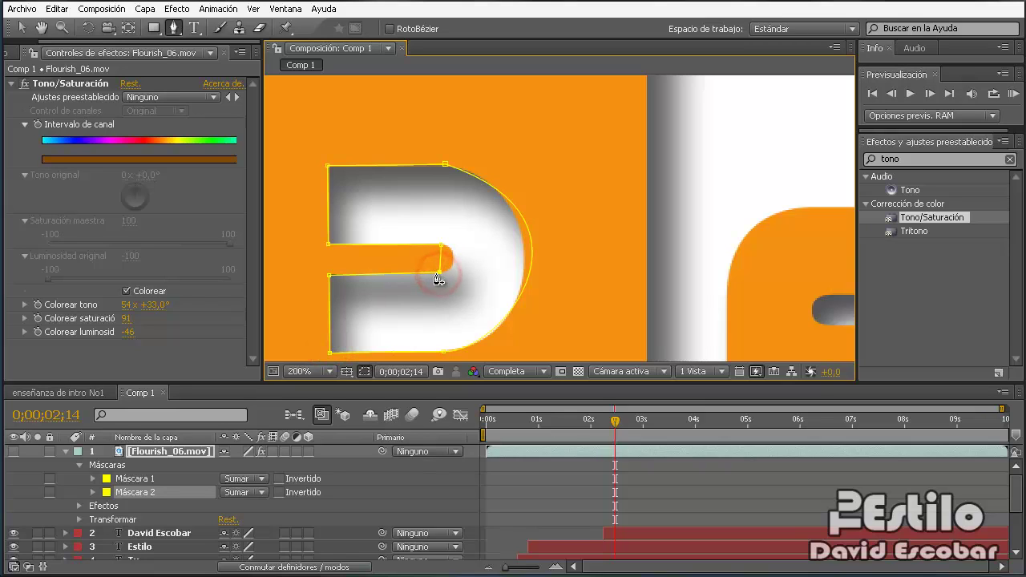
mouse_move(440, 274)
mouse_down()
mouse_move(404, 283)
mouse_move(440, 277)
mouse_up()
- Make Flourish_06.mov visible again and move the time to 0;00;03;00
scroll(473, 270, down, 7)
scroll(474, 270, up, 2)
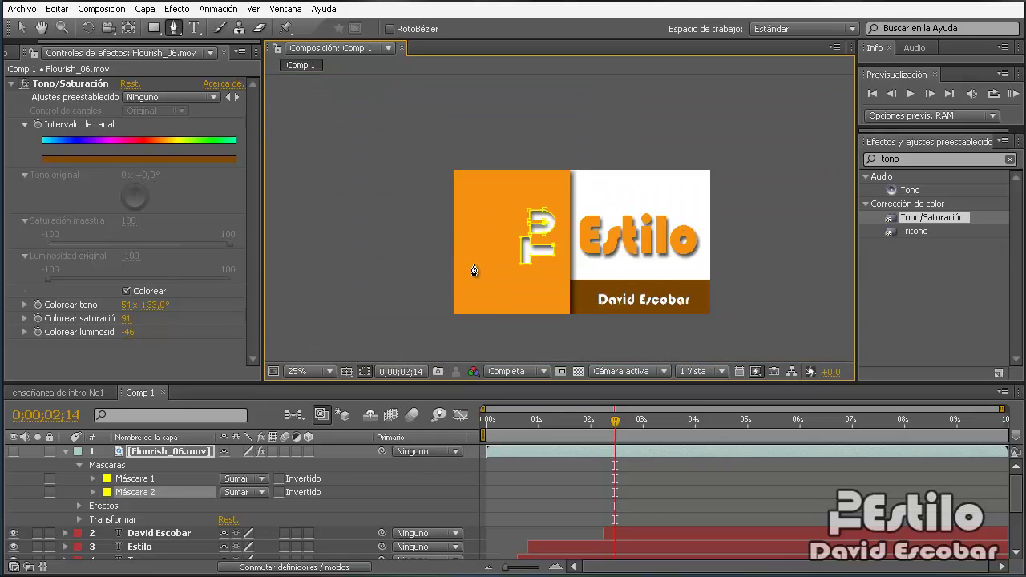
scroll(474, 270, up, 3)
scroll(474, 270, down, 2)
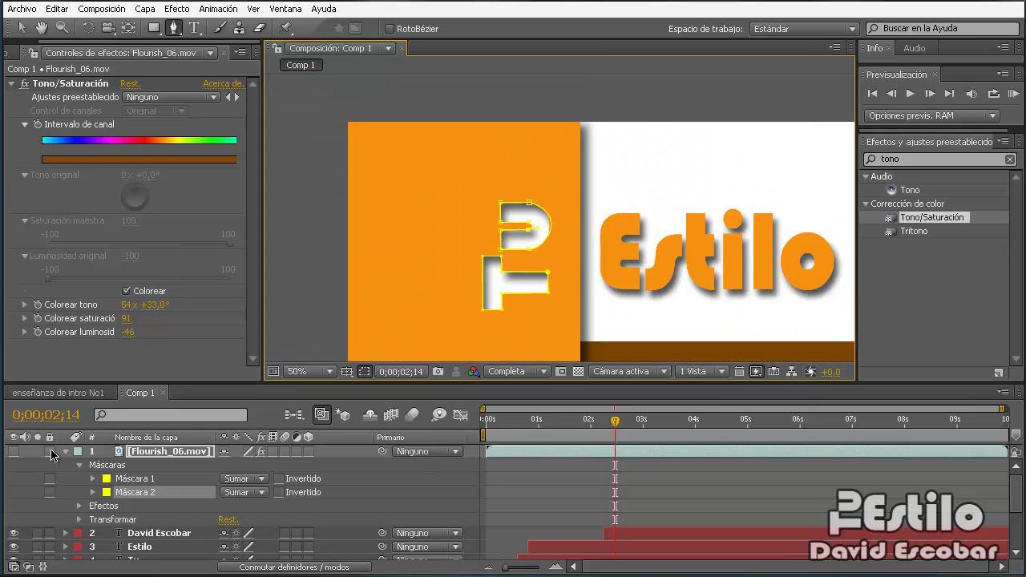
click(50, 452)
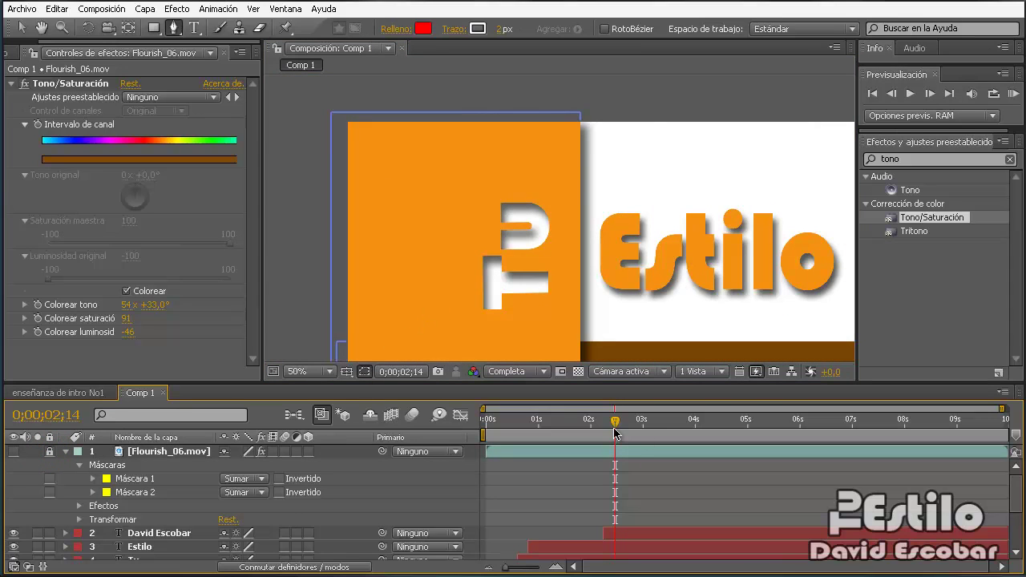
drag(615, 421, 641, 420)
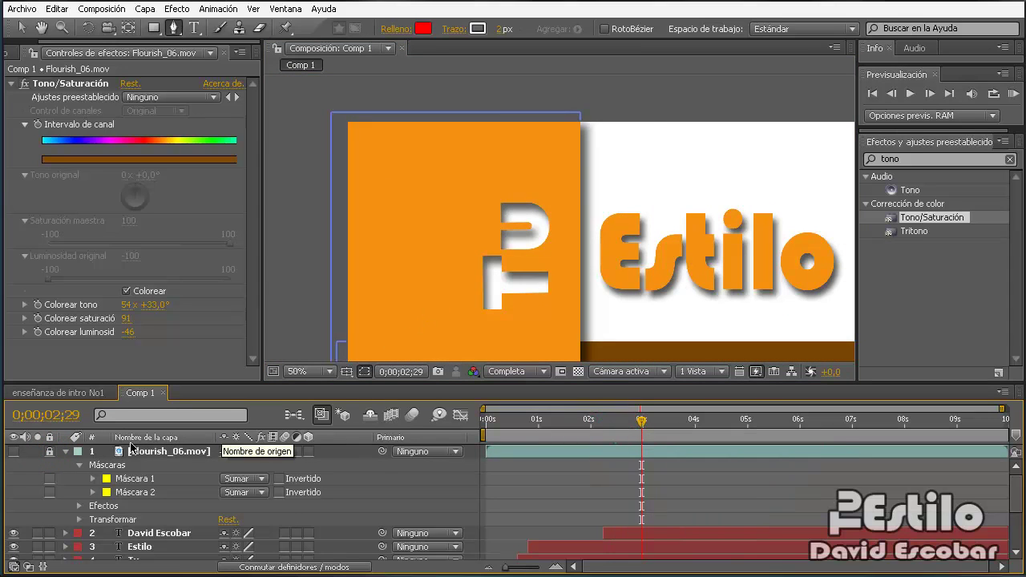
click(49, 451)
click(13, 454)
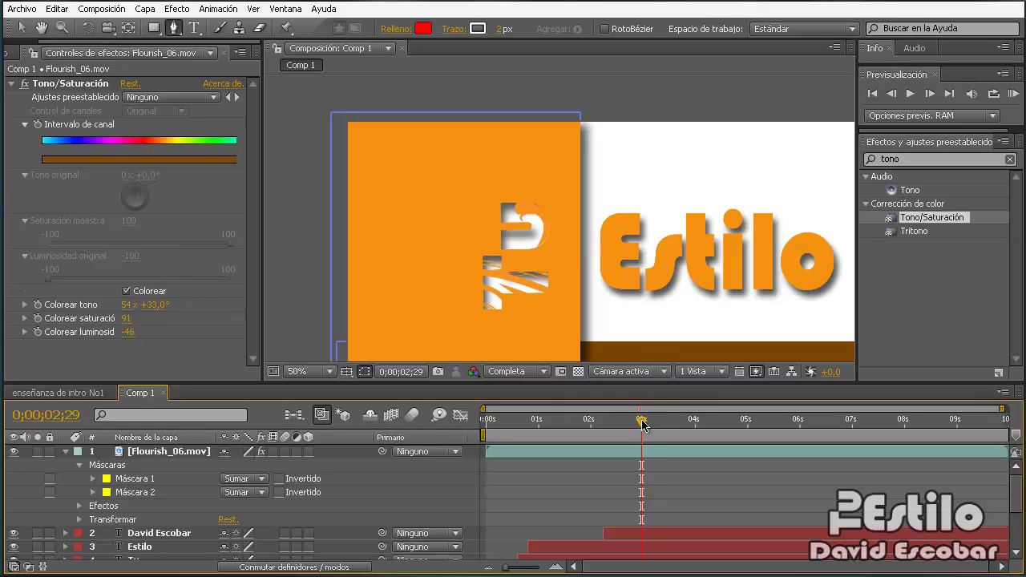
drag(643, 424, 646, 424)
scroll(551, 216, up, 4)
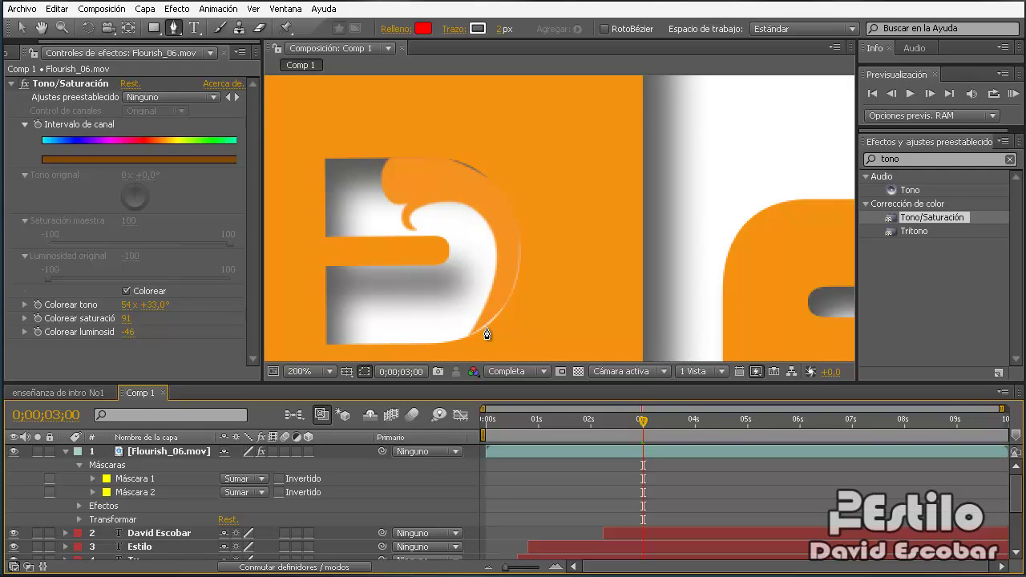
scroll(540, 308, down, 4)
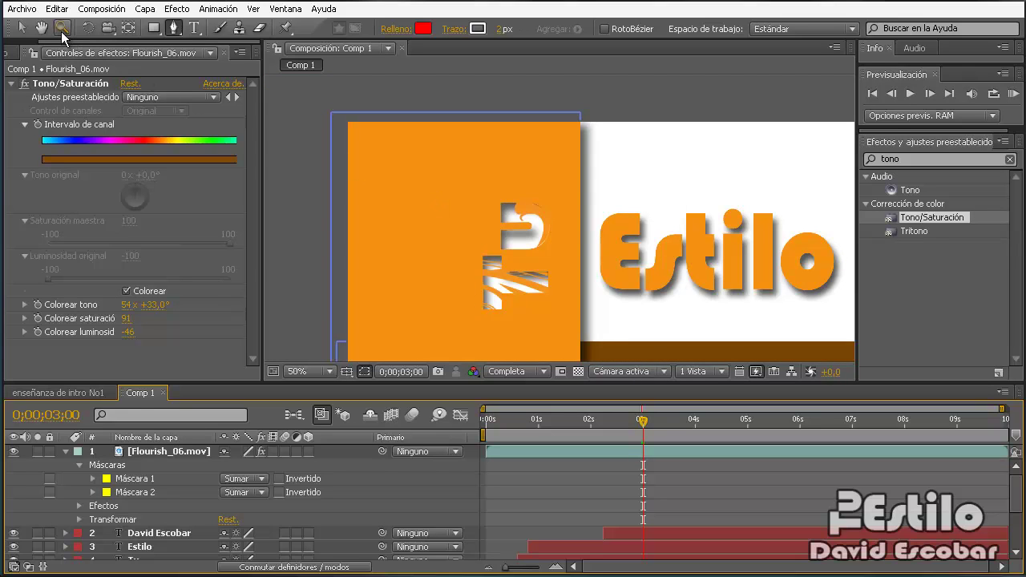
- Zoom into the white logo area and reselect Flourish_06.mov with the Pen tool
click(41, 28)
mouse_move(667, 264)
mouse_down()
mouse_move(469, 229)
mouse_move(467, 247)
mouse_up()
scroll(467, 244, up, 2)
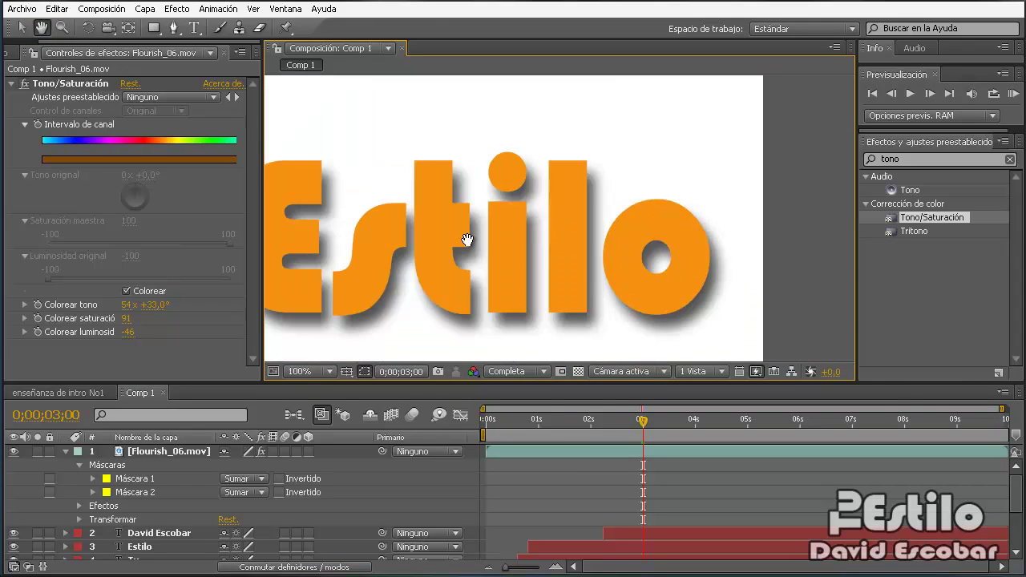
scroll(468, 240, down, 2)
click(62, 28)
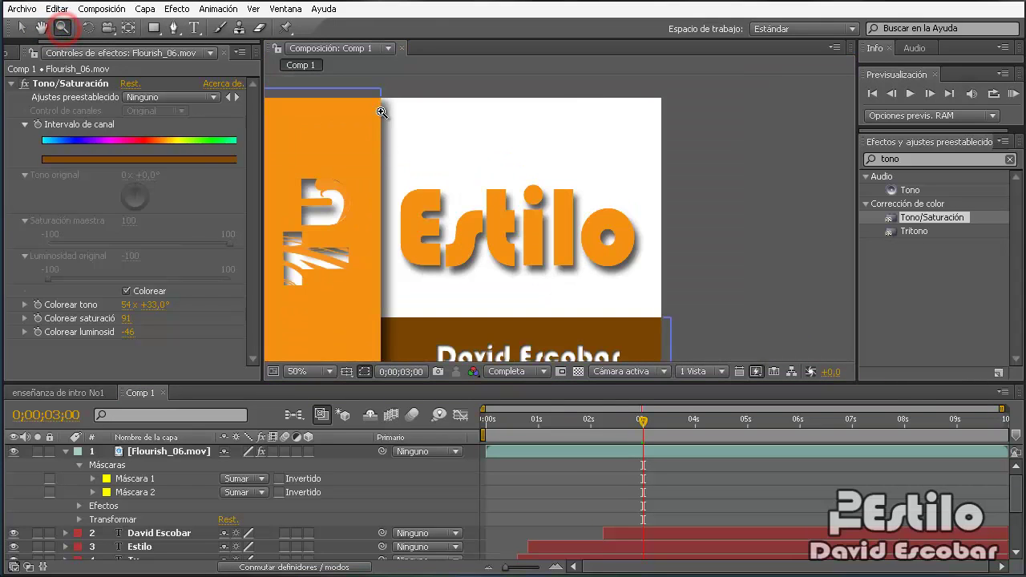
drag(379, 101, 663, 319)
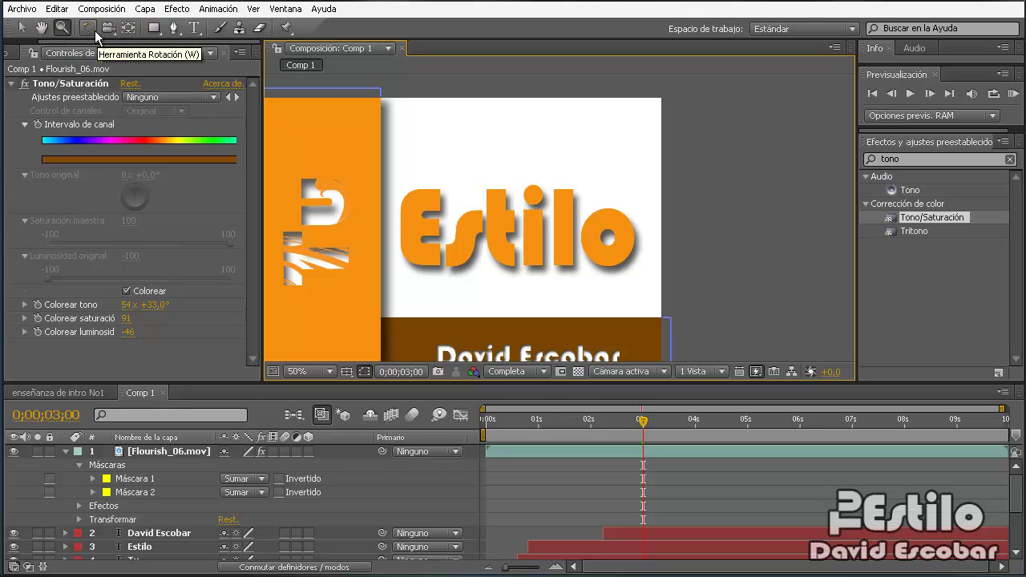
click(174, 31)
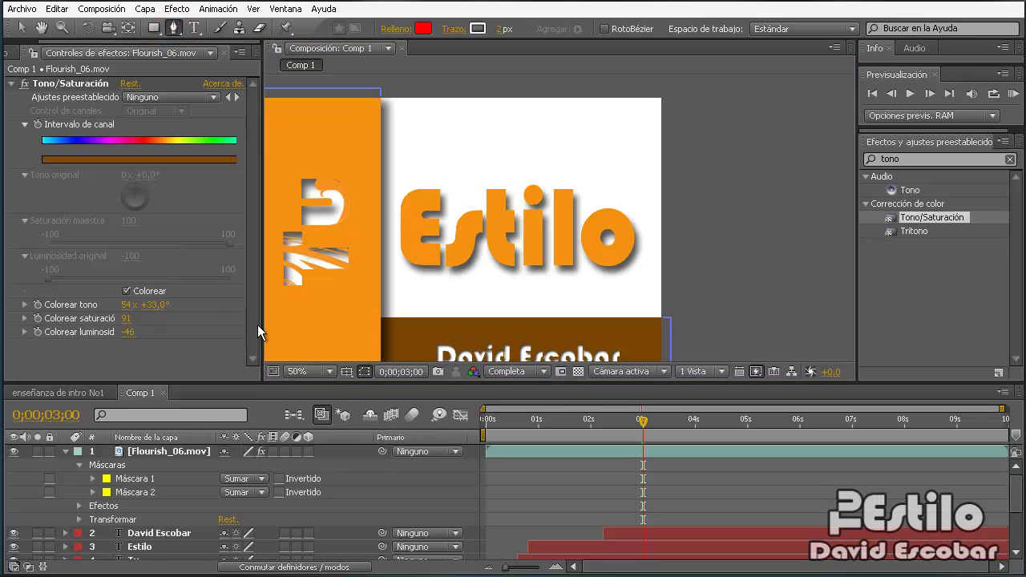
click(156, 455)
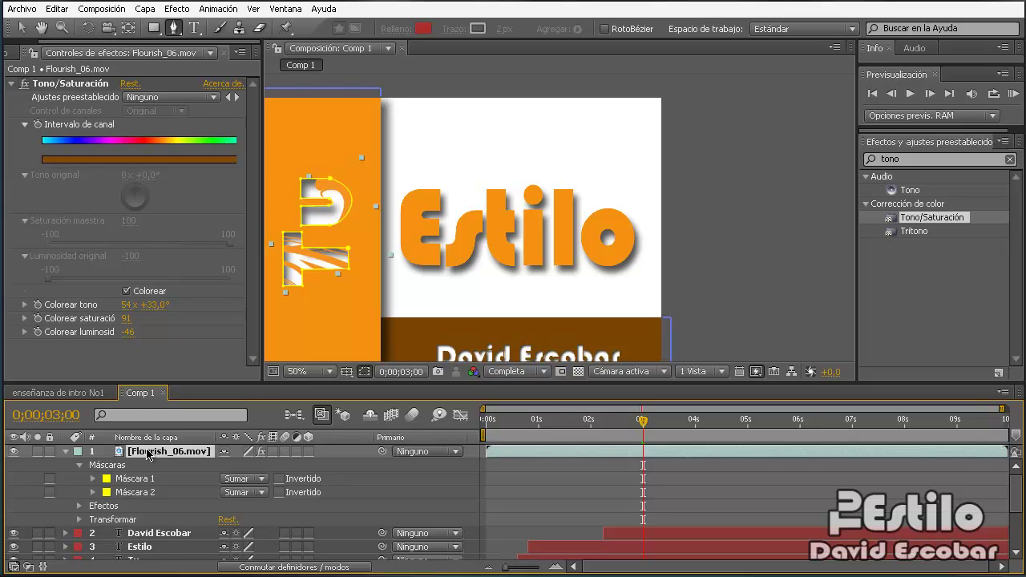
- Draw a four-corner rectangular Máscara 3 around the white Estilo panel
click(380, 99)
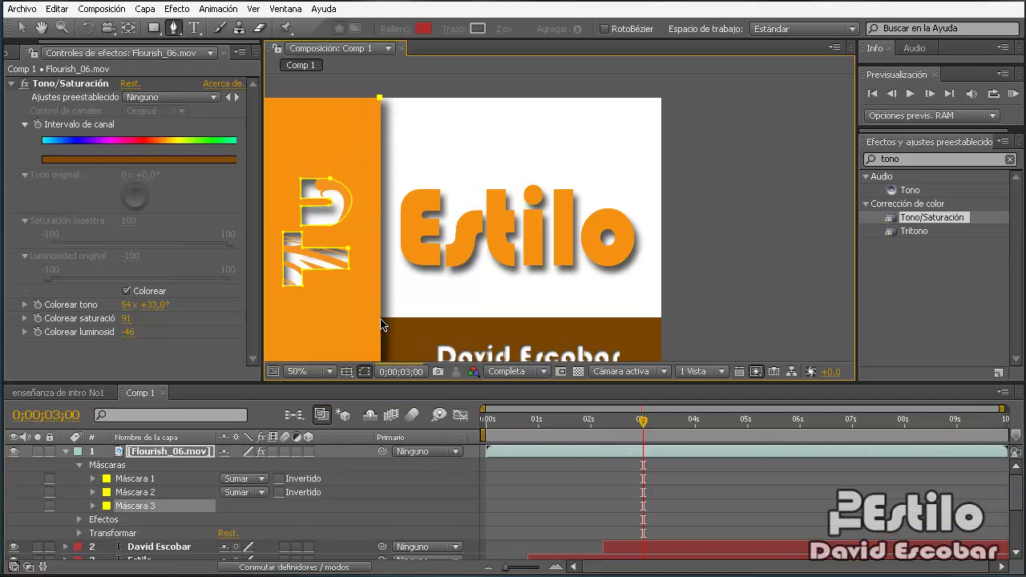
click(380, 321)
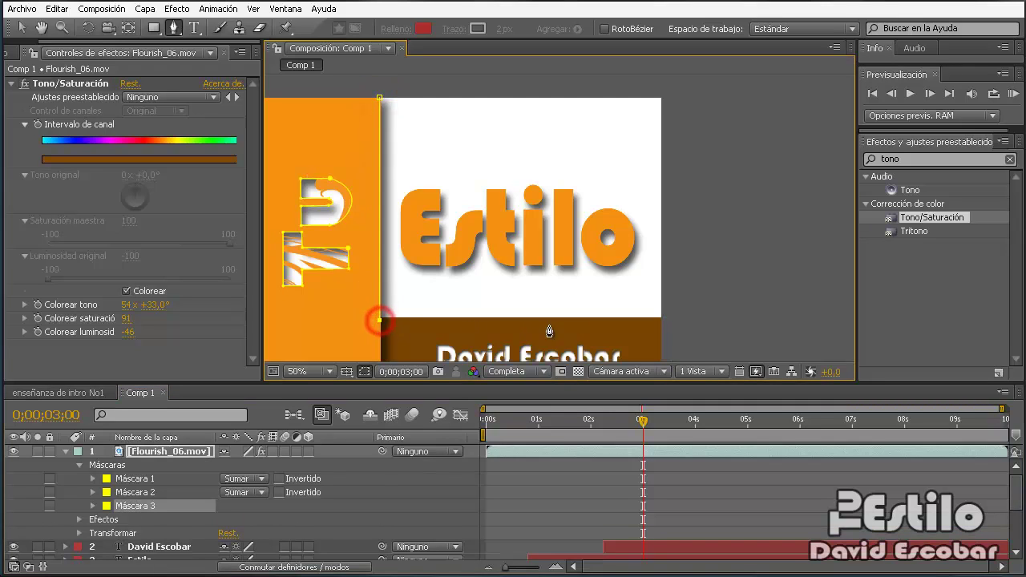
click(661, 320)
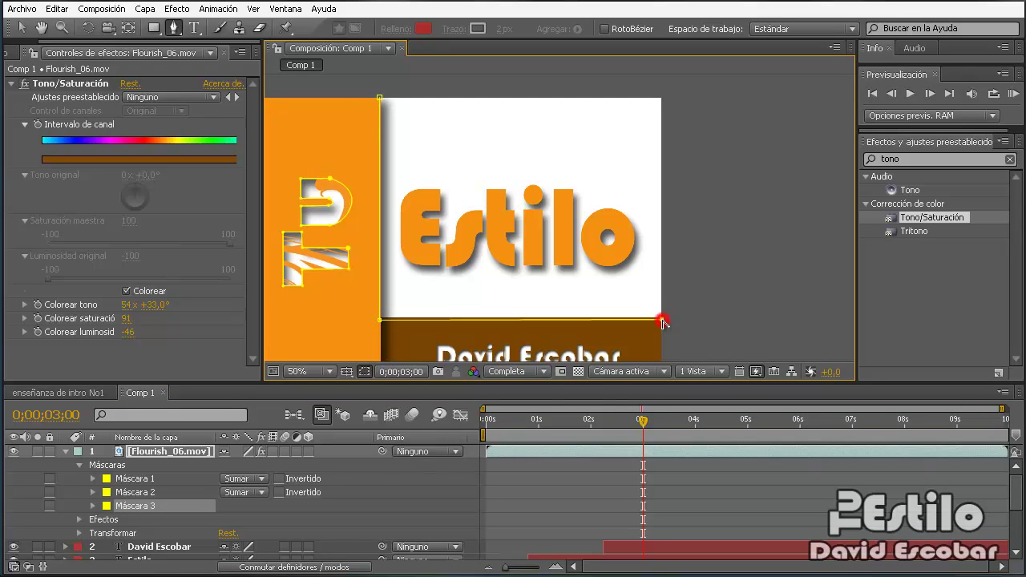
click(661, 97)
click(380, 98)
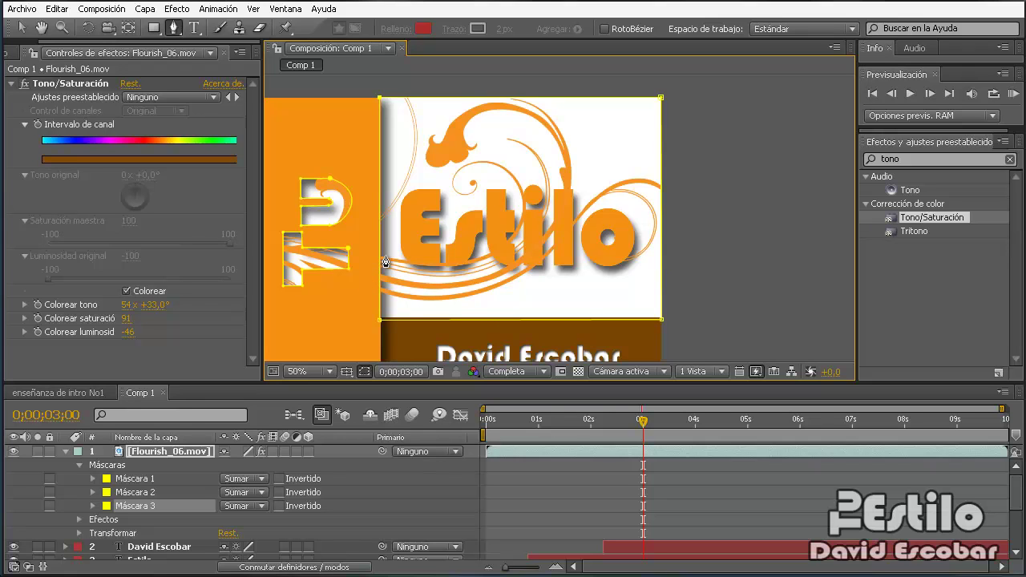
- Pan the zoomed composition view across the panel and return to the Pen tool
scroll(385, 262, up, 4)
scroll(385, 262, down, 5)
scroll(383, 266, up, 5)
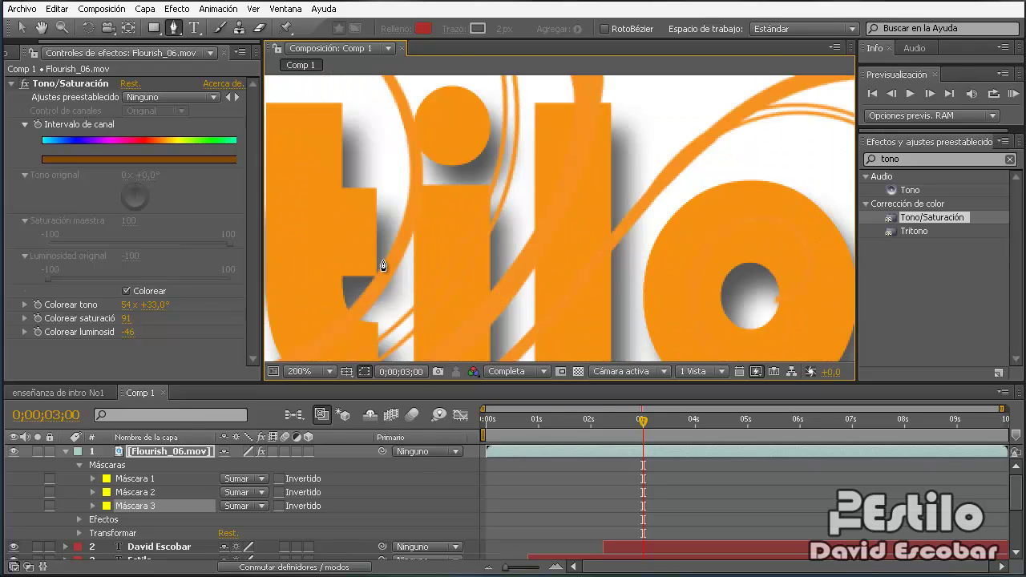
click(40, 28)
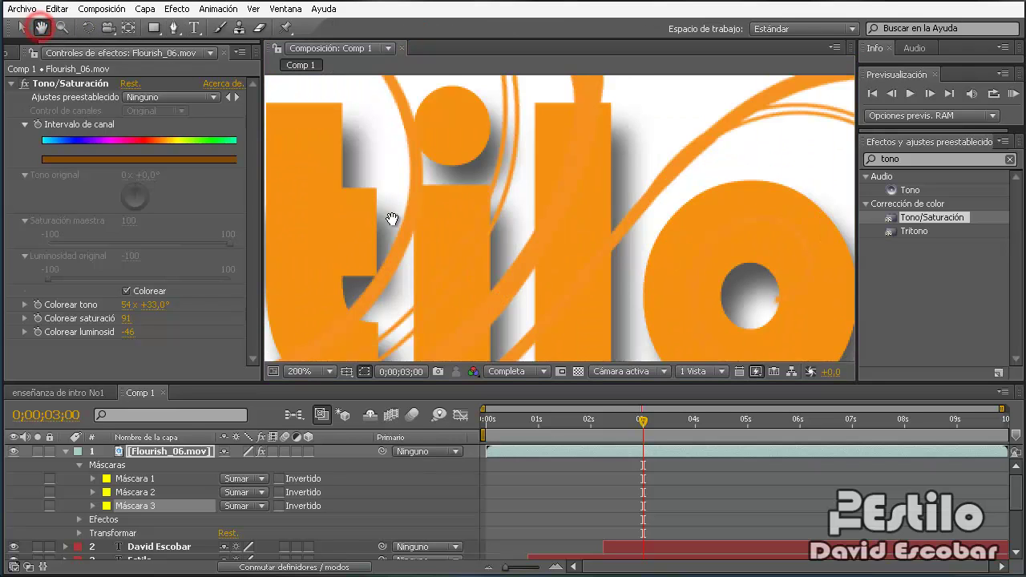
mouse_move(389, 217)
mouse_down()
mouse_move(419, 187)
mouse_move(825, 141)
mouse_move(778, 110)
mouse_up()
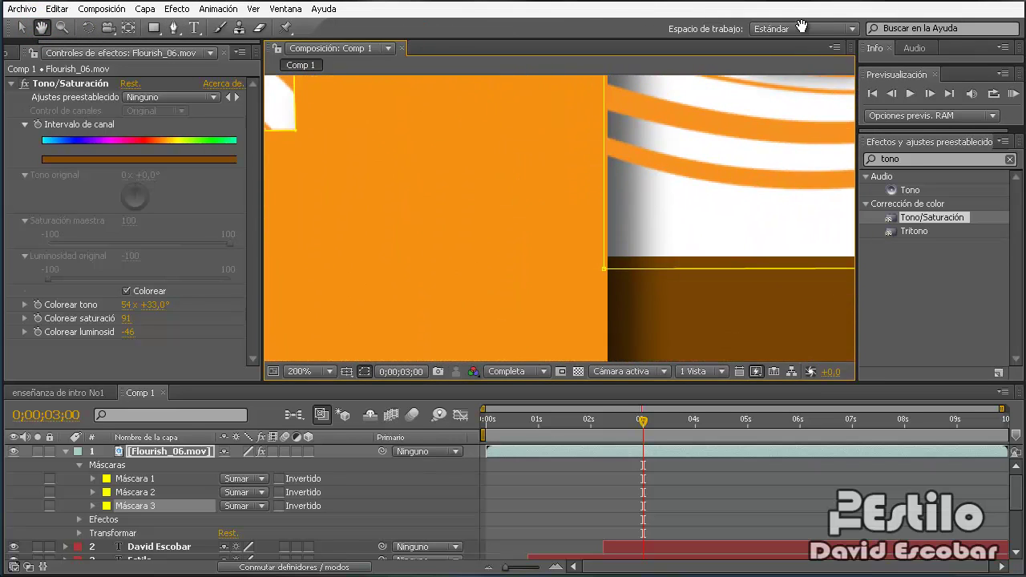
scroll(754, 141, down, 6)
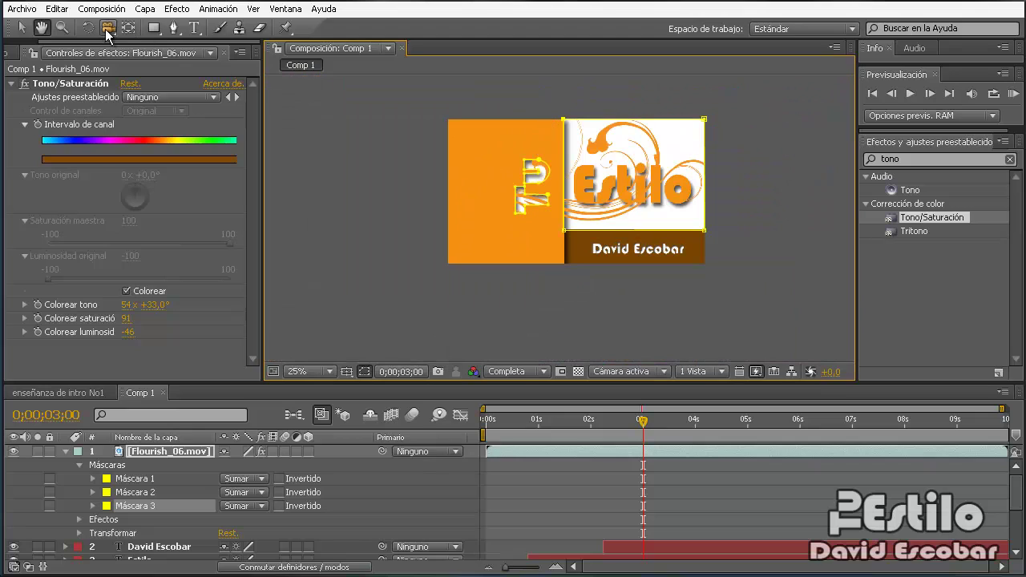
click(173, 27)
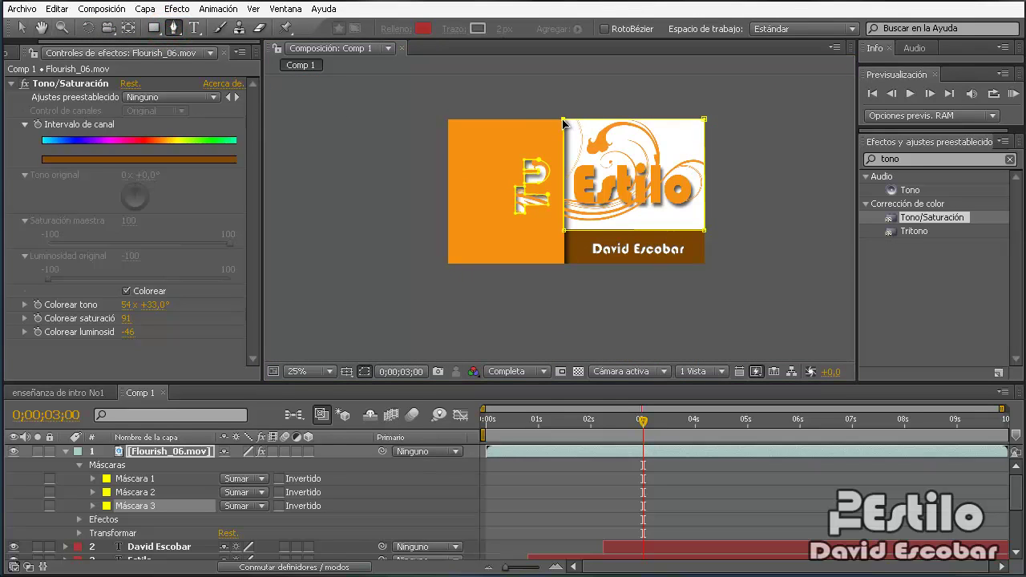
- Shift Máscara 3's top-left and bottom-left corners further left
drag(563, 120, 549, 121)
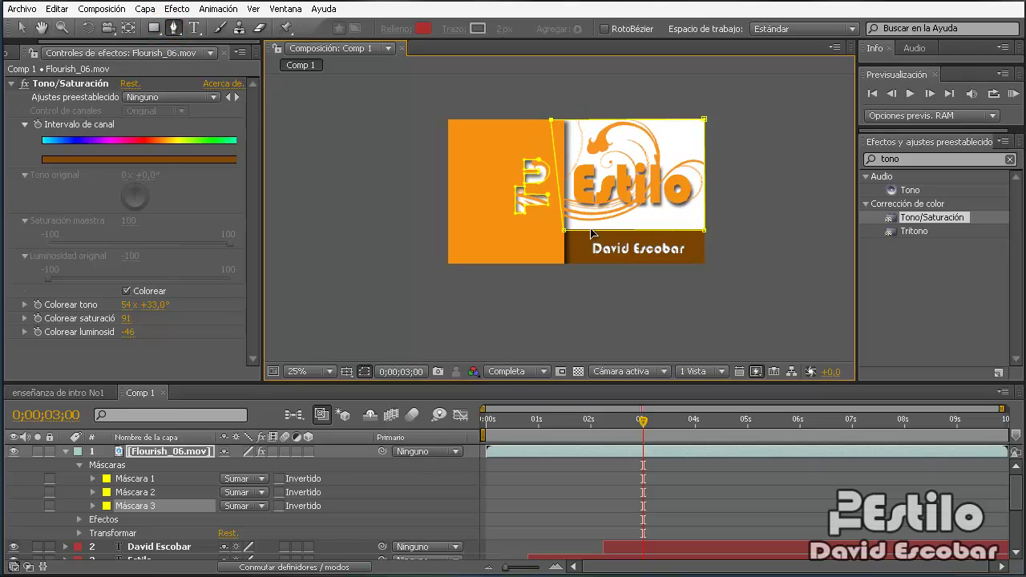
drag(565, 231, 550, 230)
scroll(578, 209, up, 1)
scroll(581, 207, up, 1)
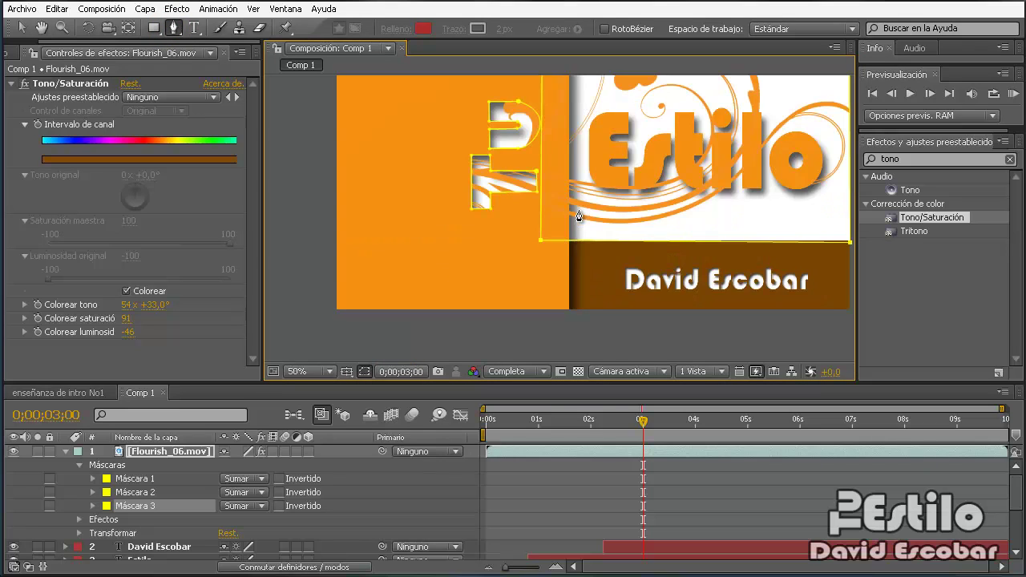
scroll(585, 204, up, 1)
scroll(601, 201, up, 1)
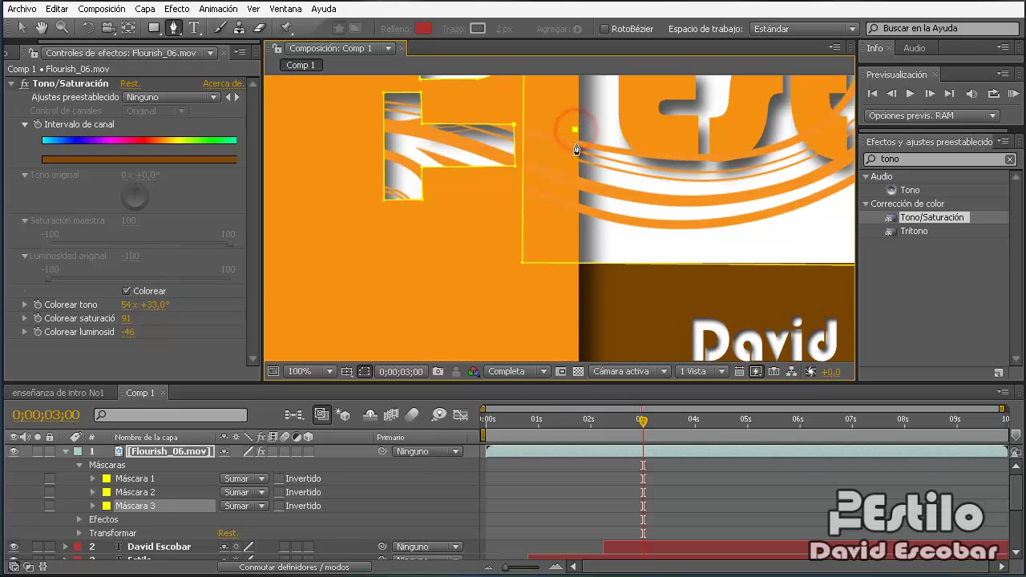
- Start an open Máscara 4 path along the swirl beneath the Estilo lettering
click(572, 214)
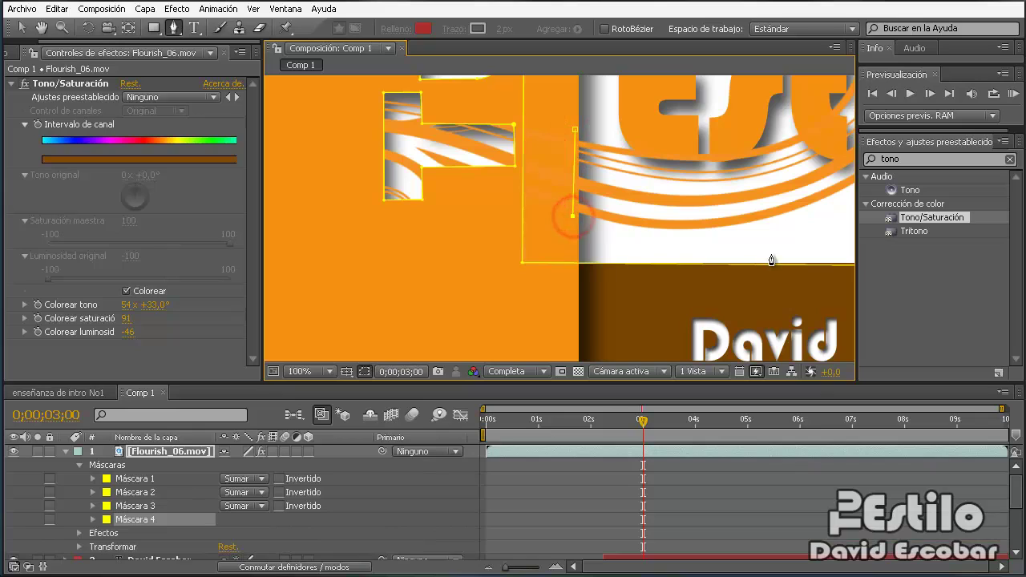
click(764, 239)
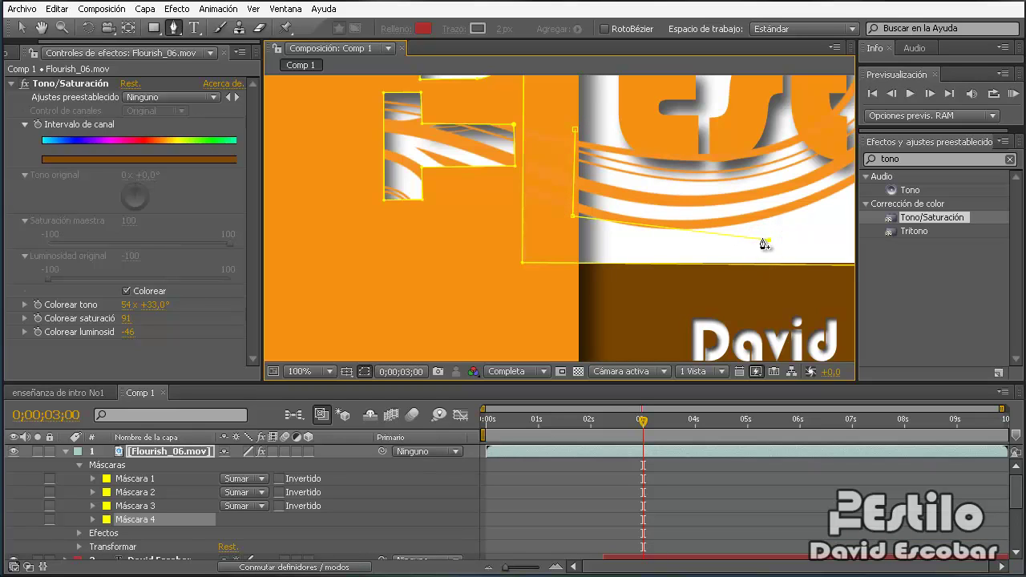
click(638, 238)
click(737, 236)
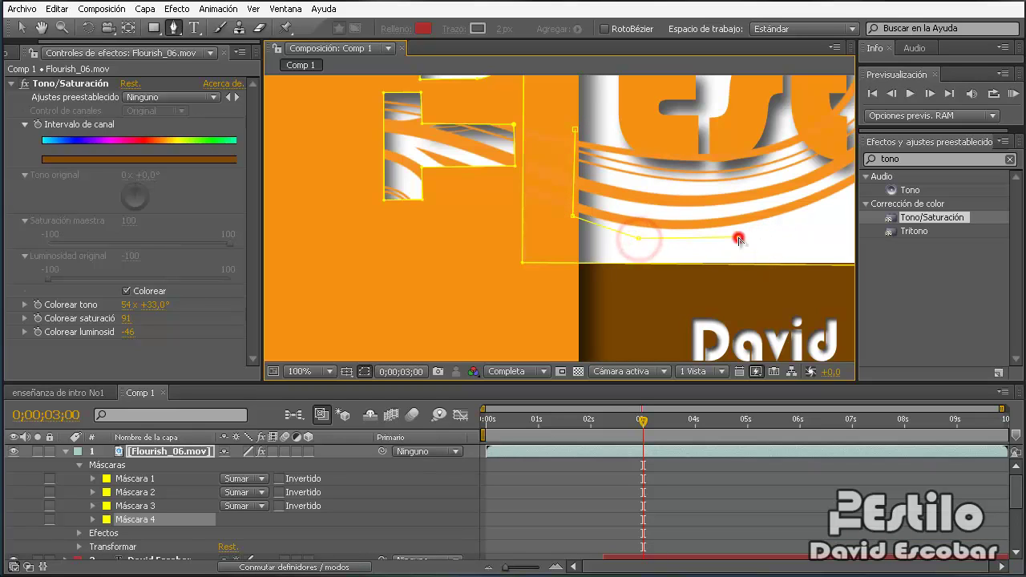
drag(764, 239, 788, 227)
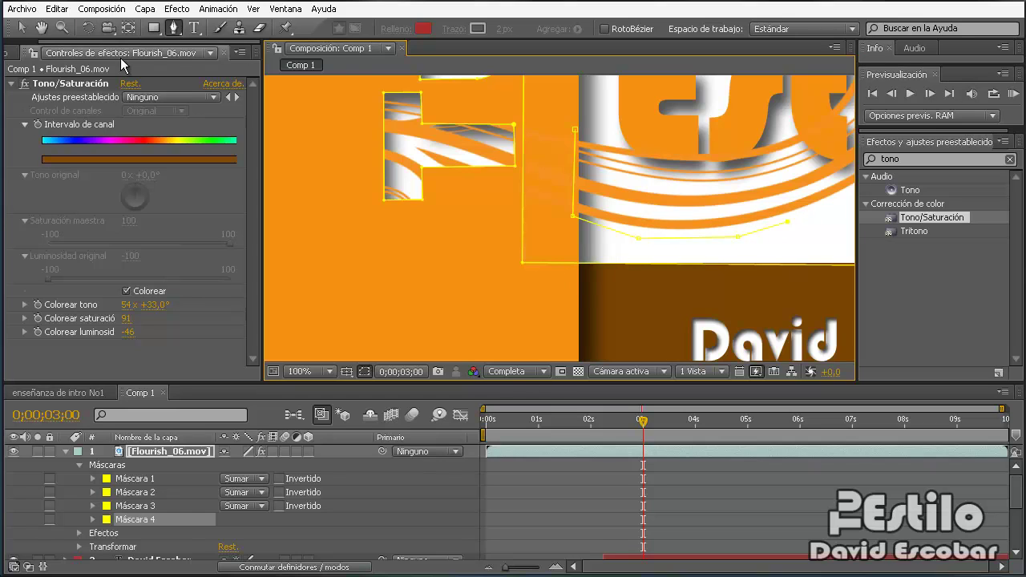
key(shift+slash)
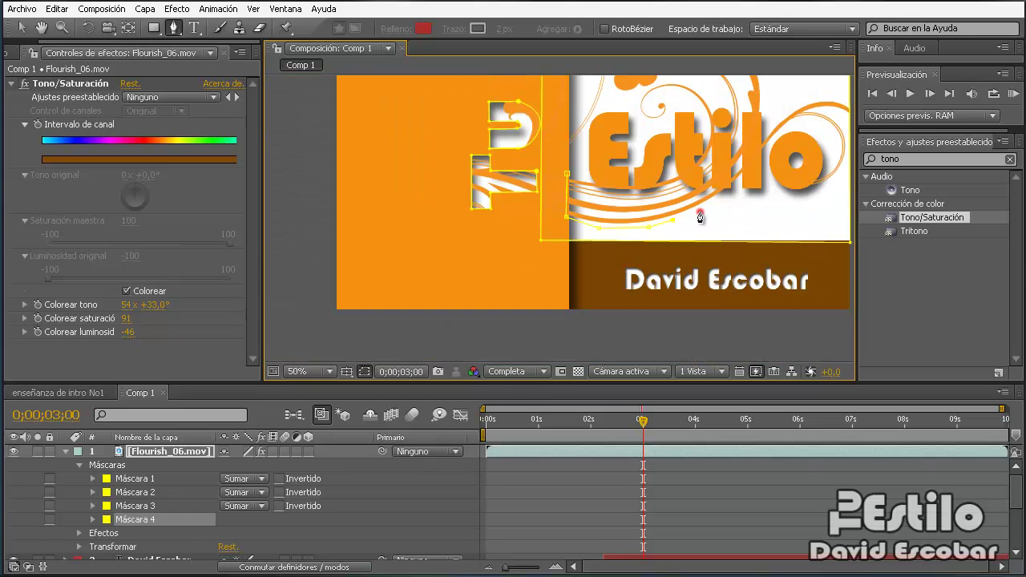
right_click(716, 205)
right_click(687, 223)
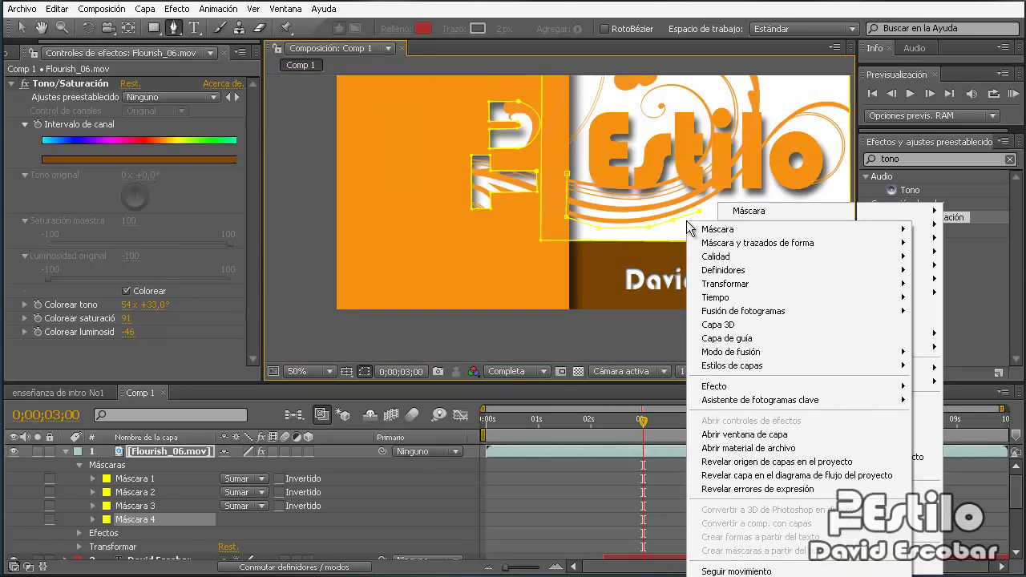
click(735, 201)
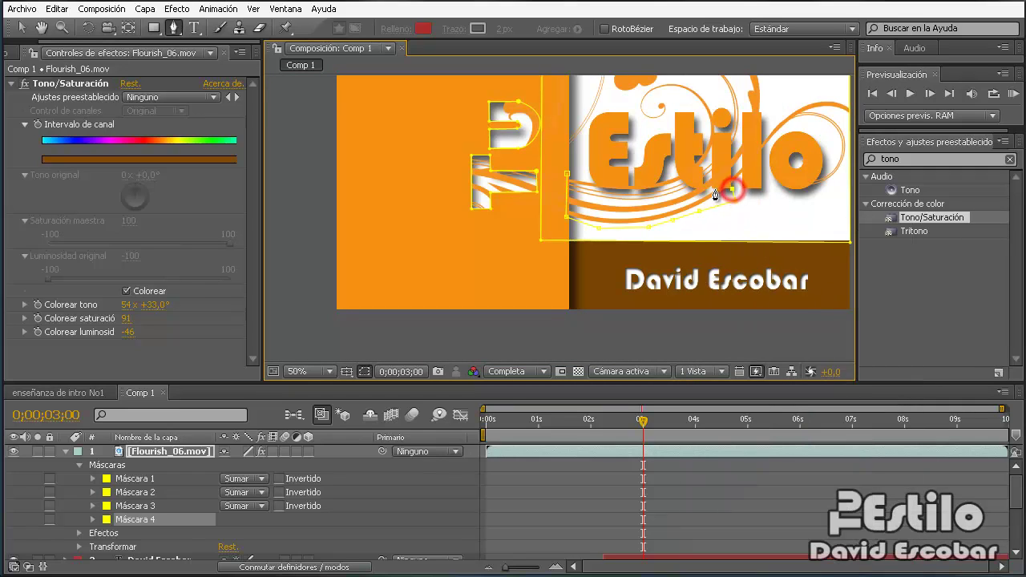
key(slash)
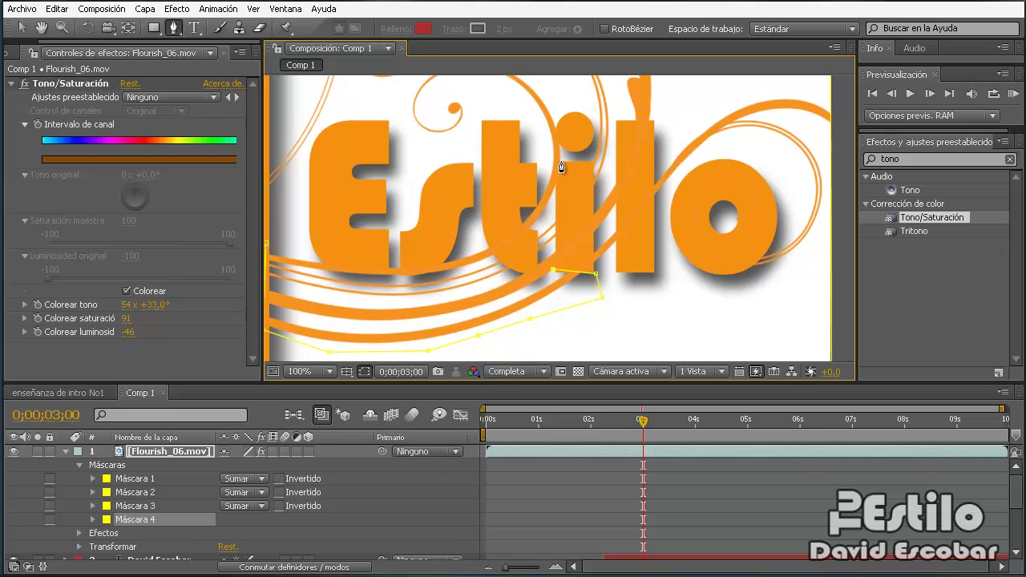
- Extend Máscara 4 up and around the letters, outlining the 'l'
click(557, 161)
click(591, 162)
click(593, 264)
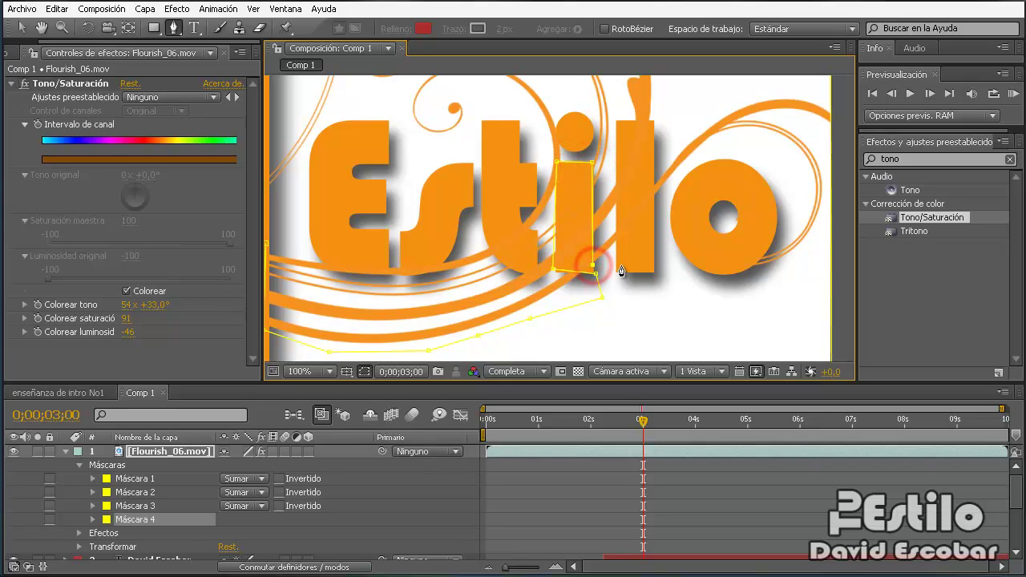
click(613, 263)
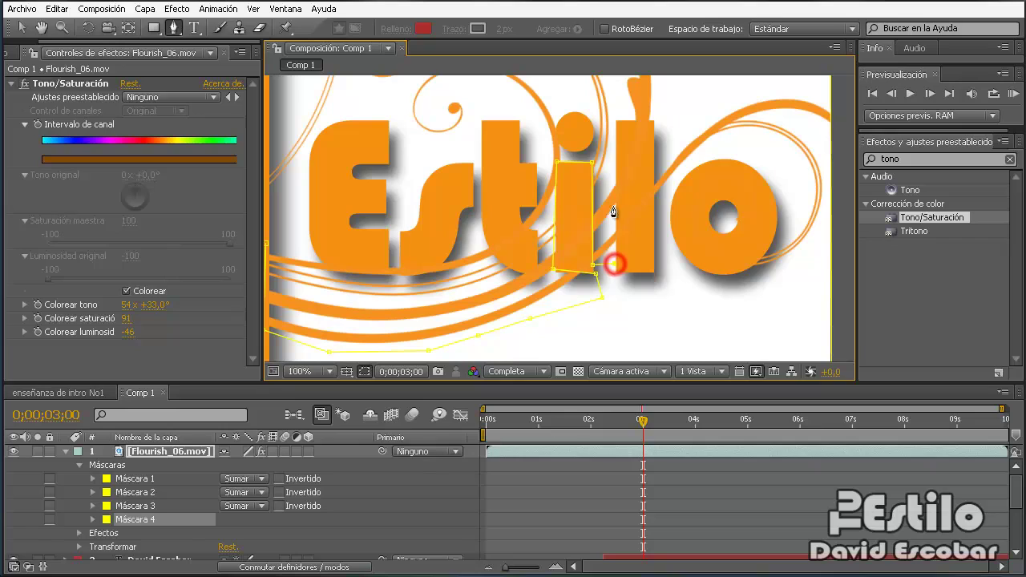
click(614, 122)
click(654, 122)
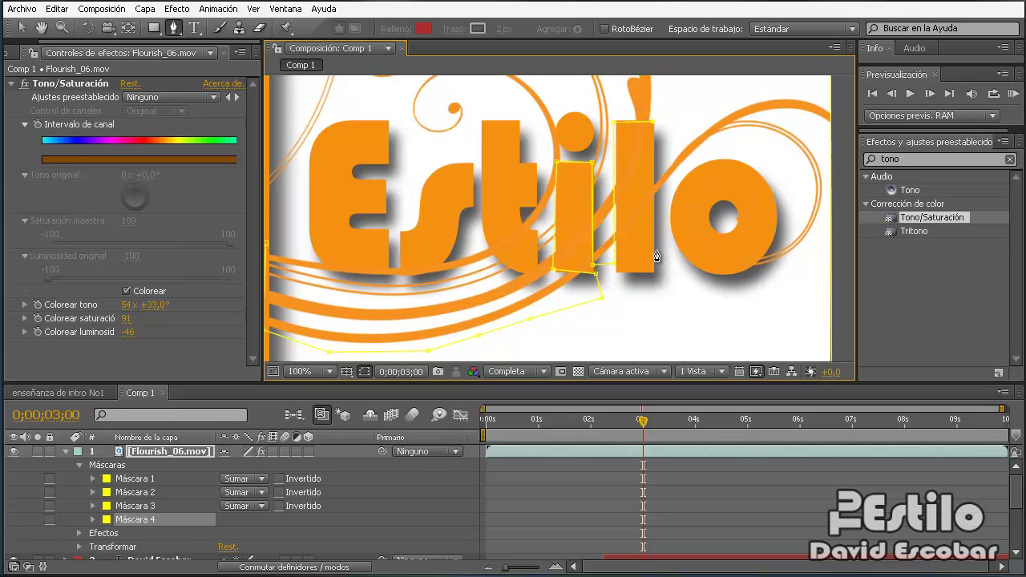
click(654, 263)
- Curve Máscara 4 around the 'o' with Bézier points and close the path
drag(695, 168, 719, 171)
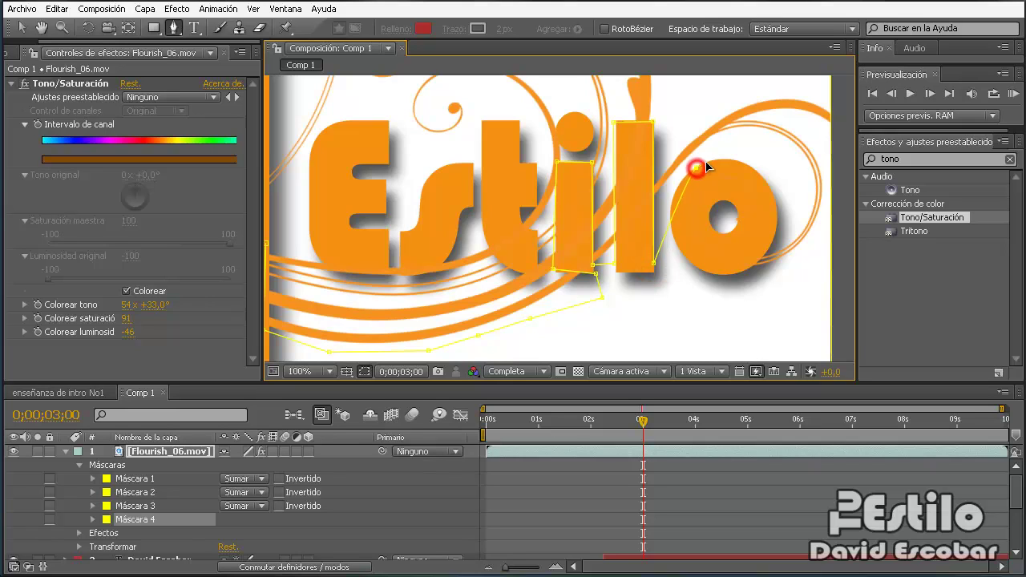
click(759, 173)
drag(837, 189, 829, 207)
click(776, 208)
drag(811, 215, 806, 230)
click(760, 260)
drag(742, 274, 728, 286)
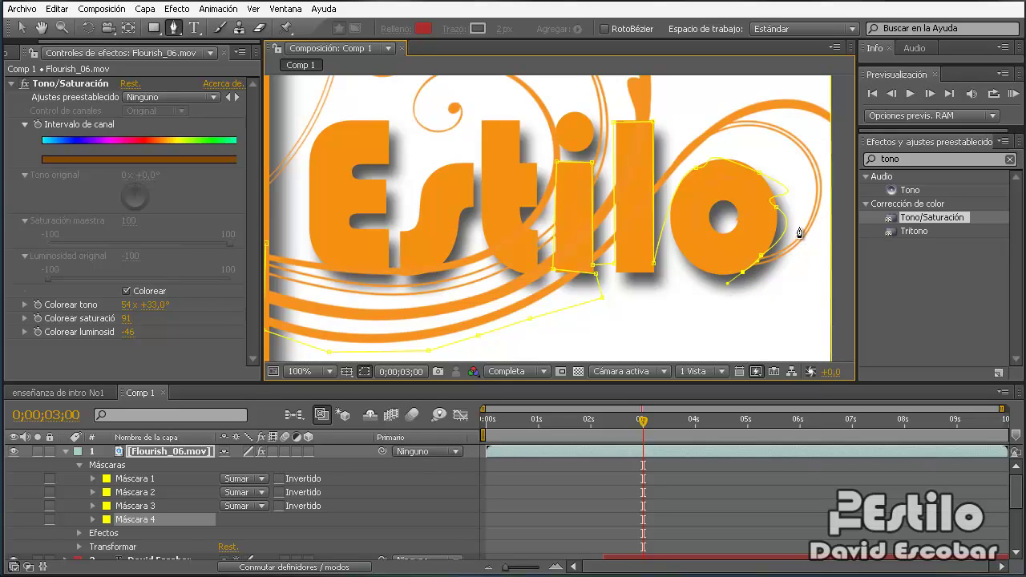
click(738, 295)
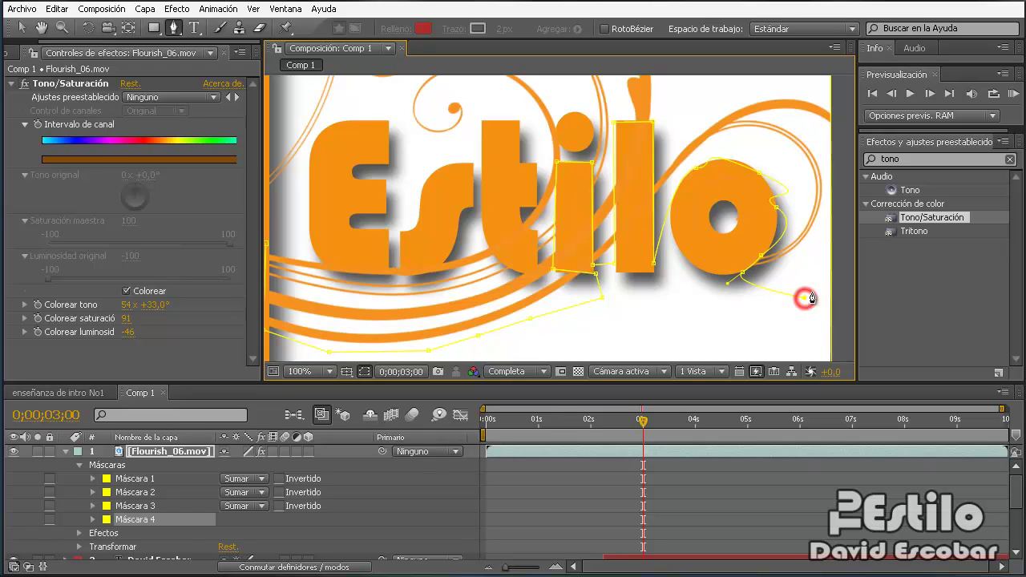
key(comma)
key(comma)
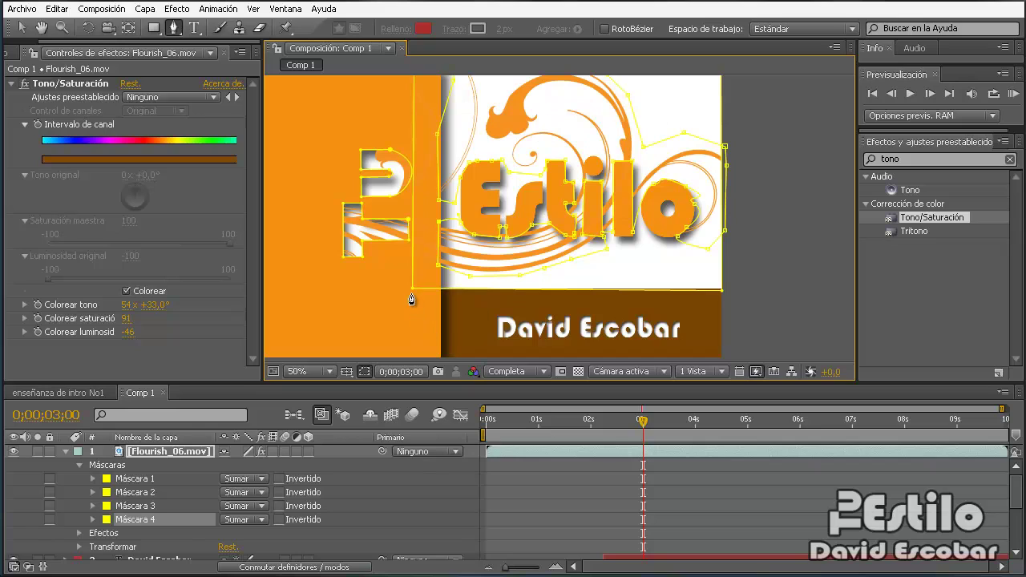
- Delete Máscara 3 from Flourish_06.mov so only Máscaras 1, 2 and 4 remain
mouse_move(415, 291)
mouse_down()
mouse_move(708, 292)
mouse_move(721, 76)
mouse_up()
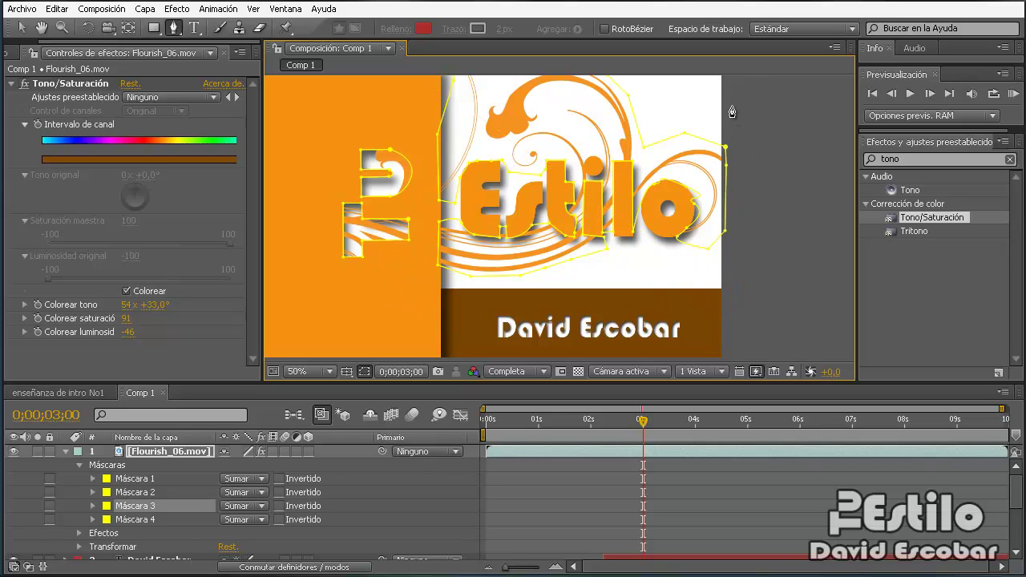
key(comma)
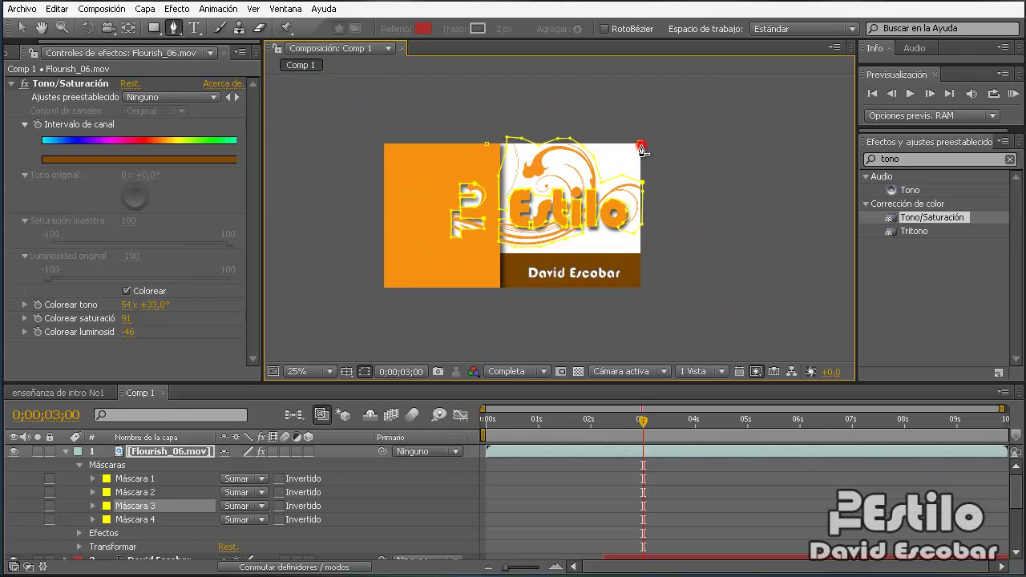
key(Delete)
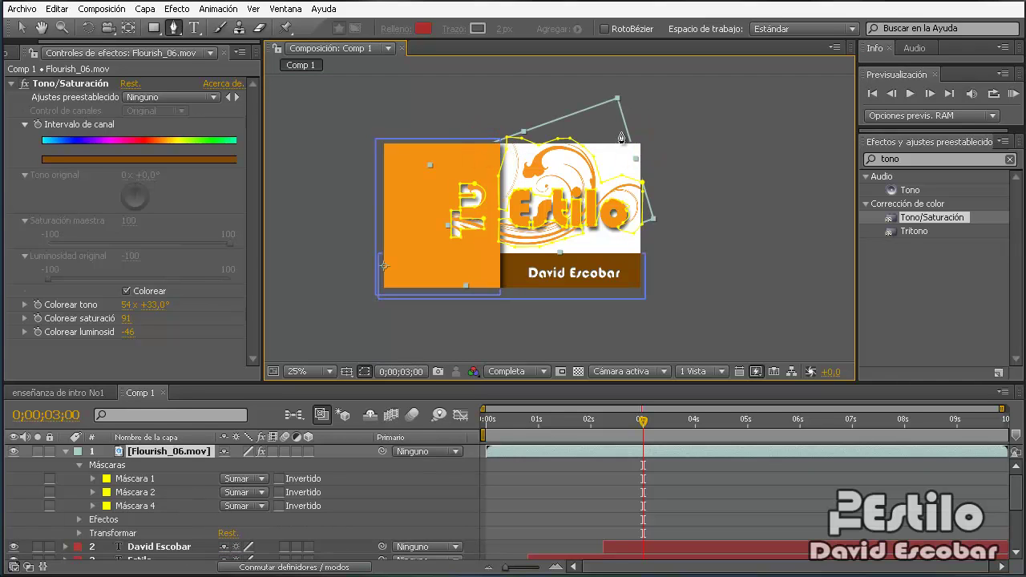
key(period)
key(period)
key(comma)
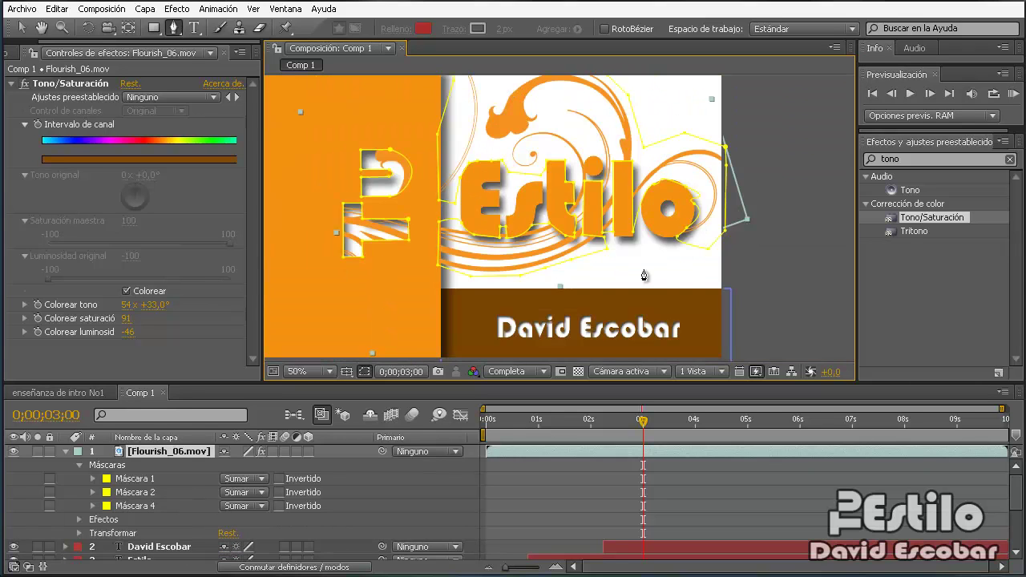
click(165, 460)
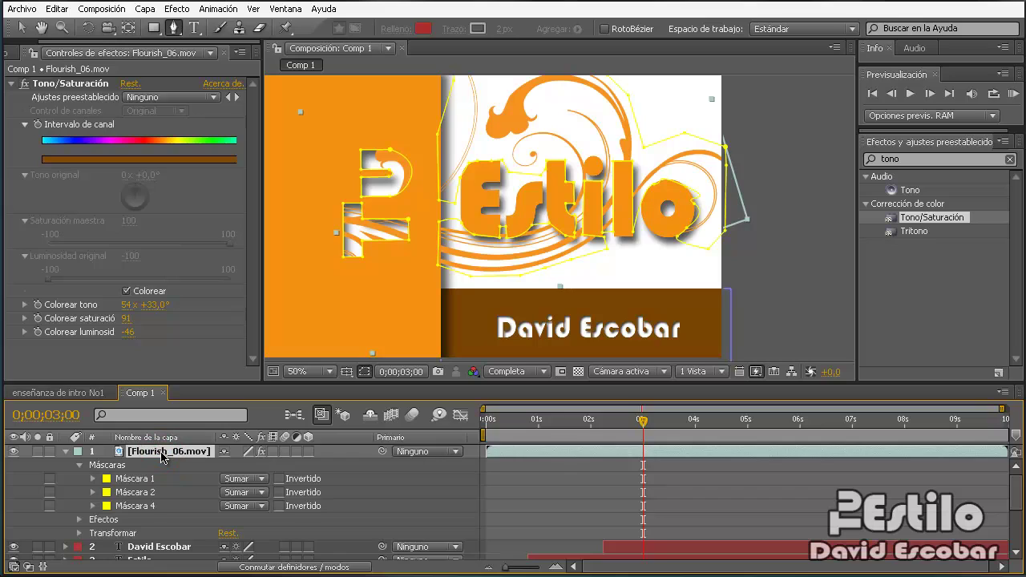
- Duplicate Flourish_06.mov and switch off Tono/Saturación so its swirls render white
key(ctrl+d)
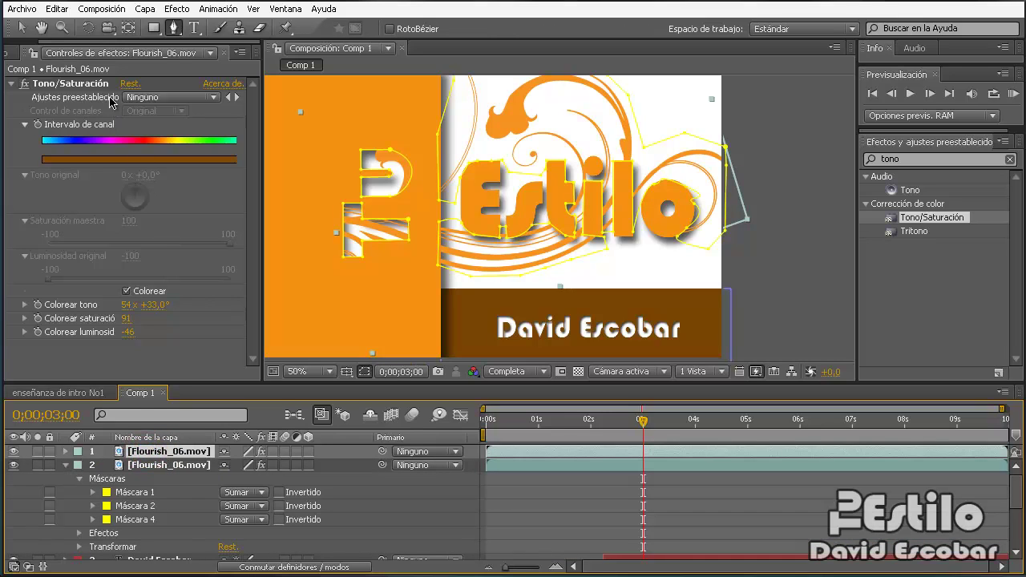
click(80, 85)
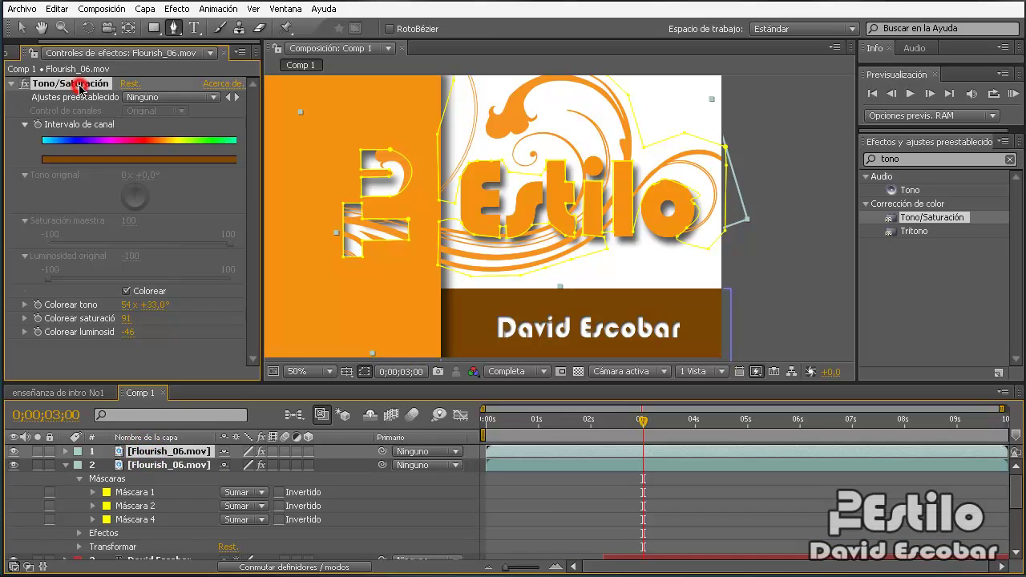
click(23, 85)
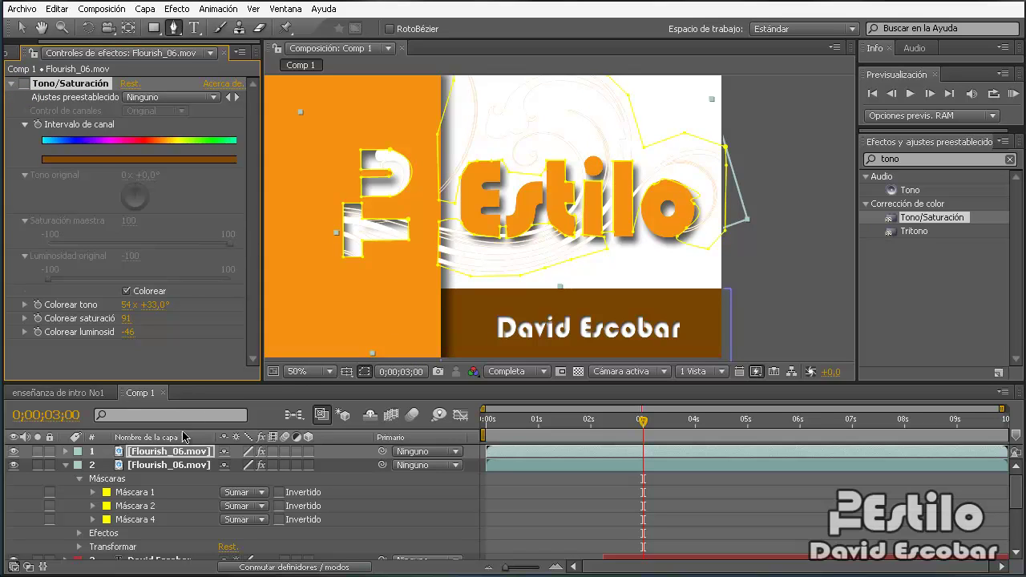
click(68, 465)
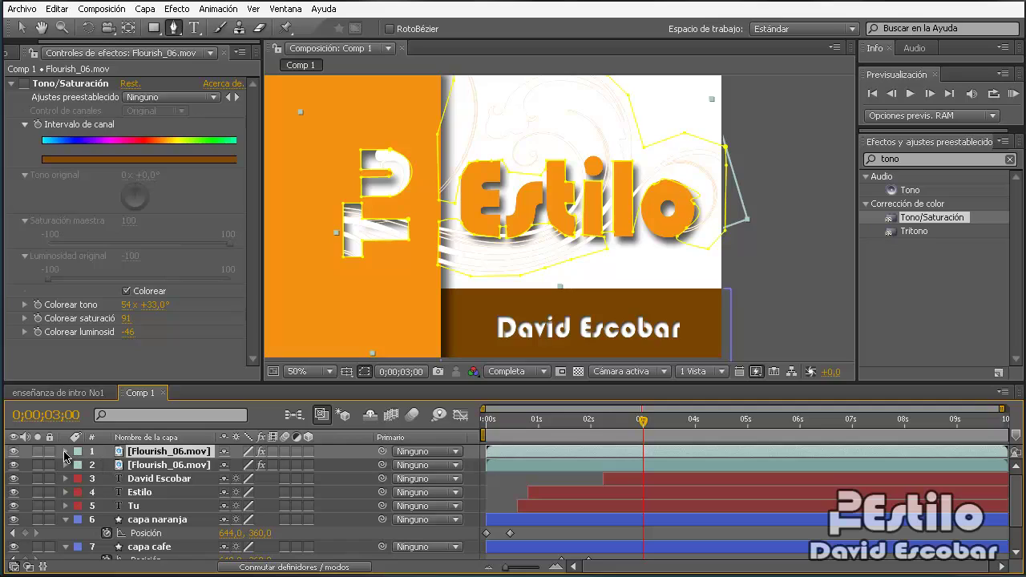
- Invert Máscaras 1, 2 and 4 on the top Flourish_06.mov layer
click(65, 452)
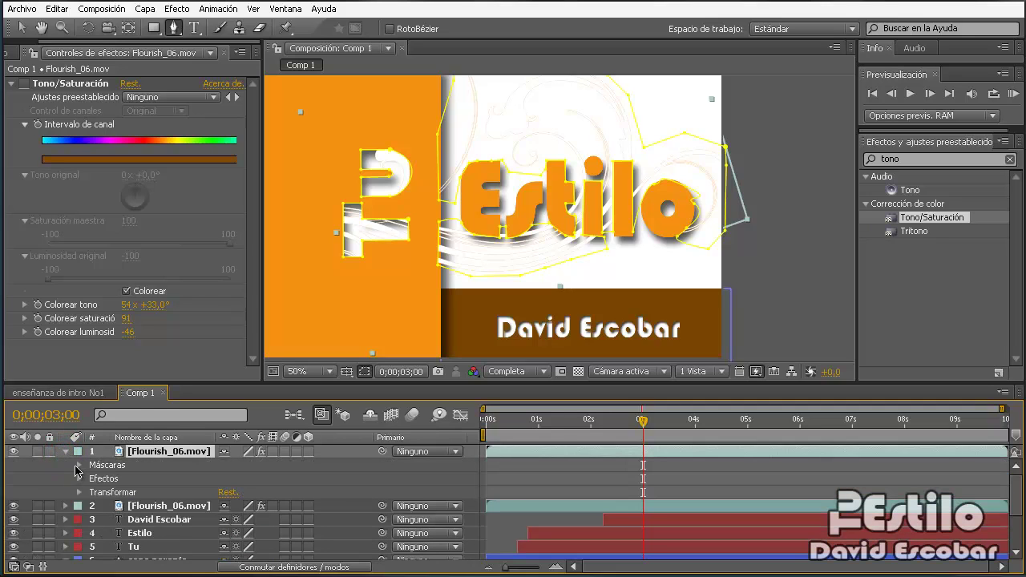
click(79, 466)
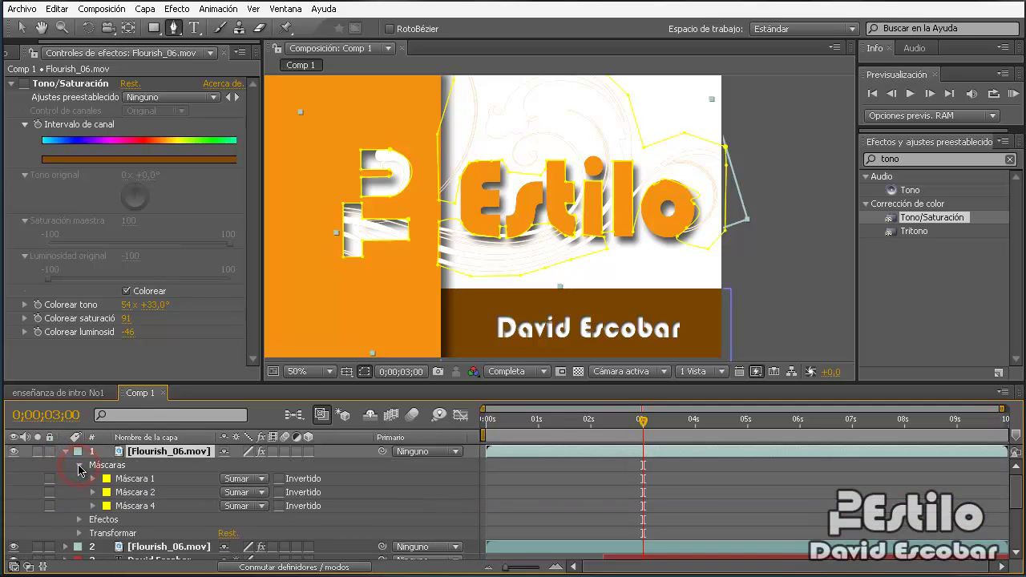
click(279, 478)
click(279, 492)
click(279, 505)
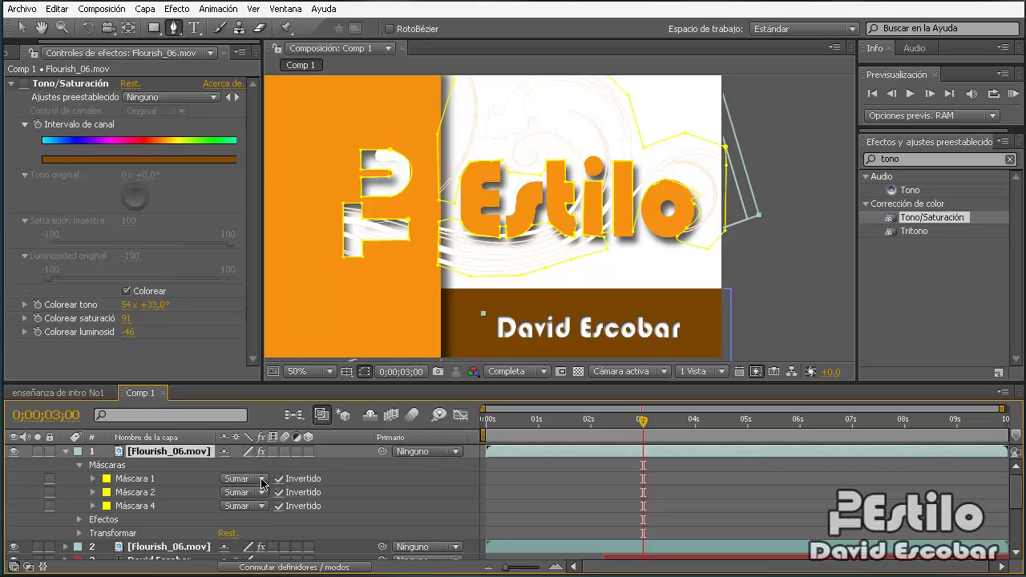
- Set the three selected masks' blending mode to Oscurecer
click(135, 505)
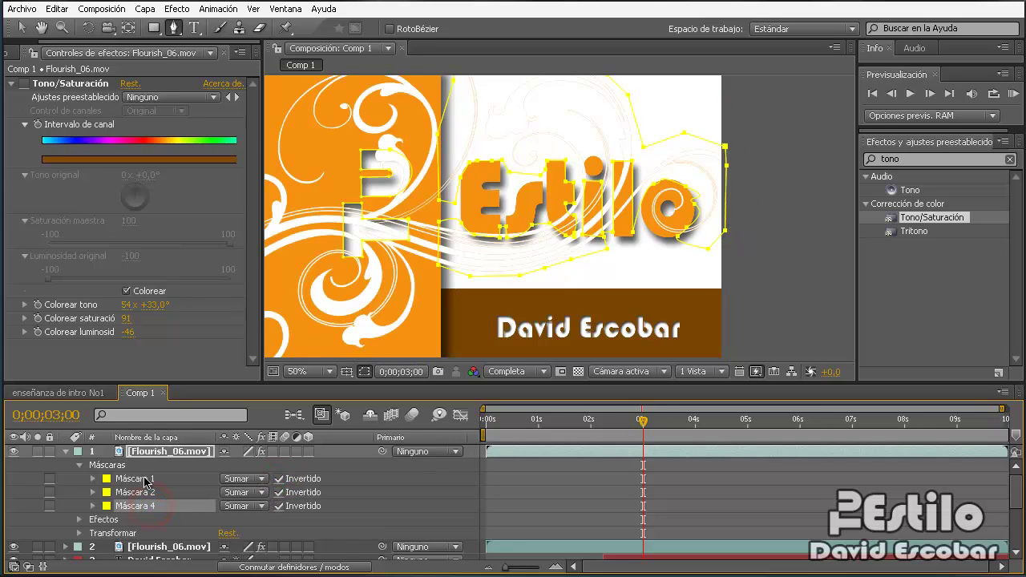
shift+click(134, 478)
click(262, 479)
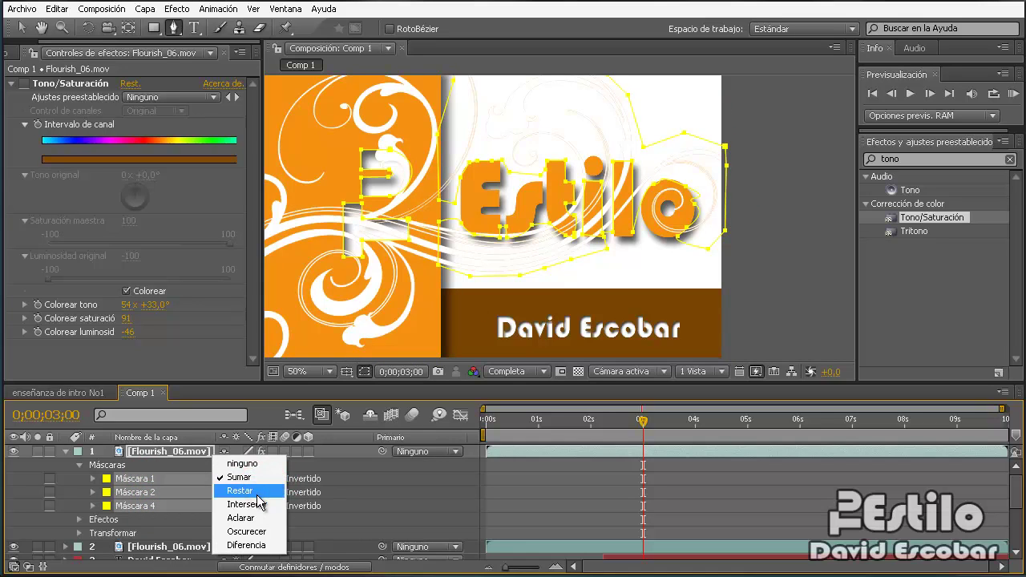
click(253, 532)
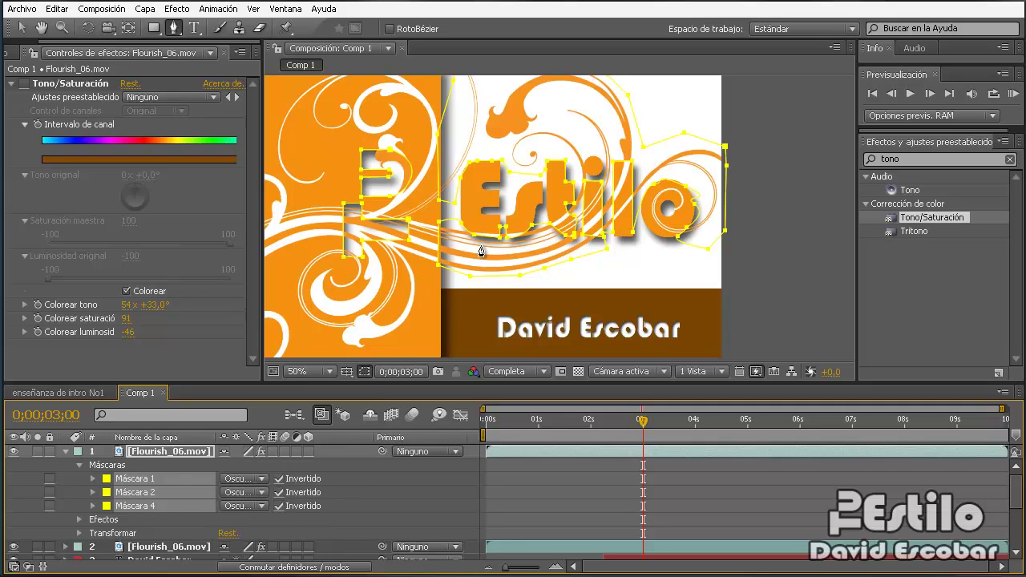
key(comma)
key(comma)
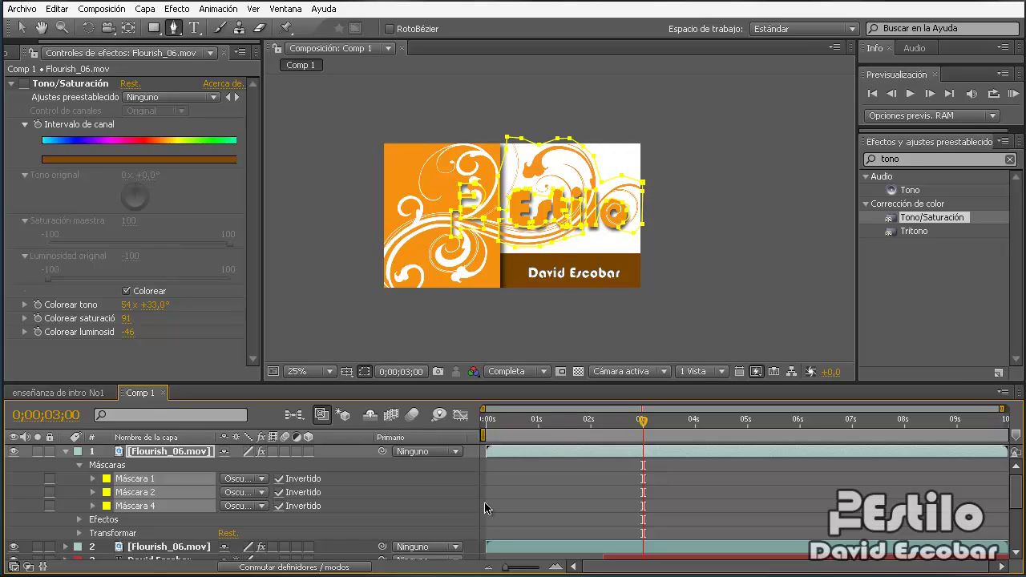
- Make both Flourish_06.mov layers start at the 3-second mark
click(66, 452)
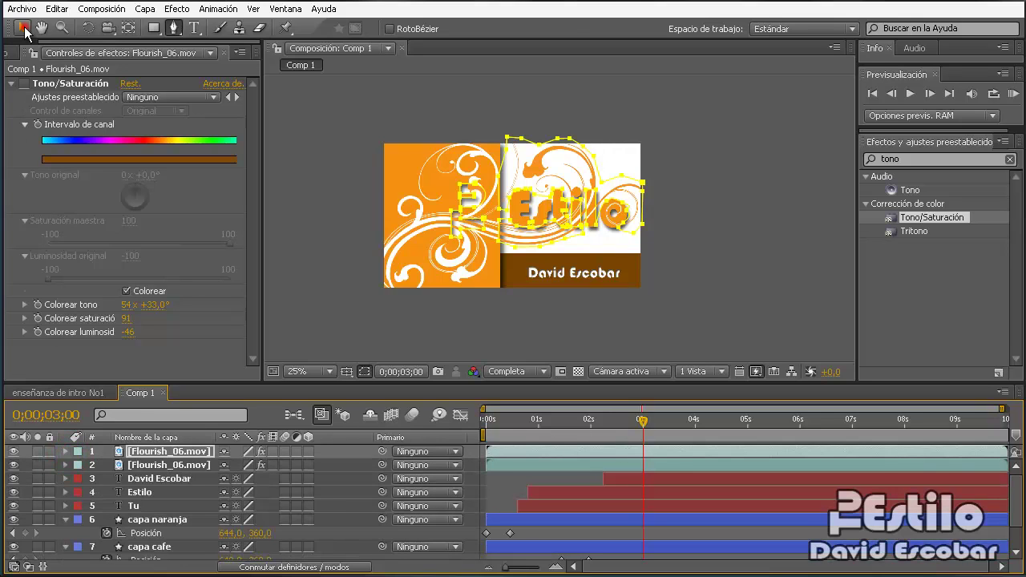
click(22, 26)
click(505, 465)
shift+click(503, 452)
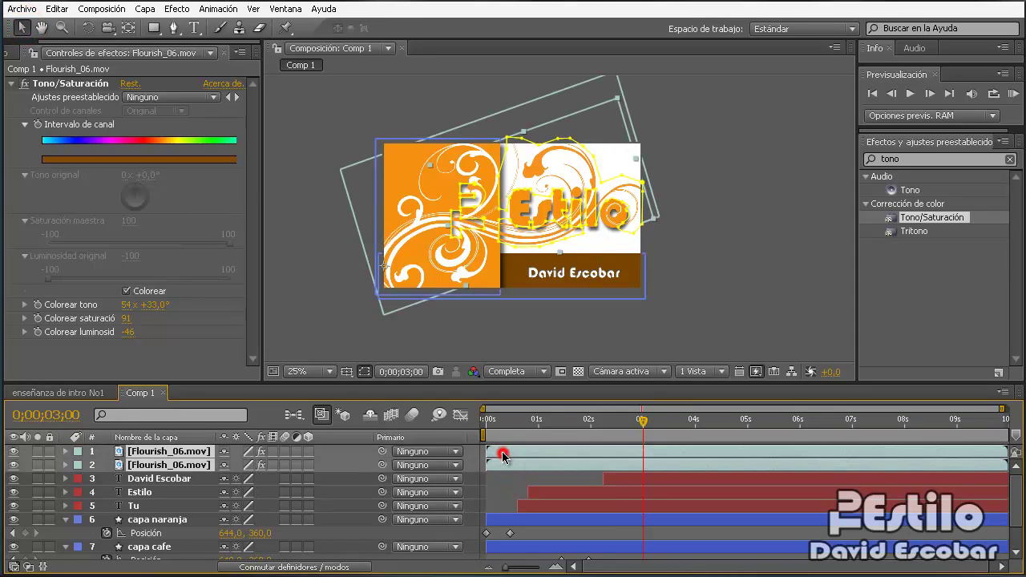
key(bracketleft)
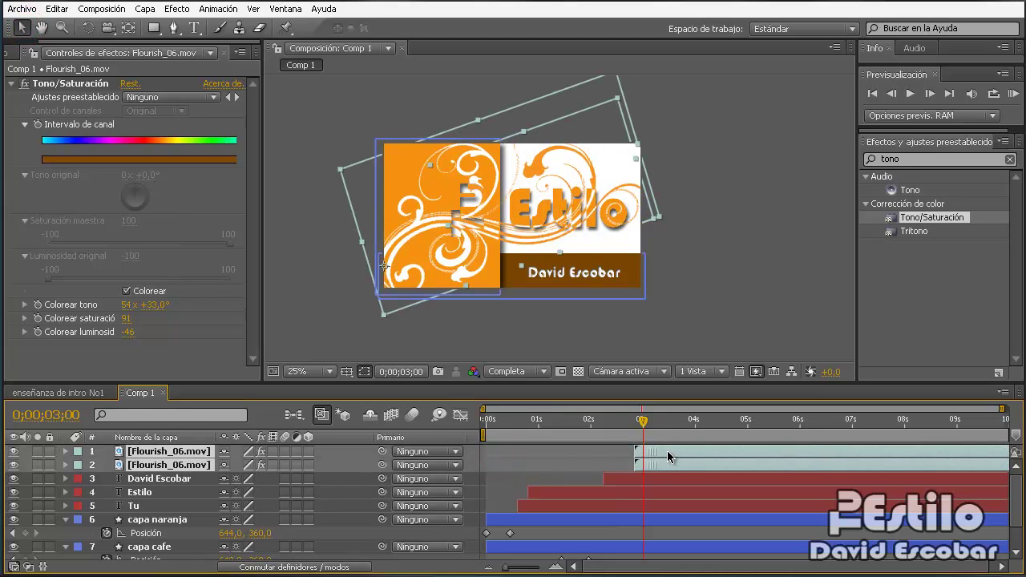
drag(675, 456, 657, 456)
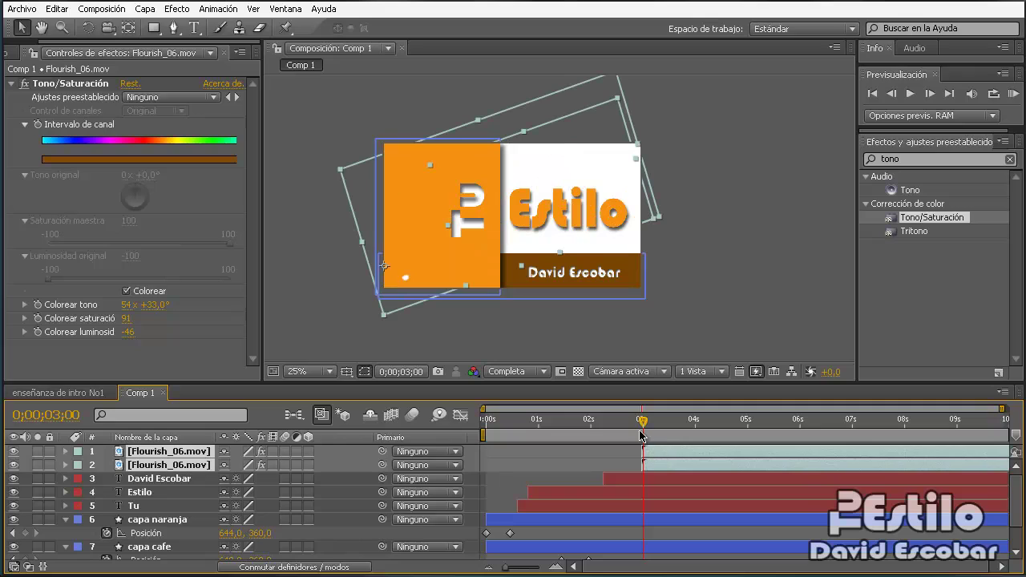
- Scrub the current time forward to about 8 seconds to preview the flourishes
click(709, 420)
drag(753, 432, 864, 435)
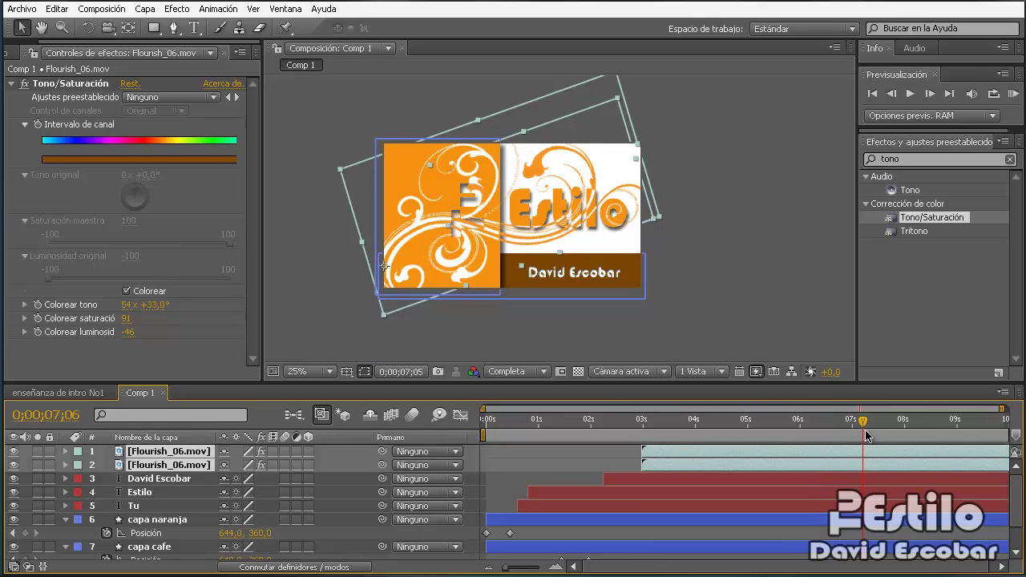
drag(864, 435, 914, 437)
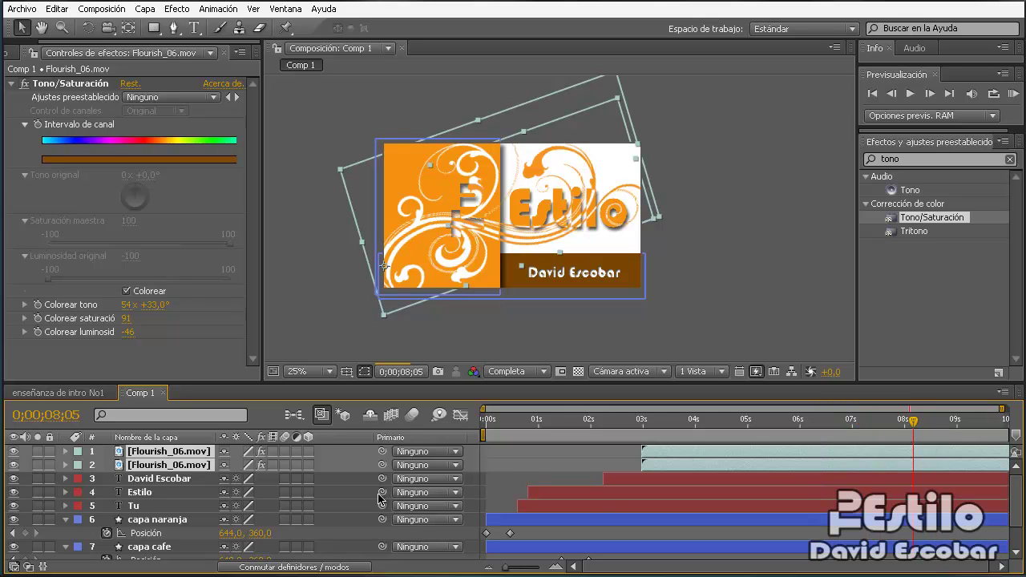
scroll(357, 493, down, 2)
right_click(355, 561)
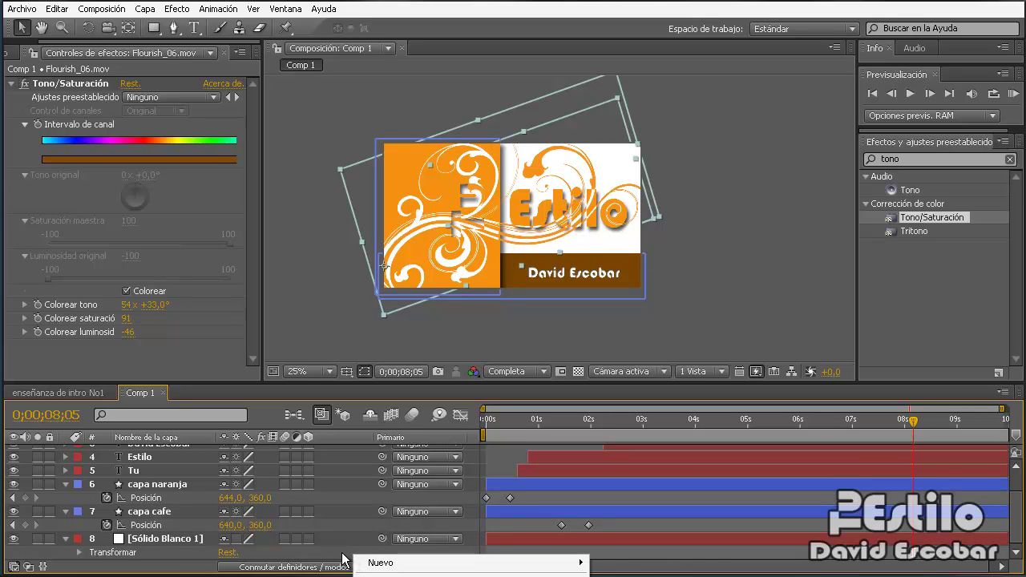
- Change Comp 1's duration from 10 to 8 seconds in Composition Settings
right_click(345, 452)
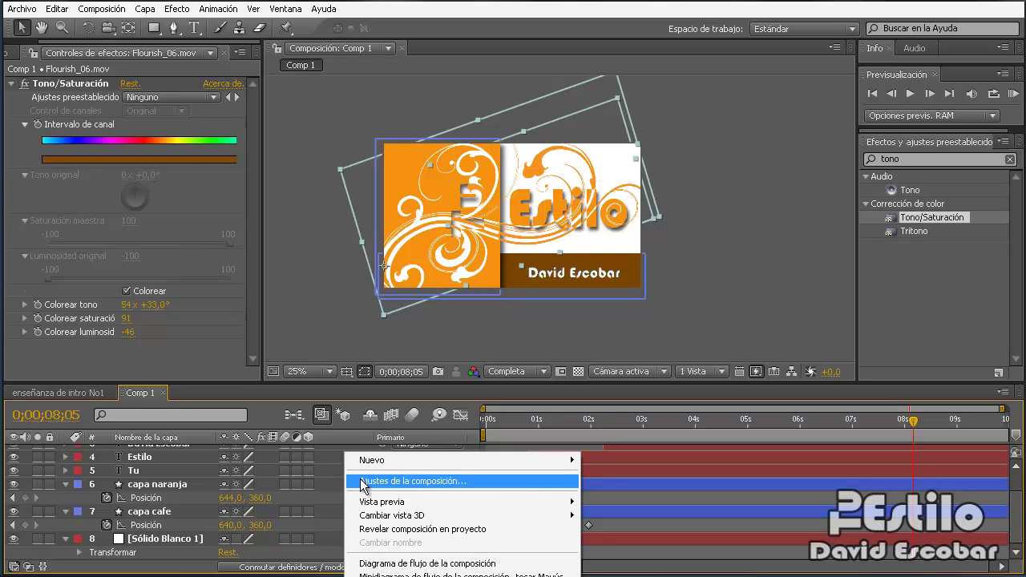
click(363, 482)
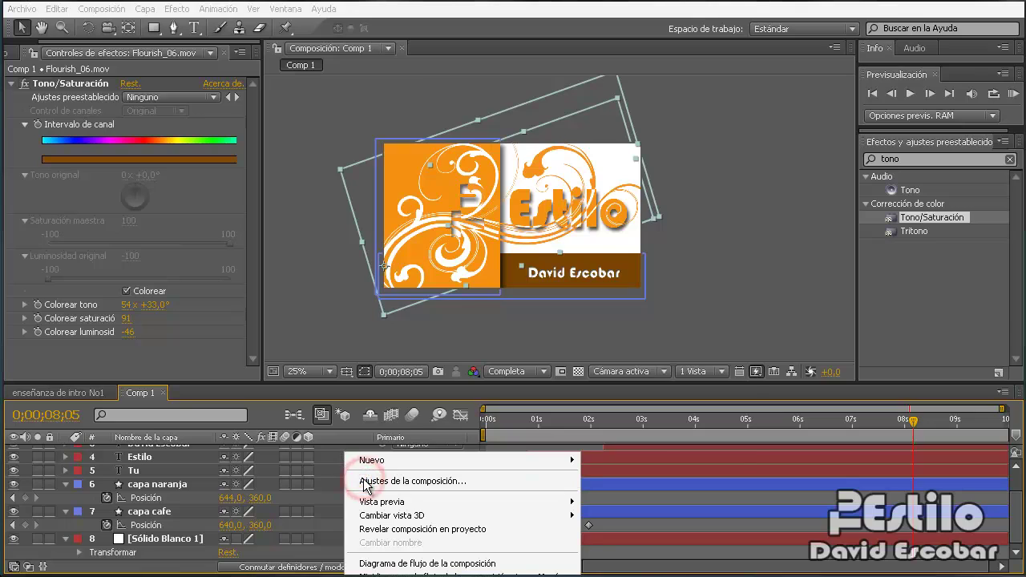
double_click(439, 371)
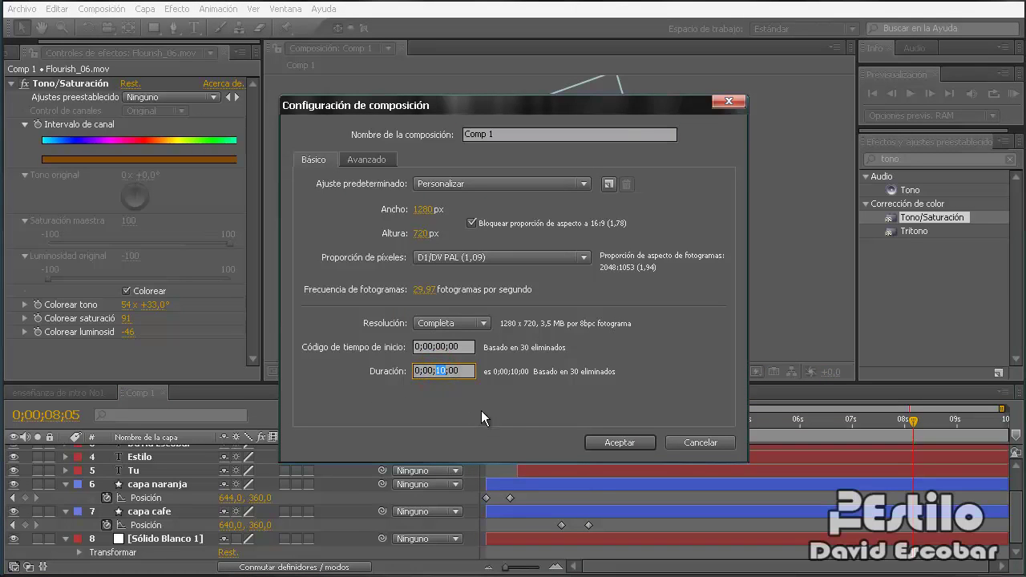
click(605, 440)
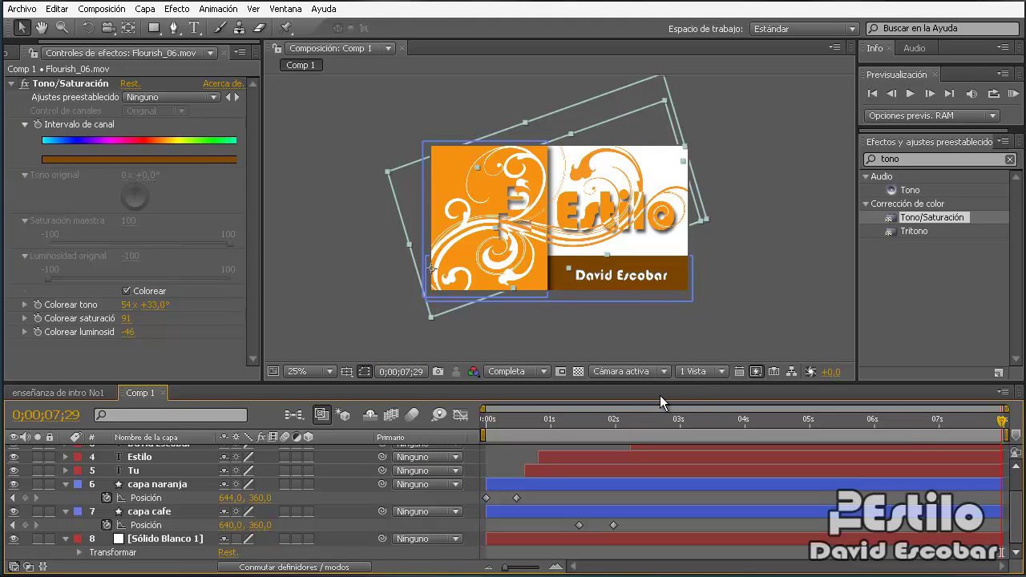
mouse_move(689, 420)
mouse_down()
mouse_move(670, 425)
mouse_move(784, 418)
mouse_up()
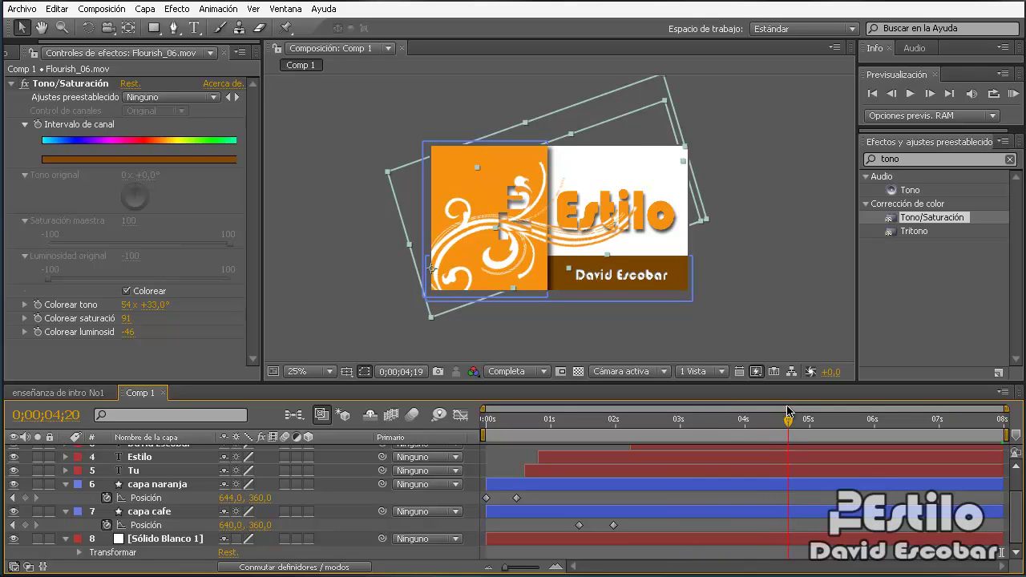
drag(784, 418, 818, 404)
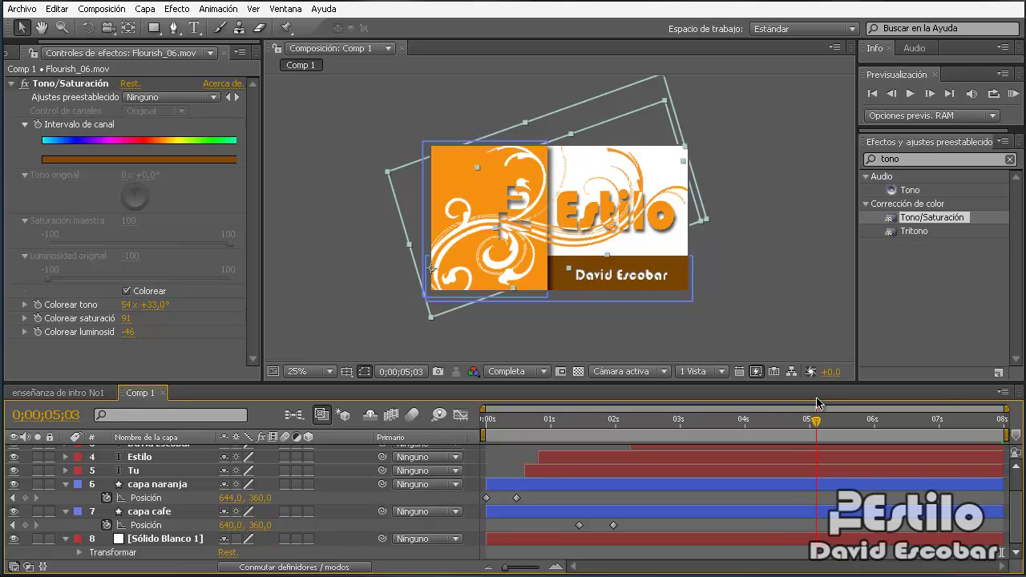
drag(817, 403, 818, 403)
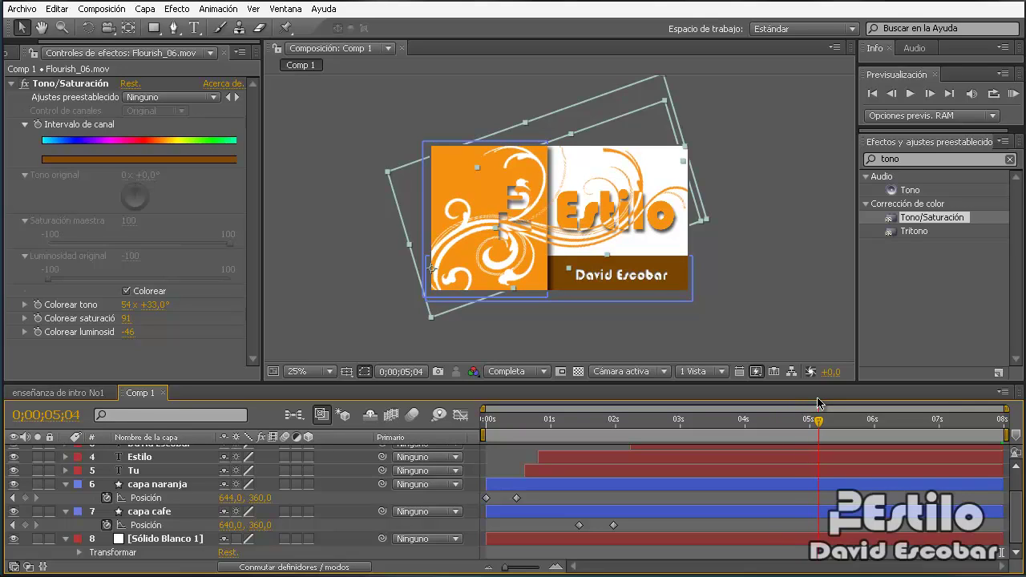